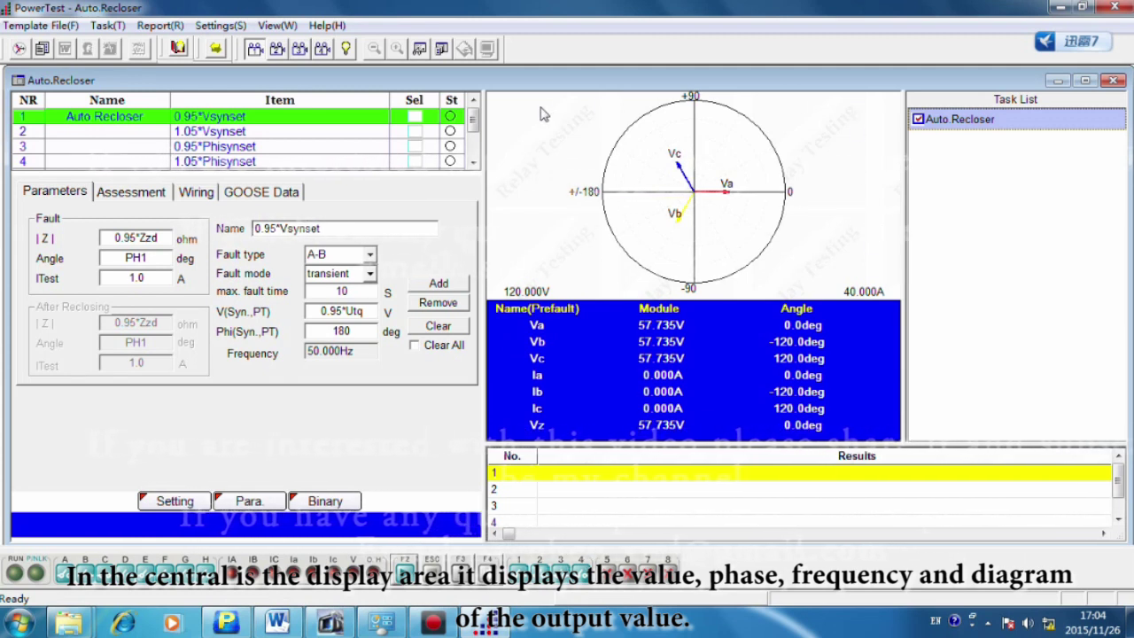
- View the output phasors and values for the fault state and the following state, ending on the prefault state
click(278, 48)
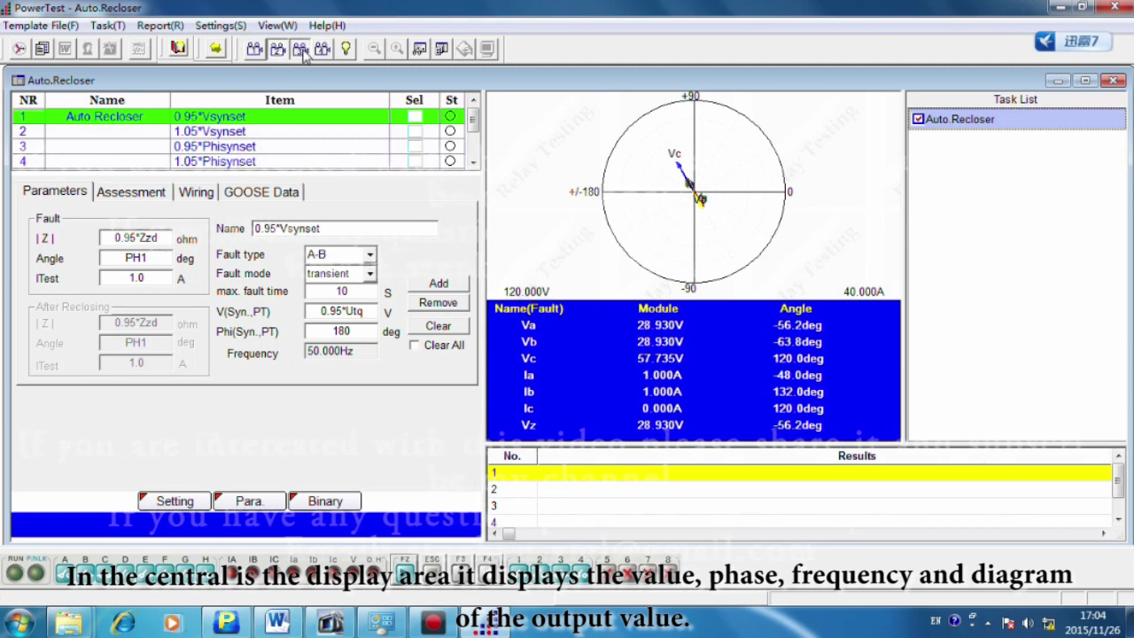
click(302, 50)
click(255, 50)
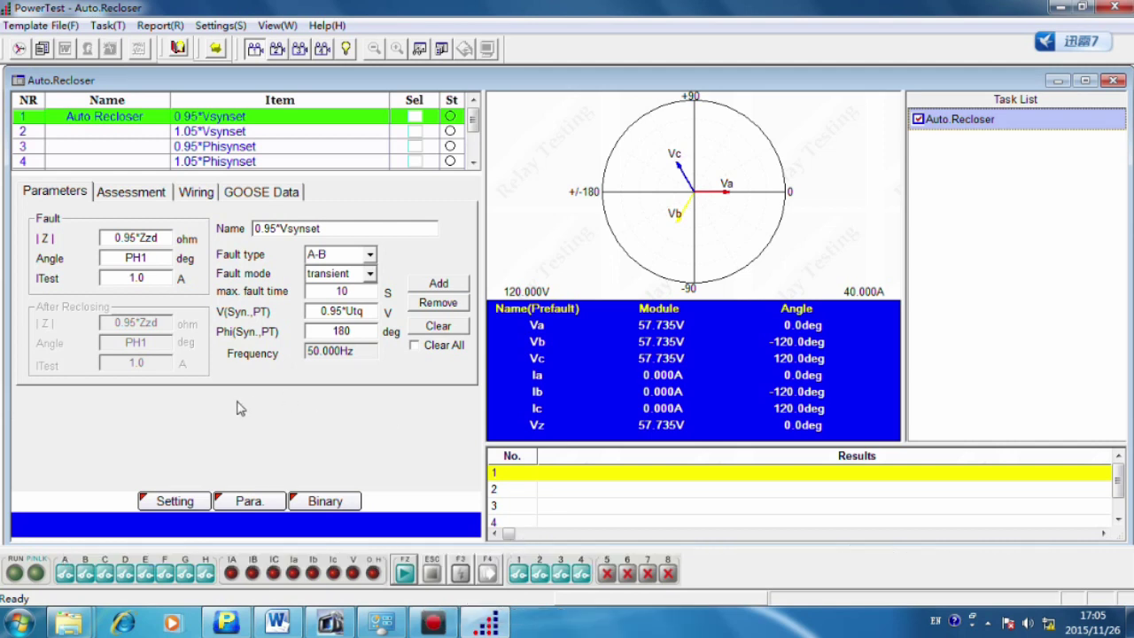
- Set the impedance |Z| (Zzd) to 1.900 ohm in the Auto.Recloser setting values
click(174, 503)
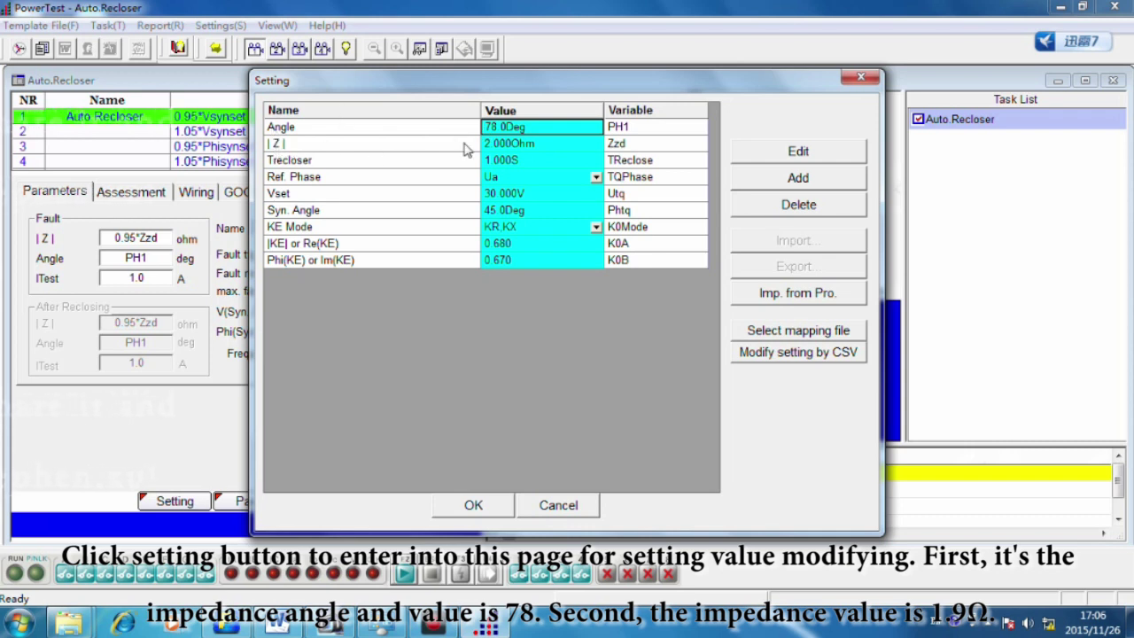
click(494, 148)
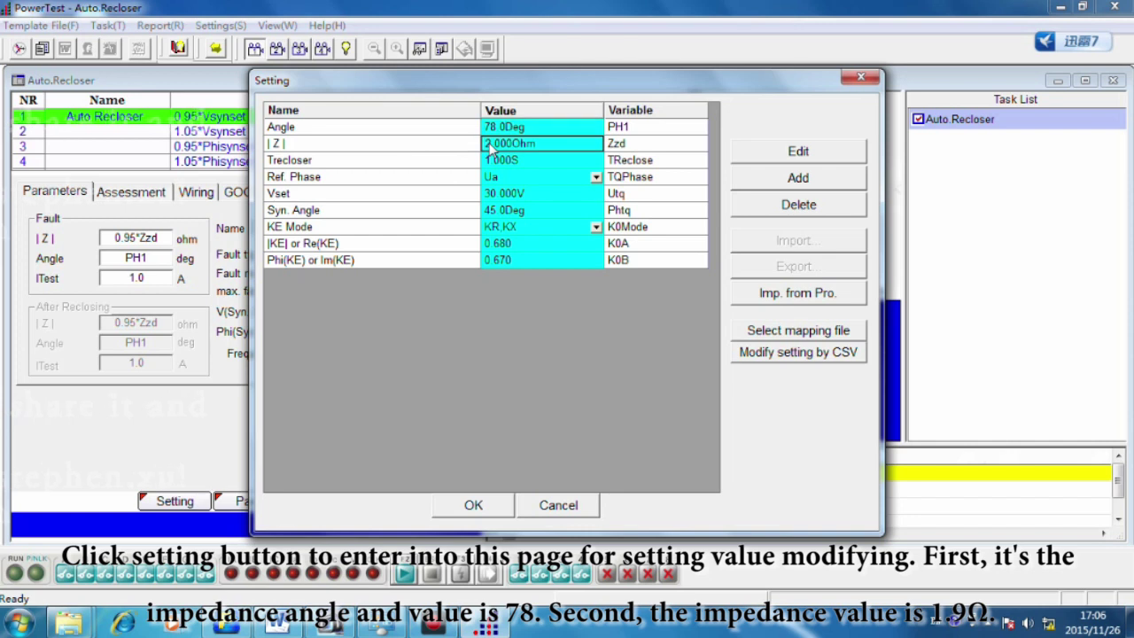
click(491, 149)
drag(489, 147, 477, 153)
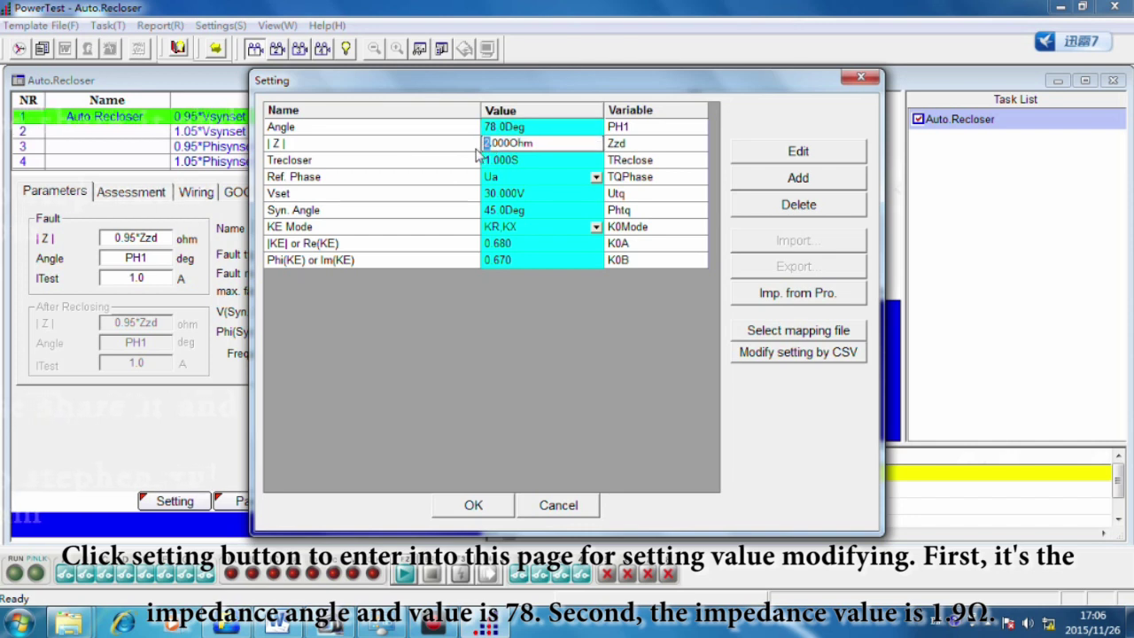
text(1)
drag(493, 147, 501, 147)
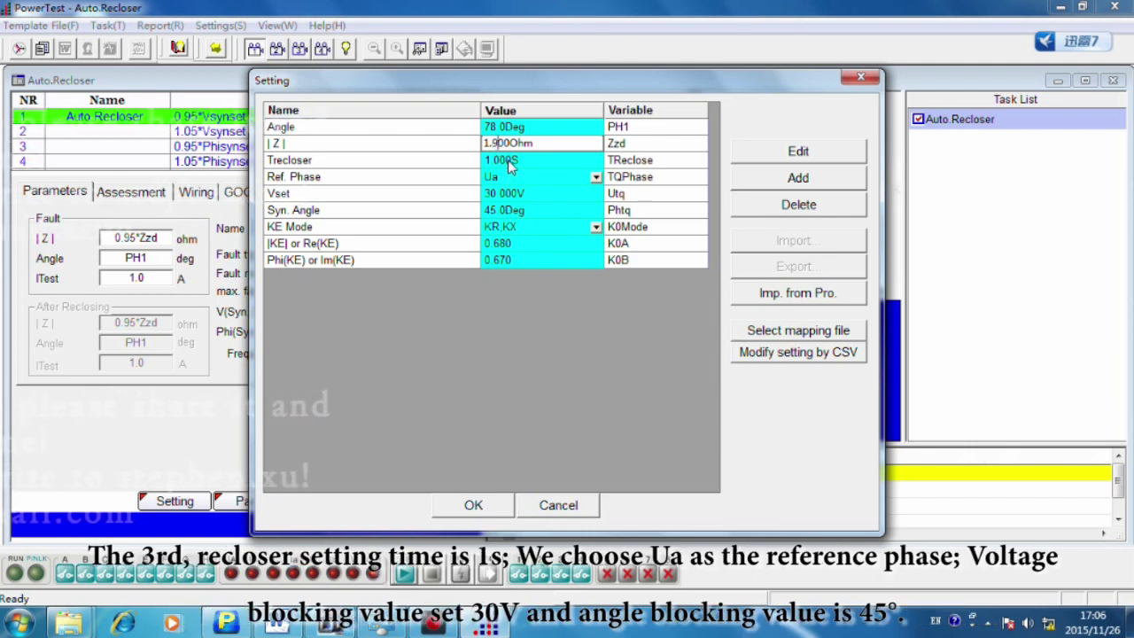
click(509, 164)
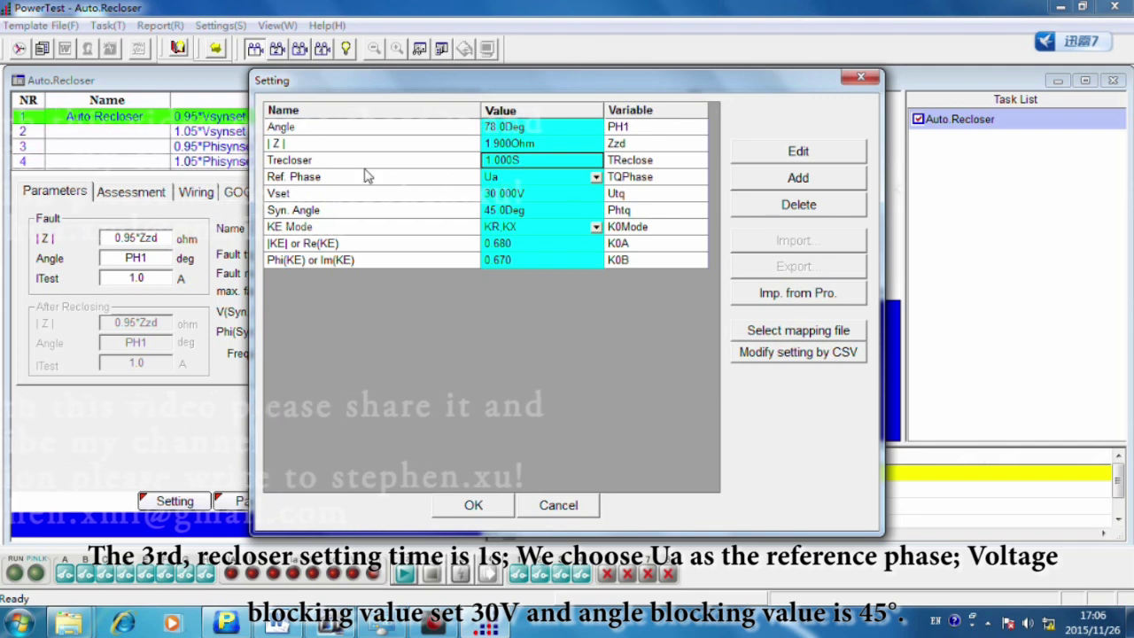
- Choose KR,KX as the KE compensation factor mode and accept the setting values
click(595, 180)
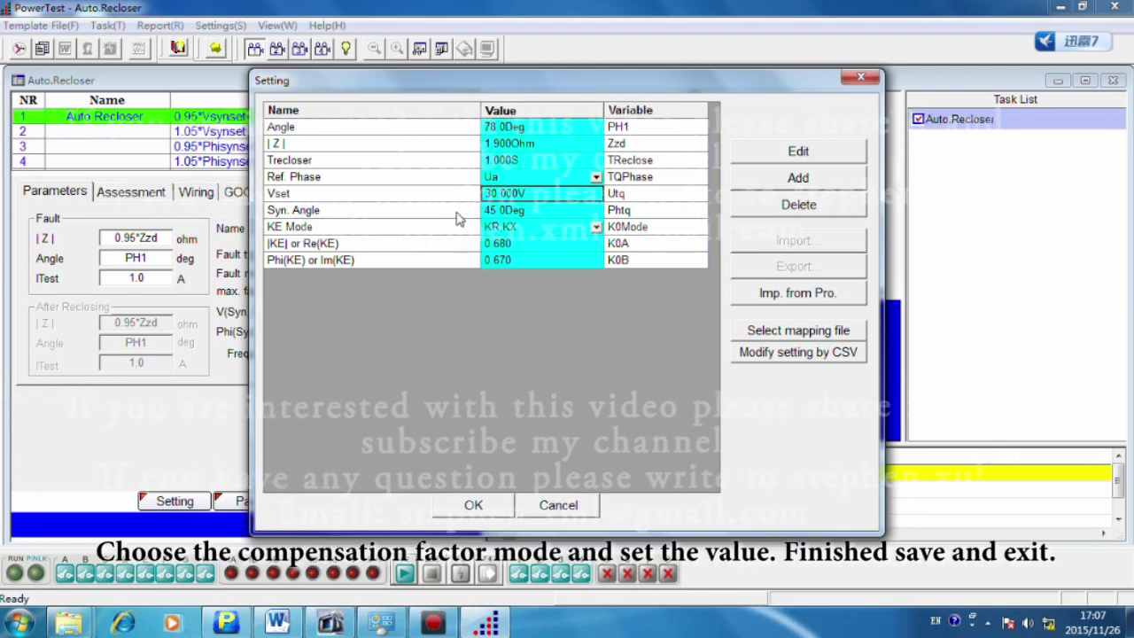
click(596, 230)
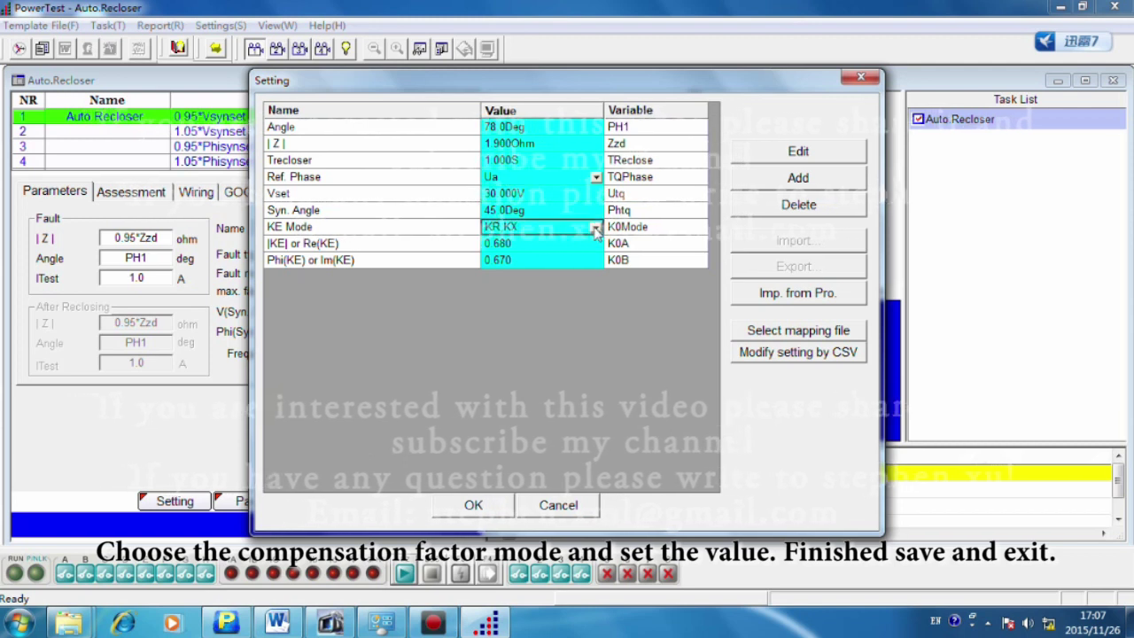
click(594, 229)
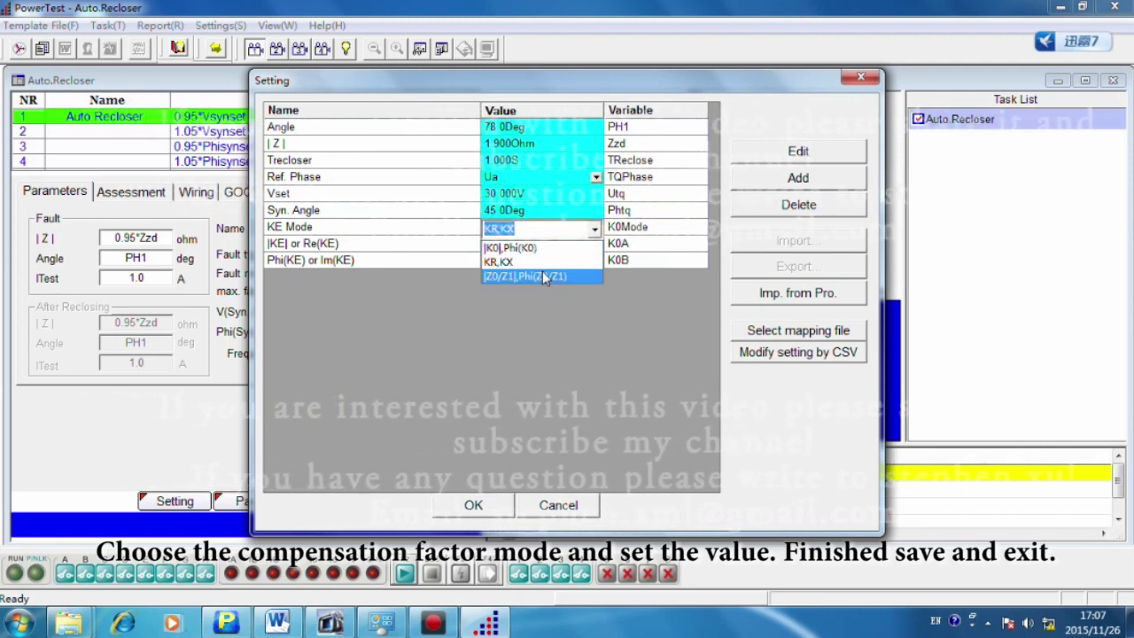
click(507, 262)
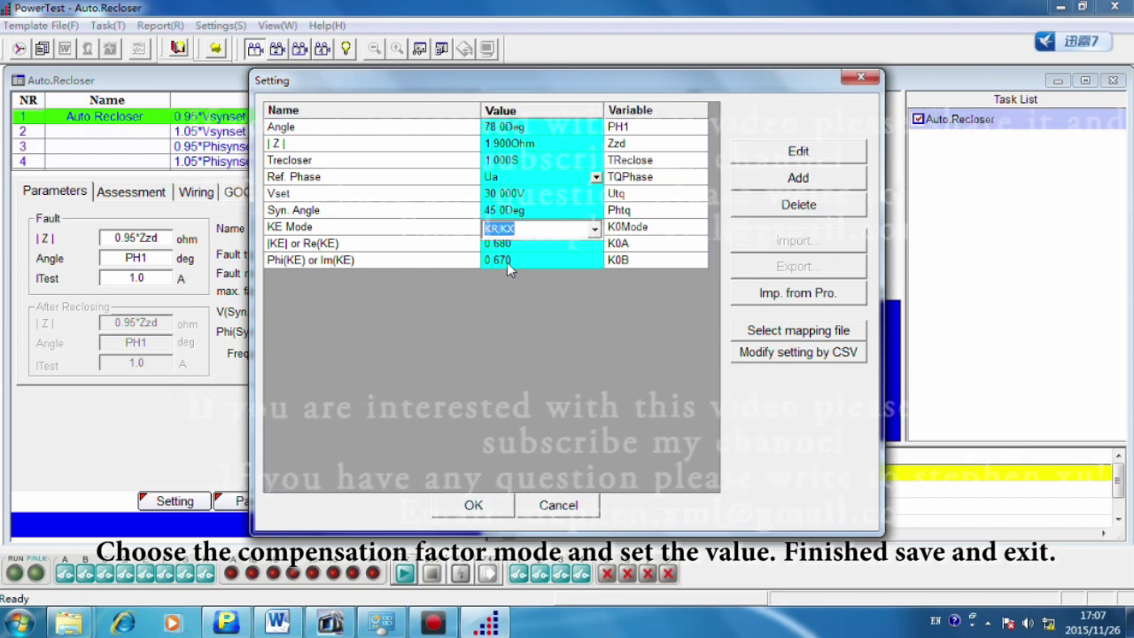
click(543, 247)
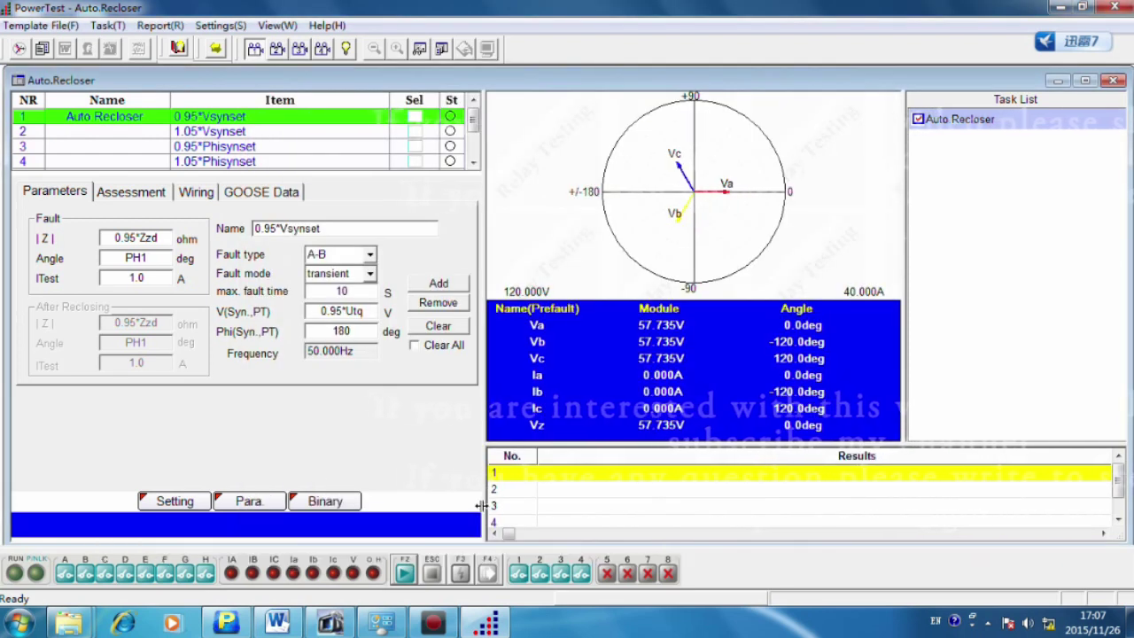
- Set the post-fault time Tpostfault to 0 seconds in the operation parameters
click(251, 502)
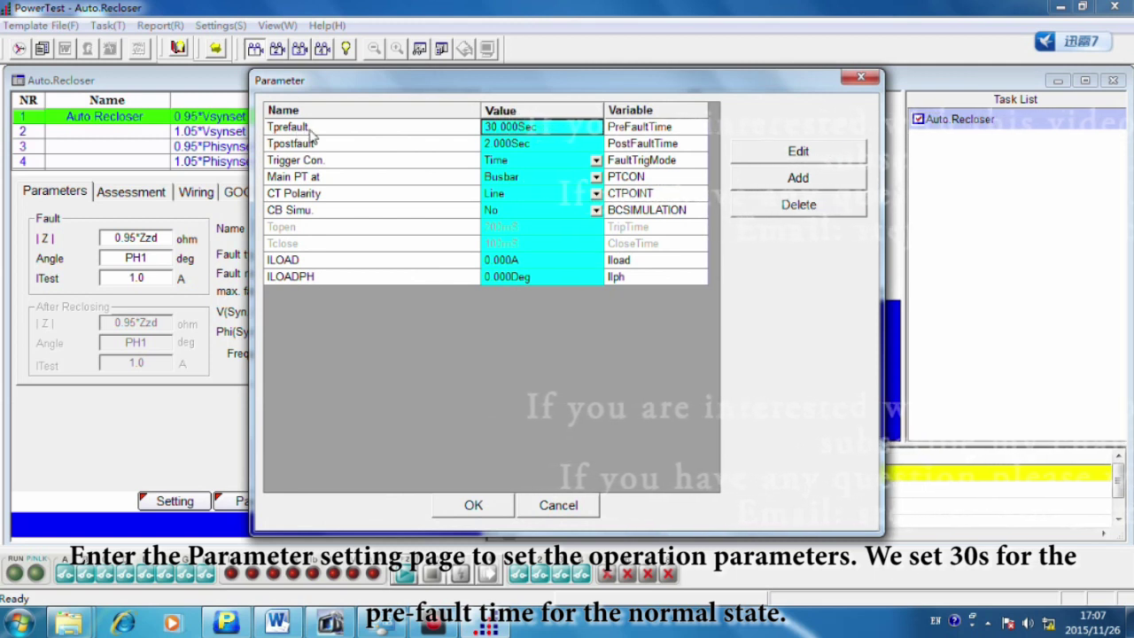
click(501, 132)
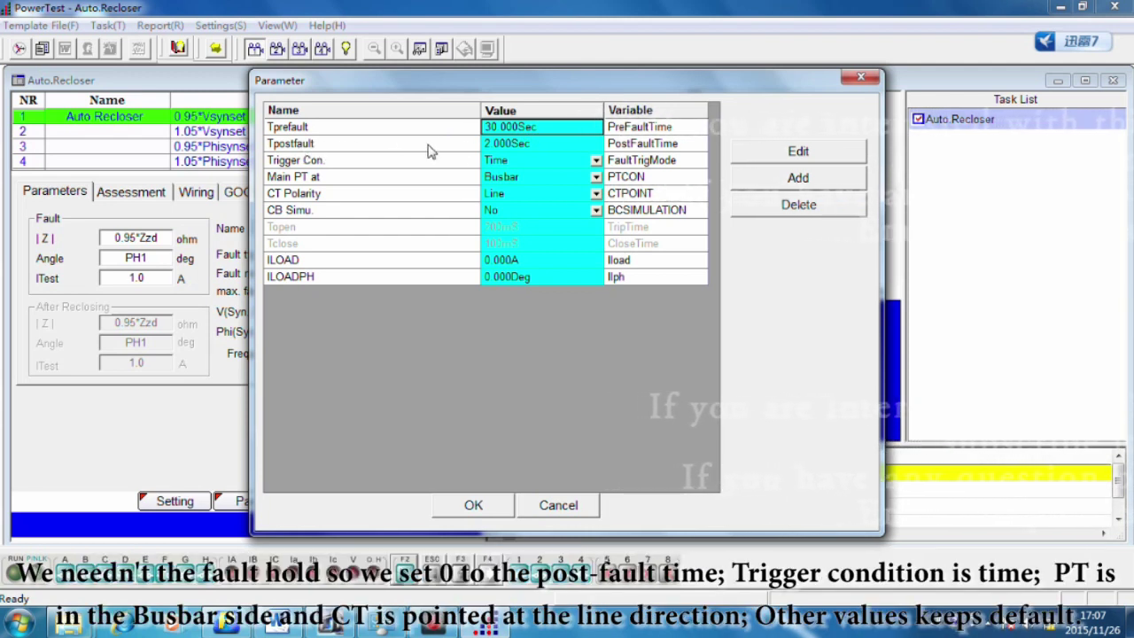
double_click(528, 147)
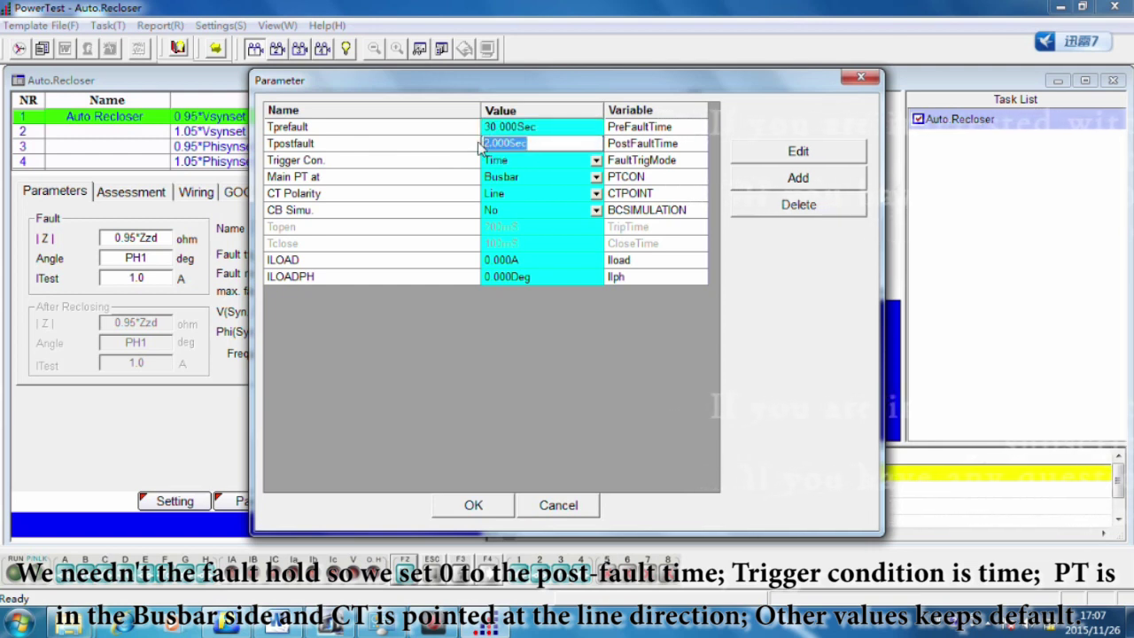
text(0)
click(511, 160)
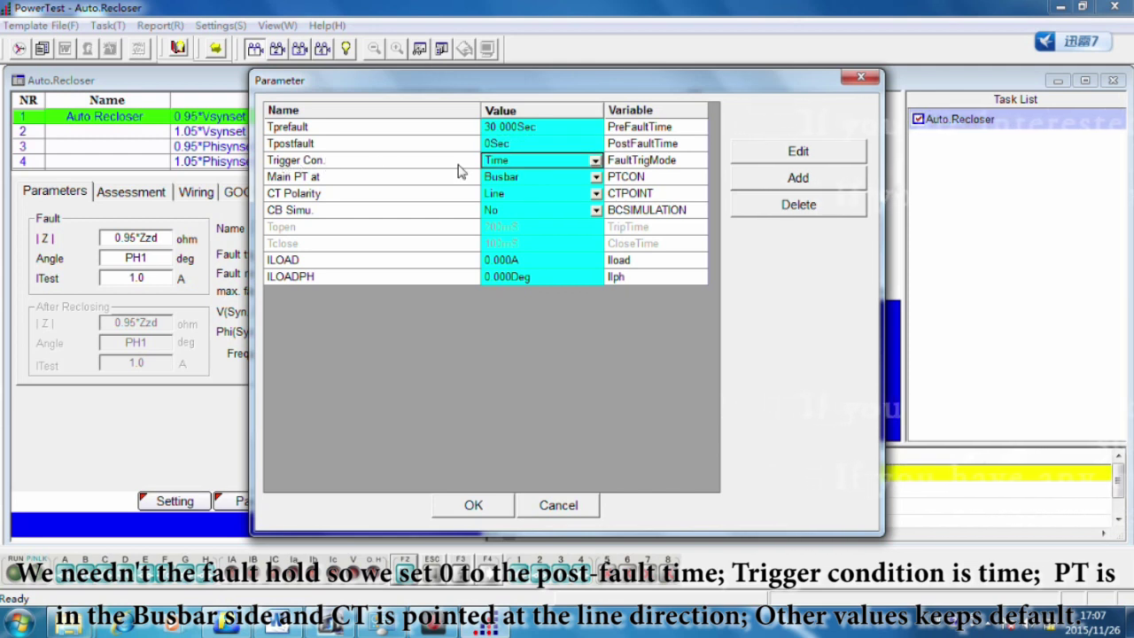
- Choose Time as the fault trigger condition and accept the operation parameters
click(595, 161)
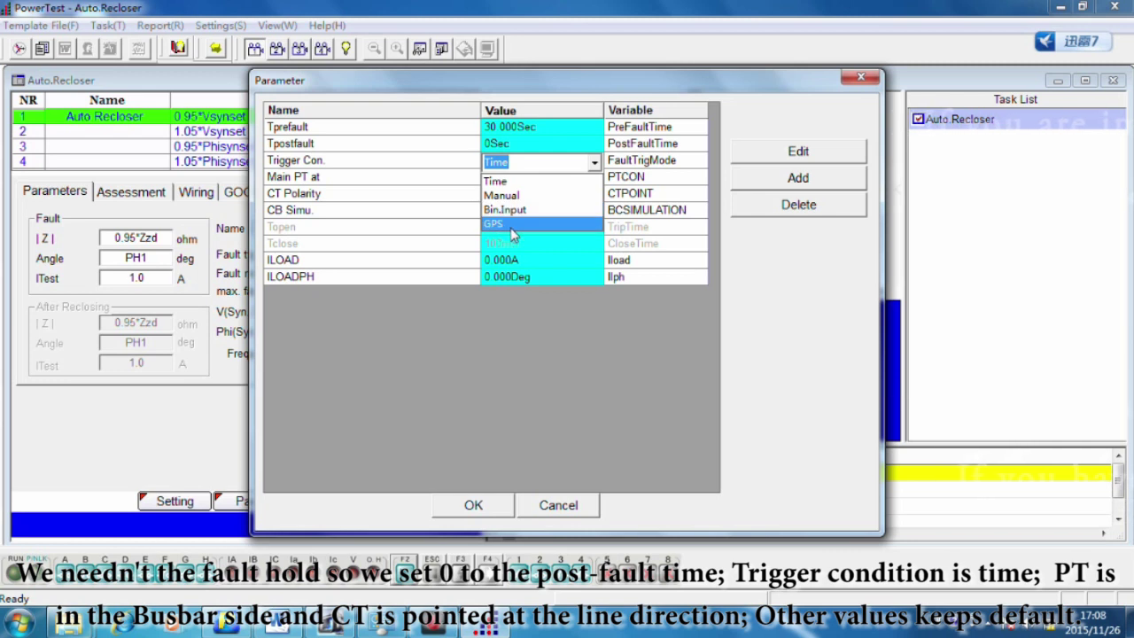
click(509, 181)
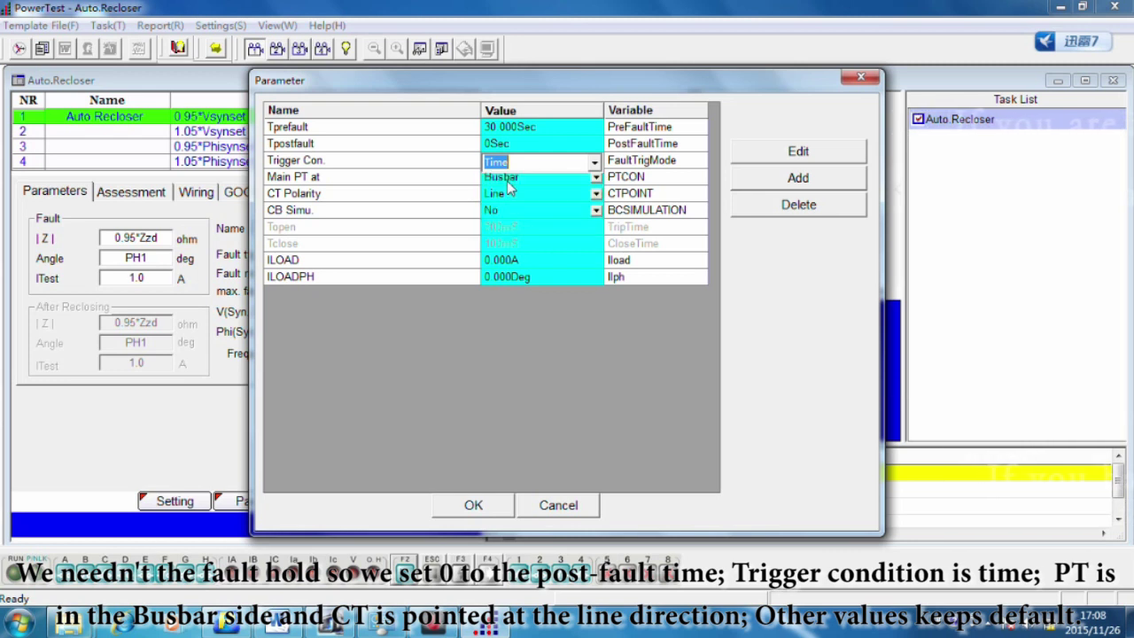
click(510, 180)
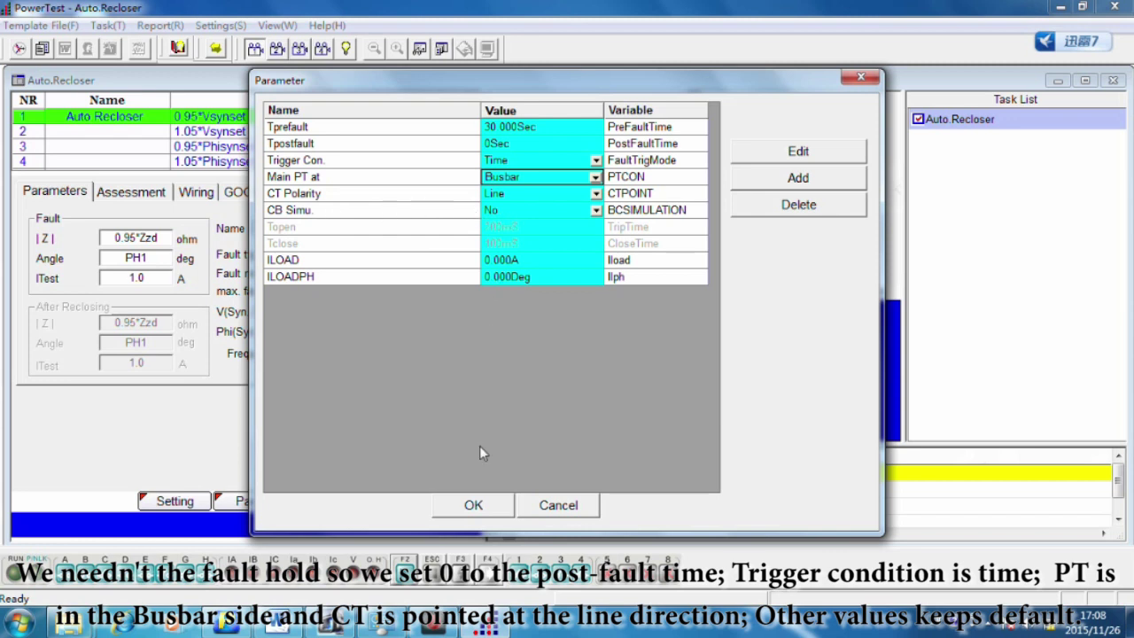
click(474, 505)
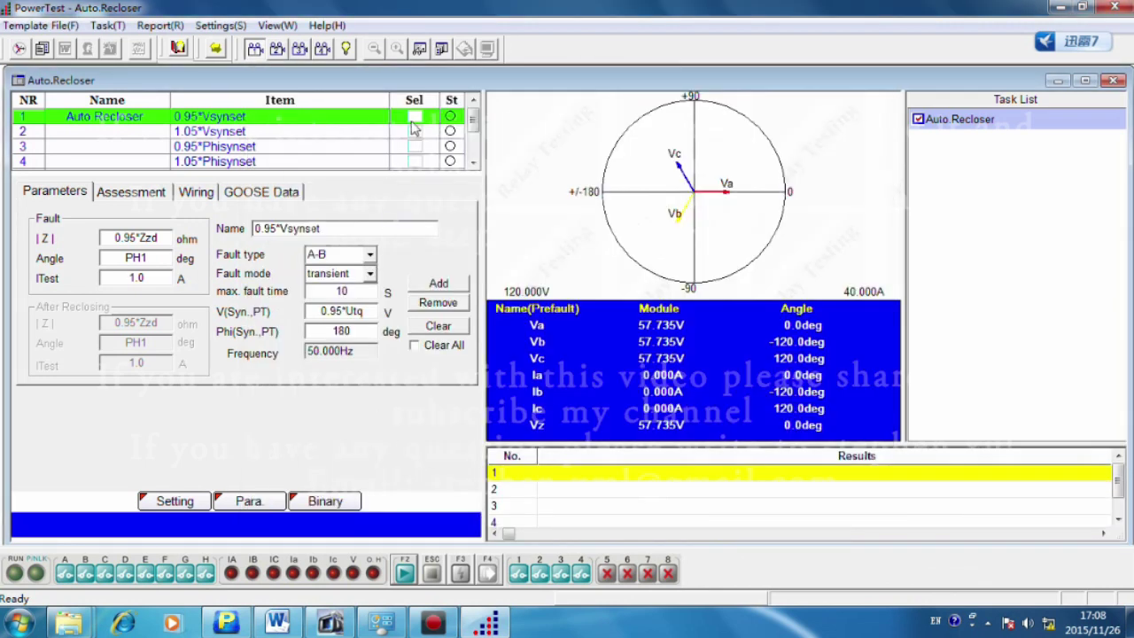
- Select the 0.95*Vsynset and 1.05*Vsynset test items for the Auto.Recloser test
mouse_move(473, 122)
mouse_down()
mouse_move(476, 141)
mouse_move(478, 115)
mouse_up()
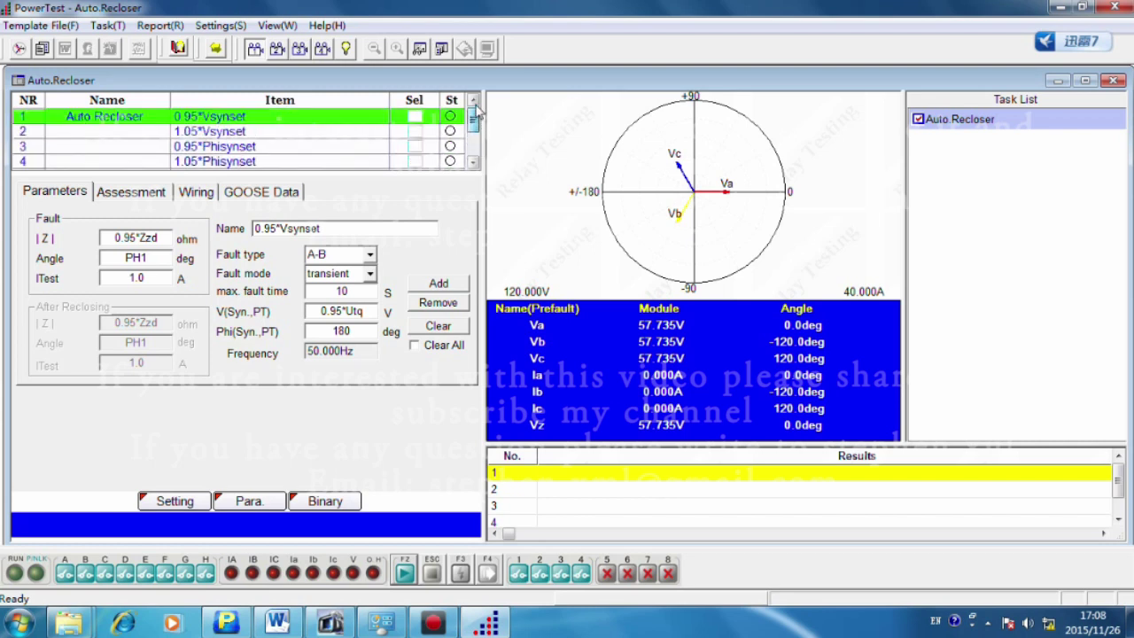
click(417, 120)
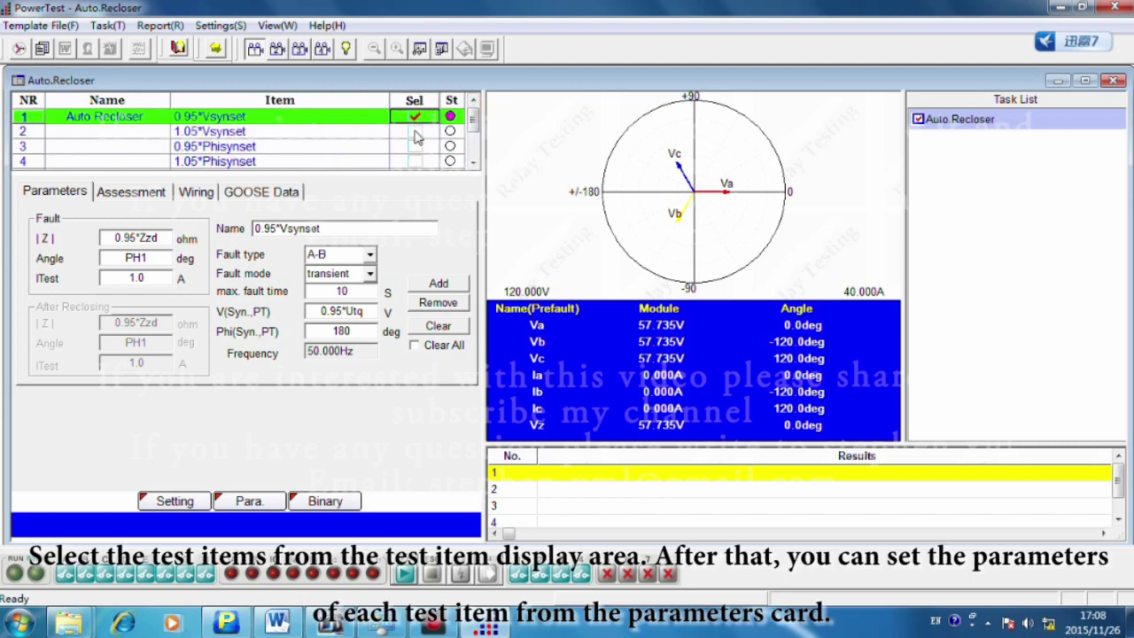
click(417, 131)
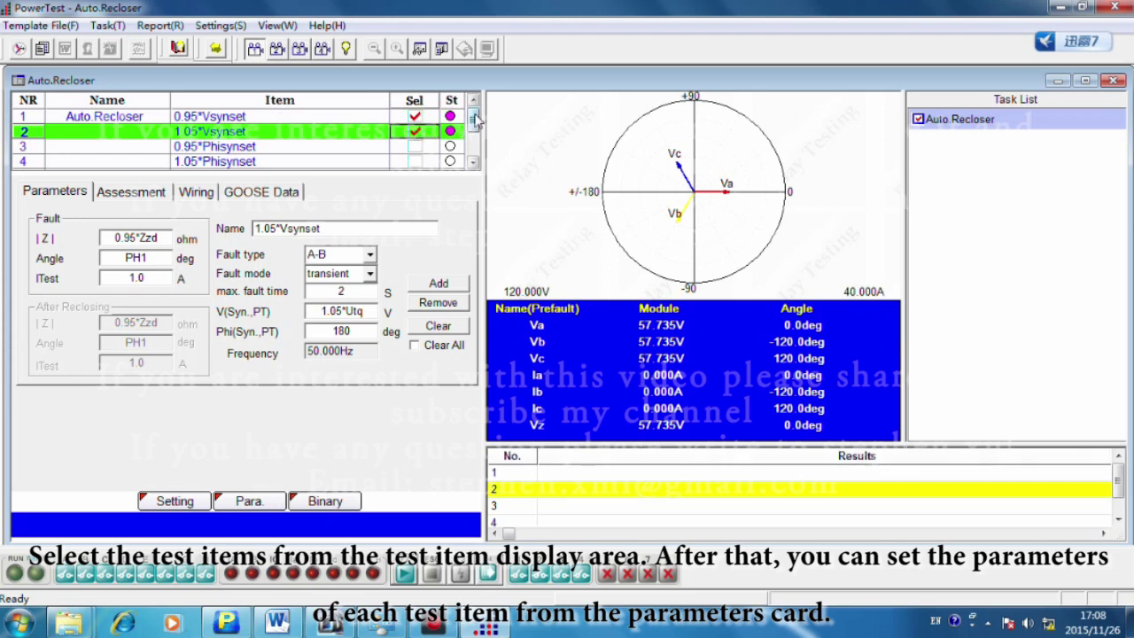
- Examine the fault impedance, angle and test current of the Acc.Trip test item
drag(476, 120, 476, 129)
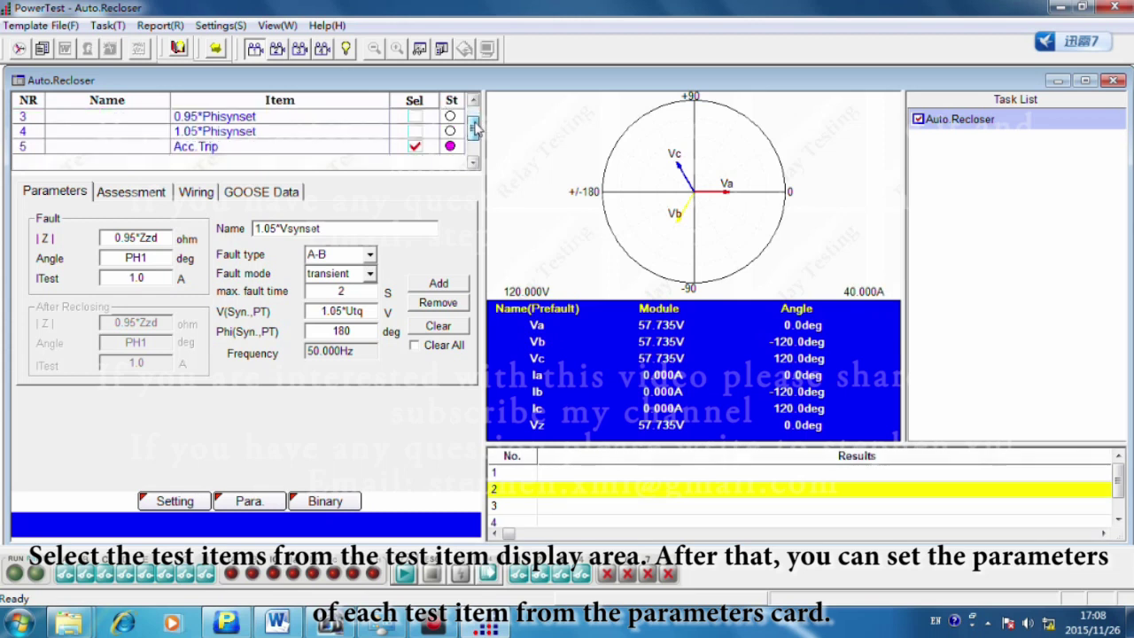
click(358, 150)
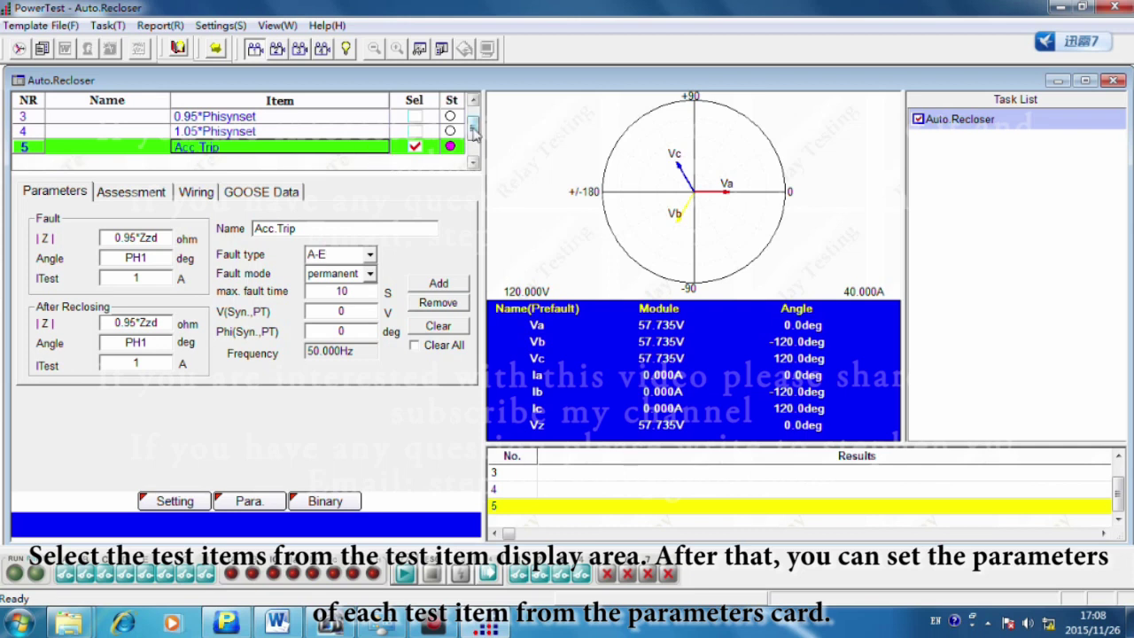
drag(474, 131, 474, 120)
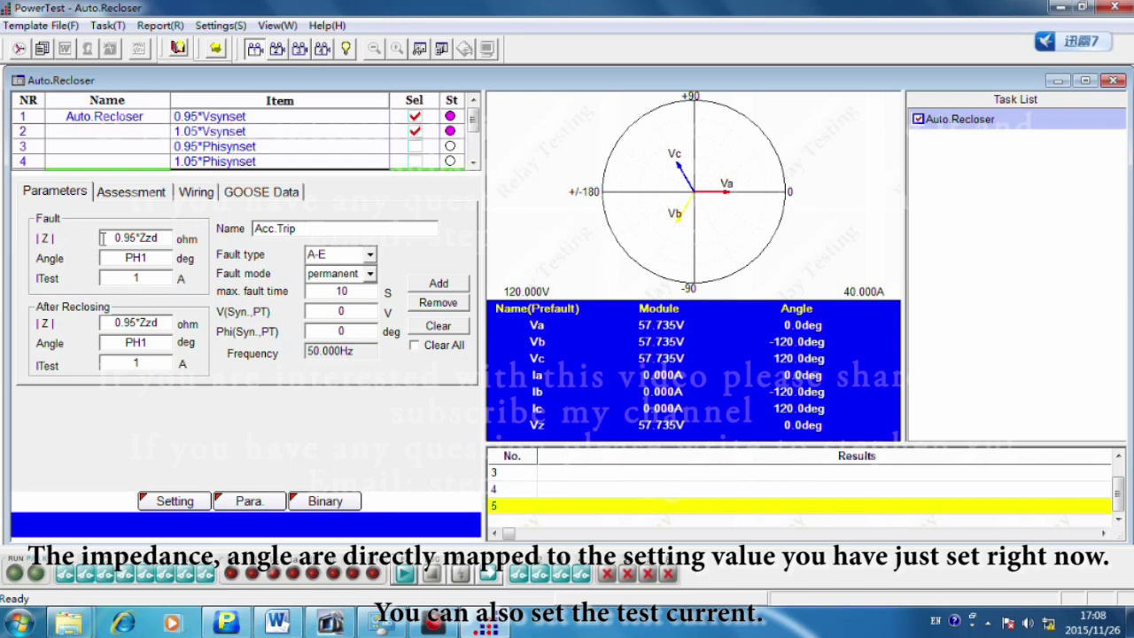
drag(118, 238, 155, 238)
click(164, 237)
drag(123, 258, 157, 258)
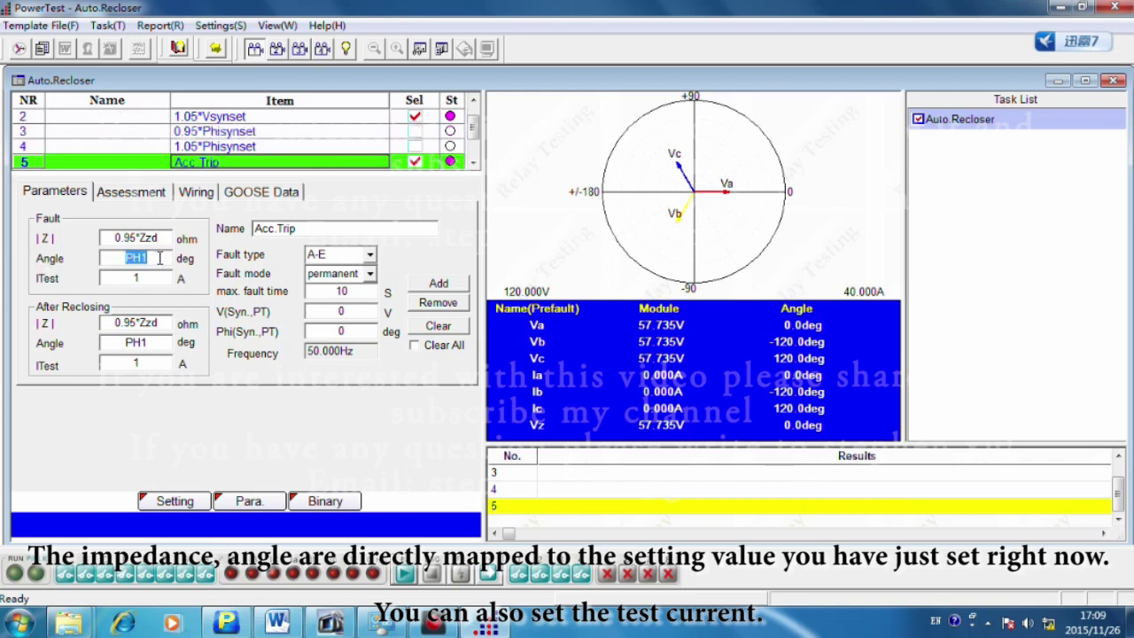
click(159, 258)
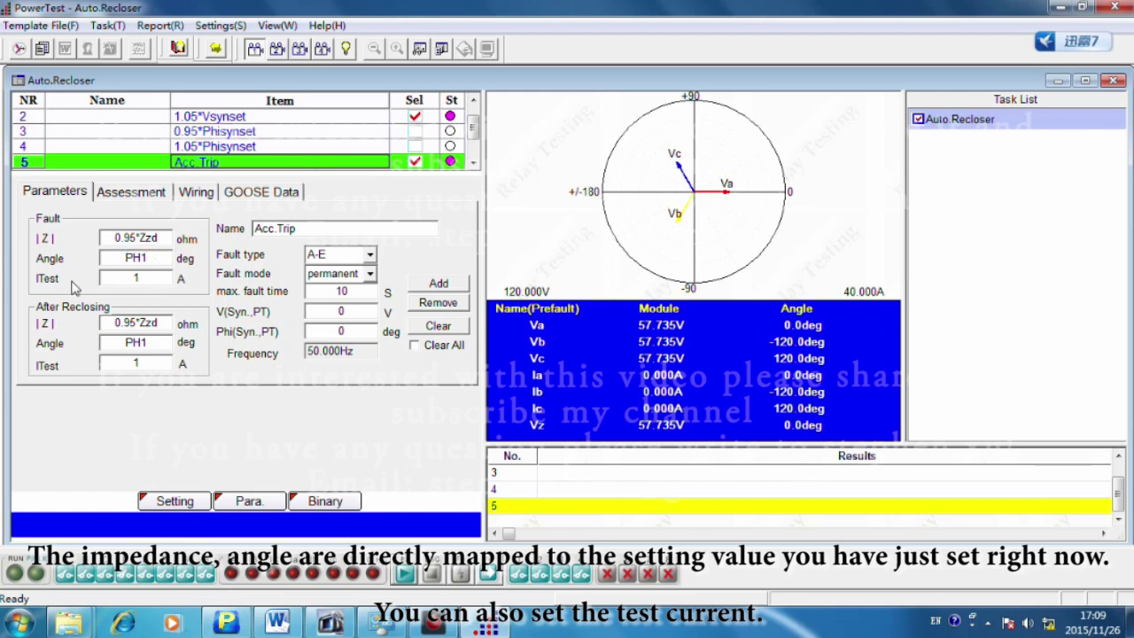
click(131, 279)
- Set the fault type of the 0.95*Vsynset item to A-E and keep its fault mode as transient
click(473, 101)
click(149, 118)
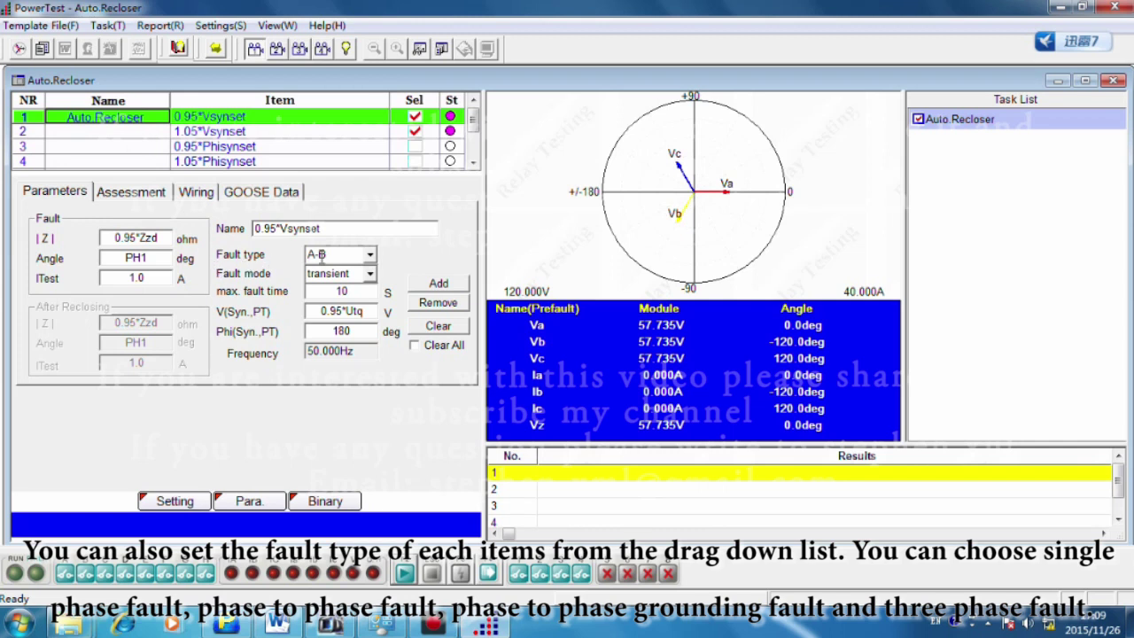
click(369, 257)
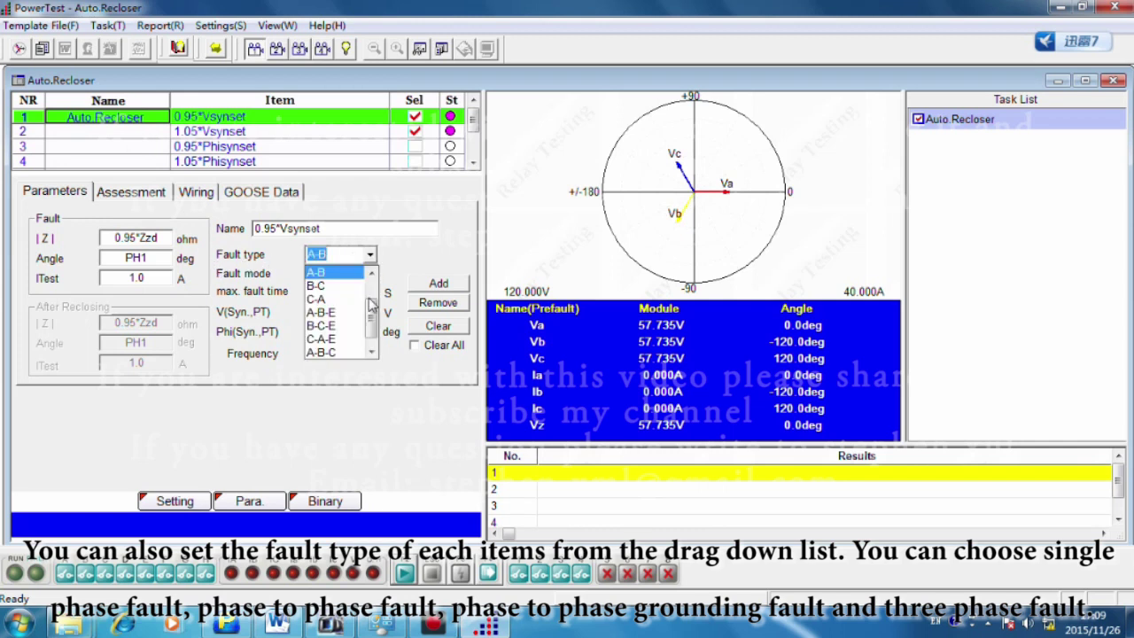
click(371, 273)
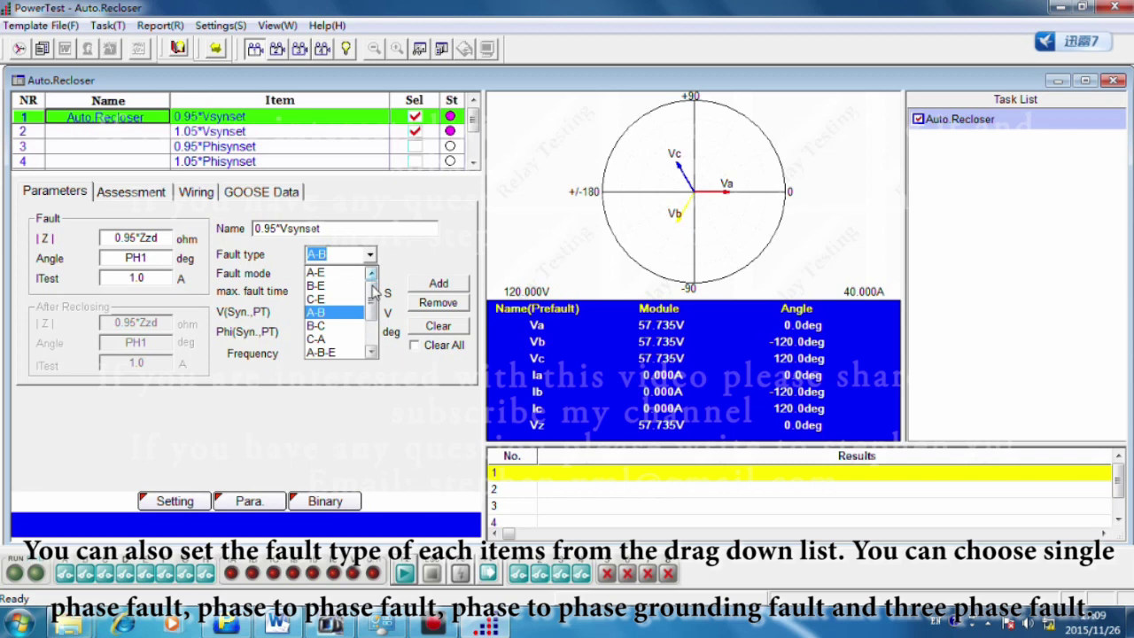
drag(374, 301, 375, 335)
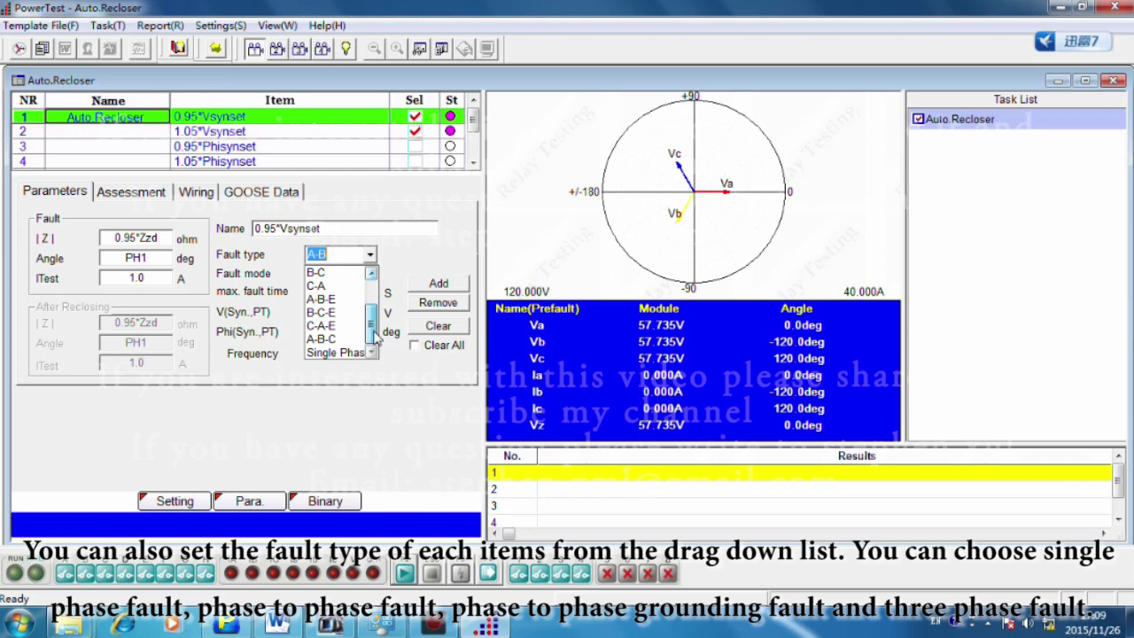
drag(374, 335, 373, 286)
click(316, 275)
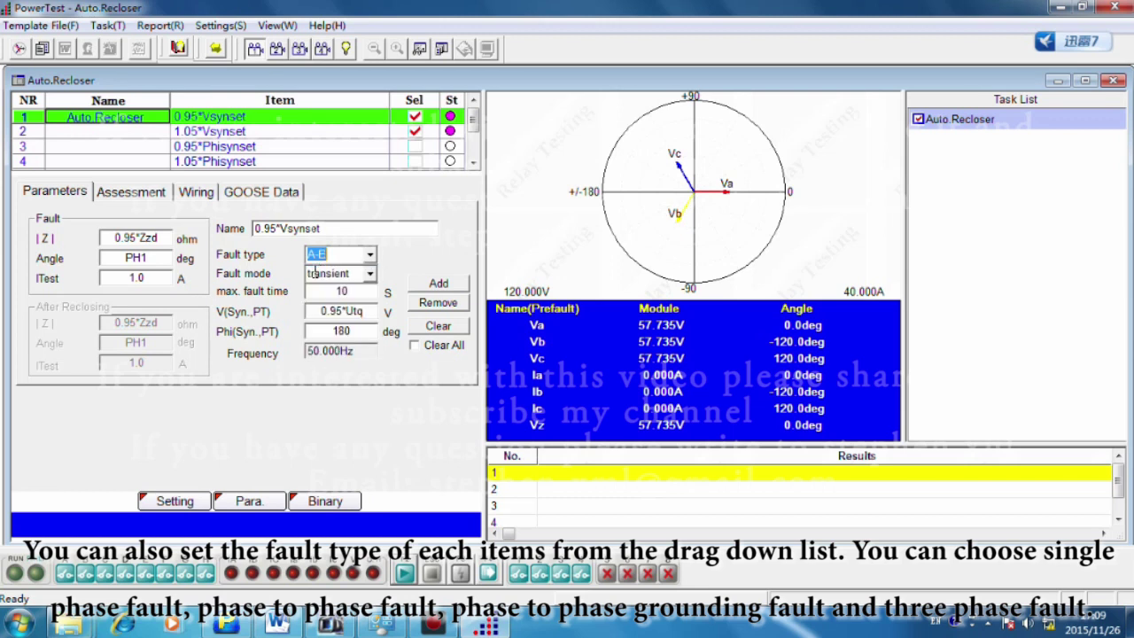
click(317, 275)
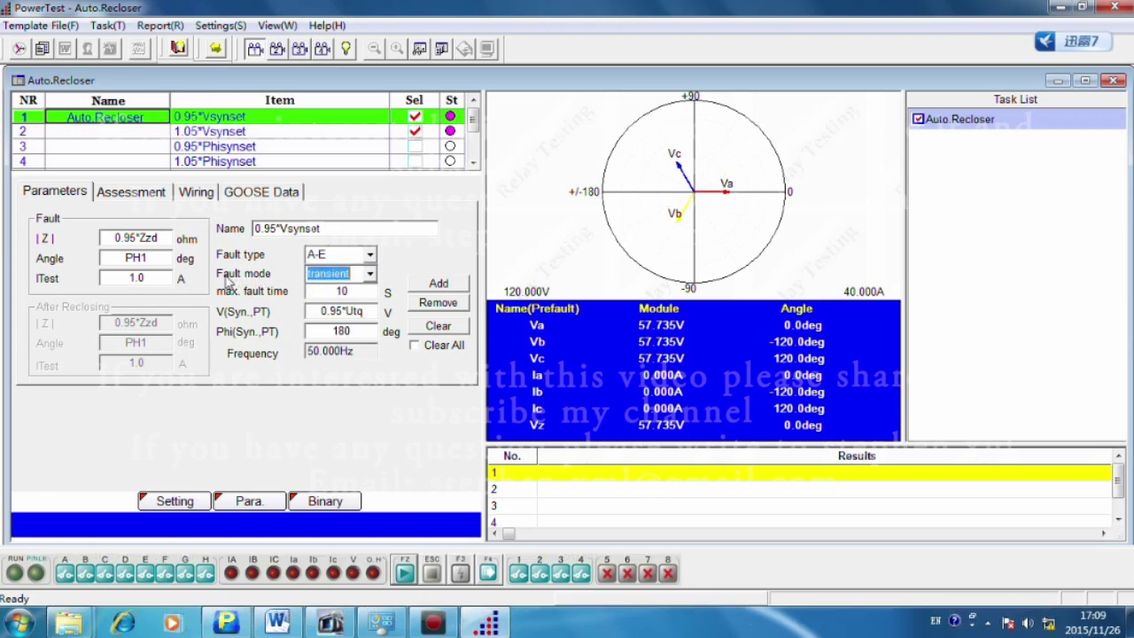
click(353, 276)
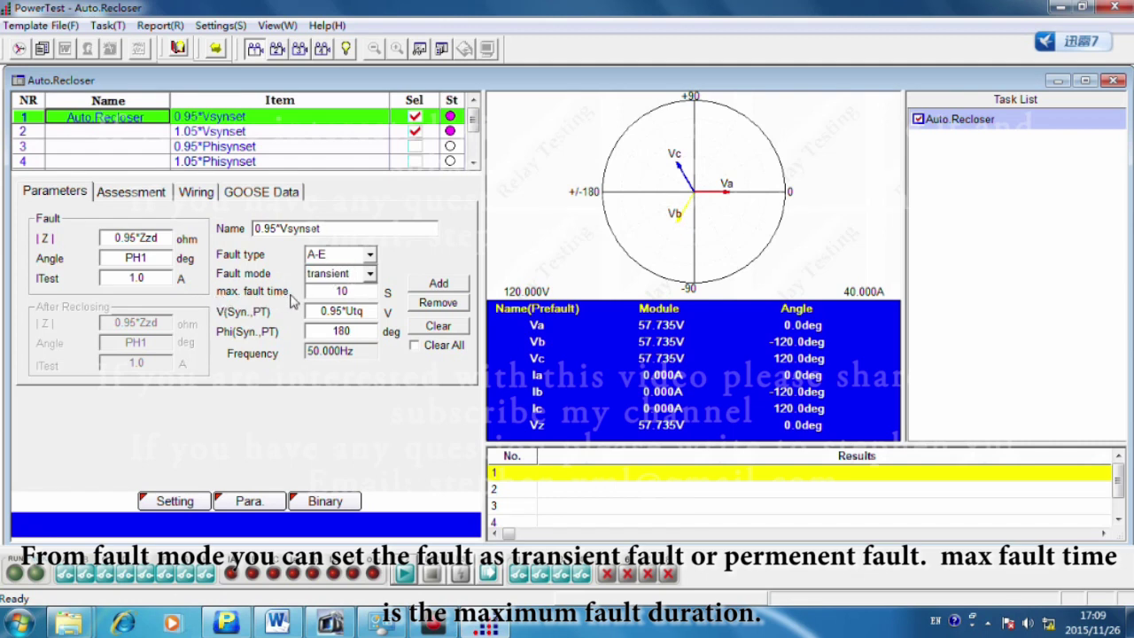
- Set the maximum fault time of the 0.95*Vsynset item to 1 s and review its synchronizing voltage, phase and frequency
drag(362, 296, 328, 298)
text(1)
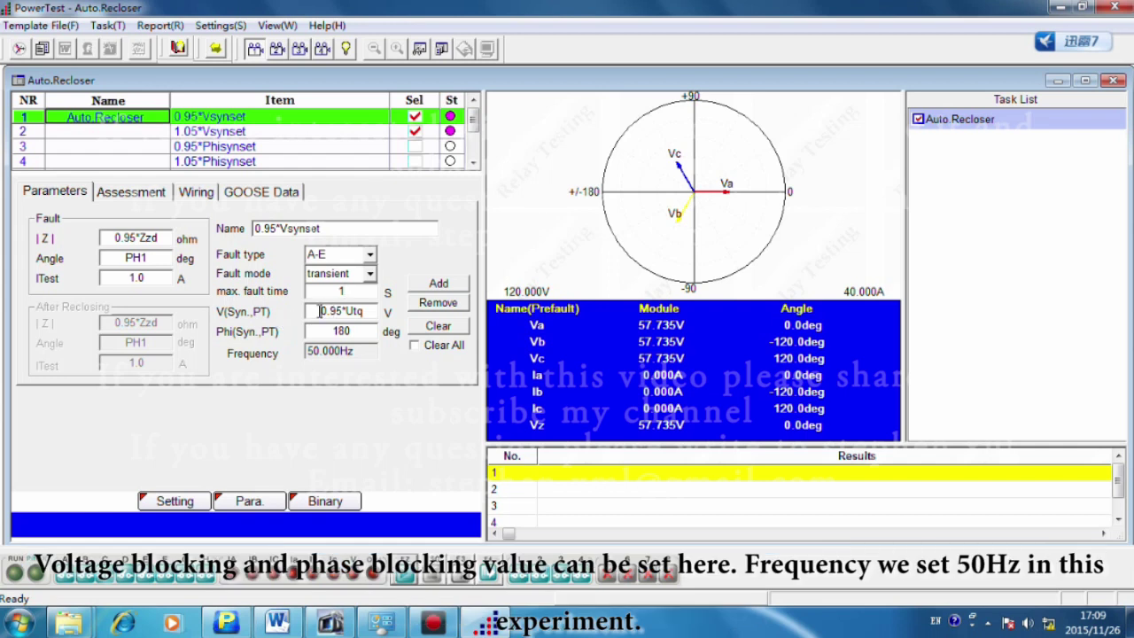
drag(337, 312, 370, 311)
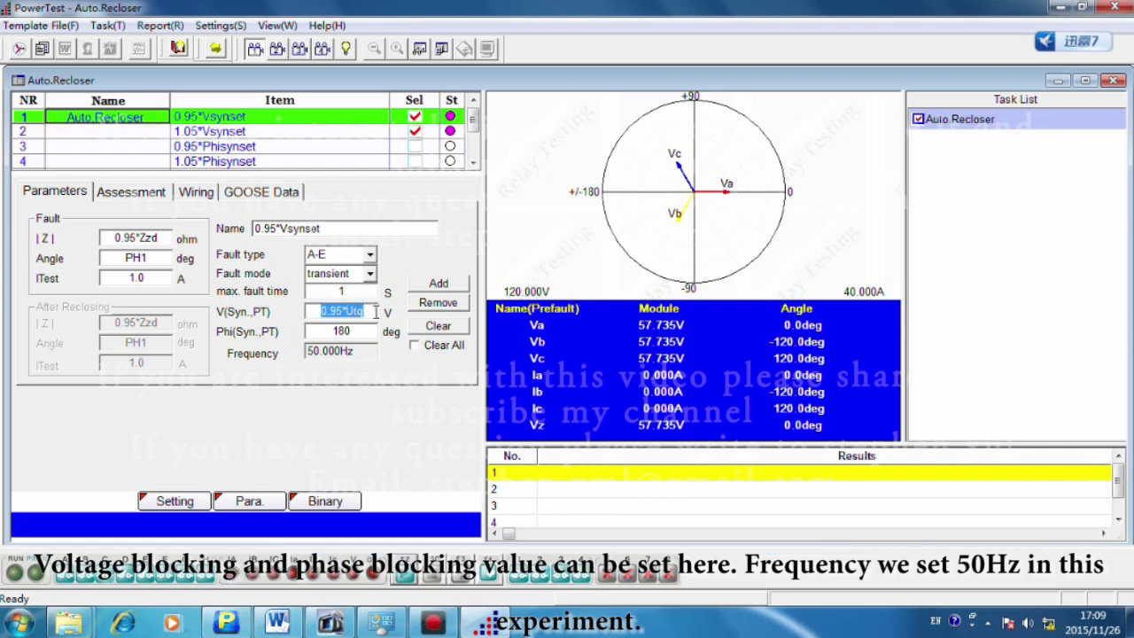
click(376, 311)
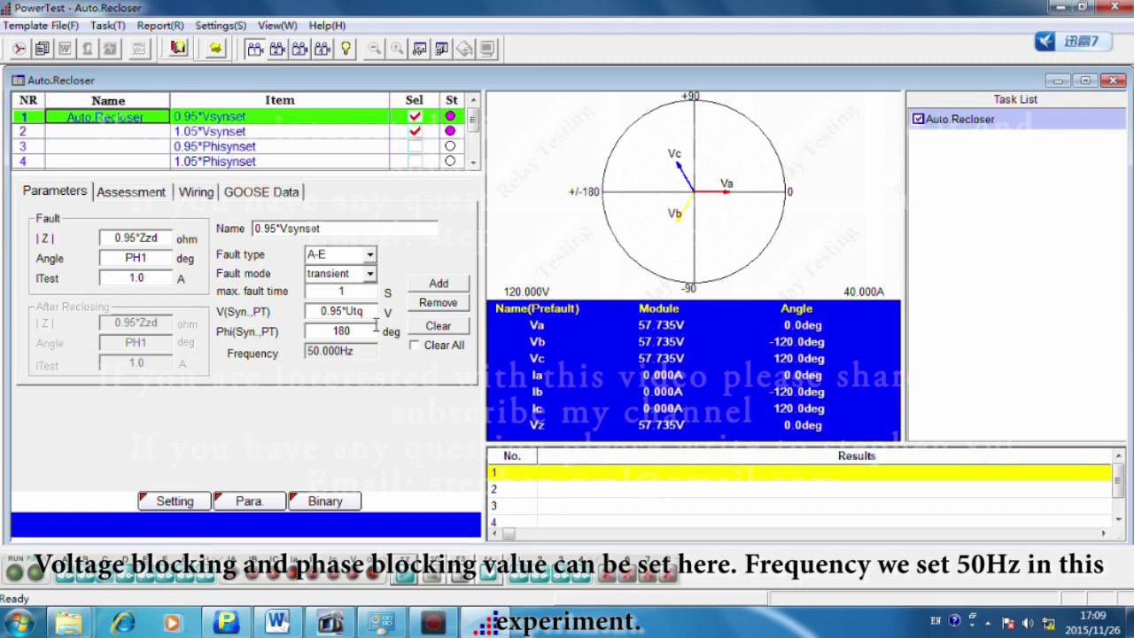
double_click(340, 332)
drag(309, 351, 365, 351)
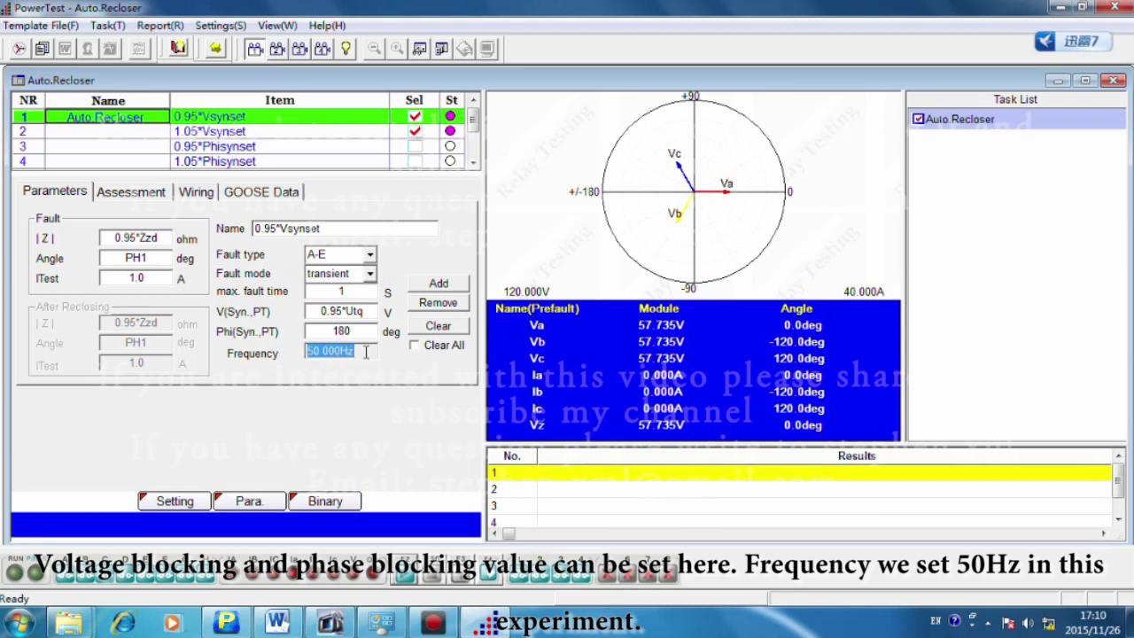
click(365, 352)
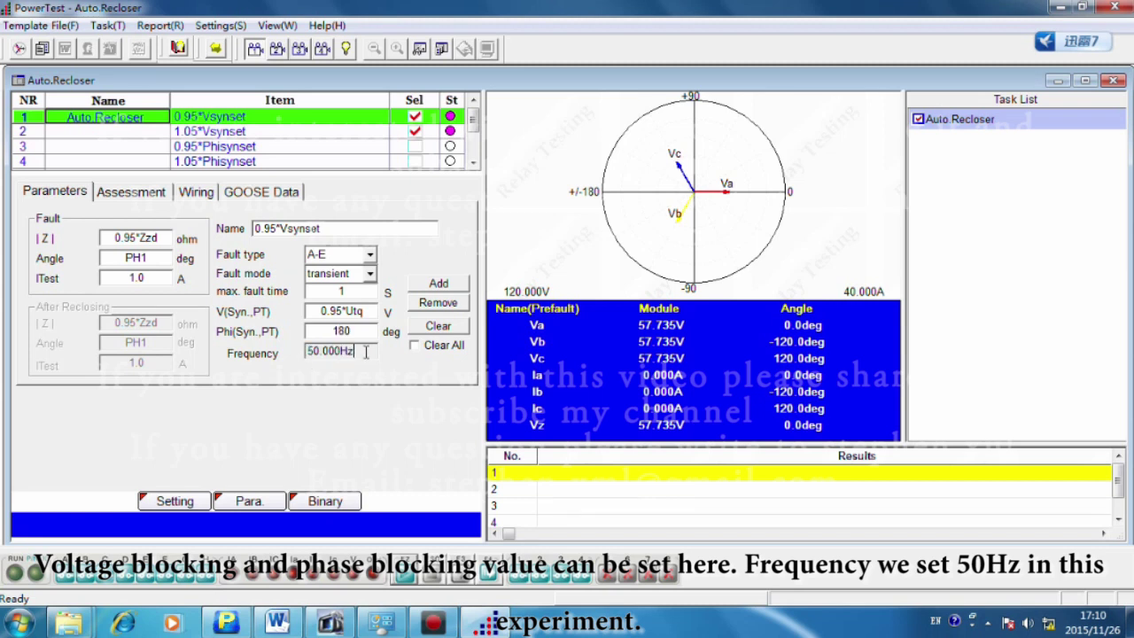
- Add a new test item after item 3, 0.95*Phisynset
click(304, 148)
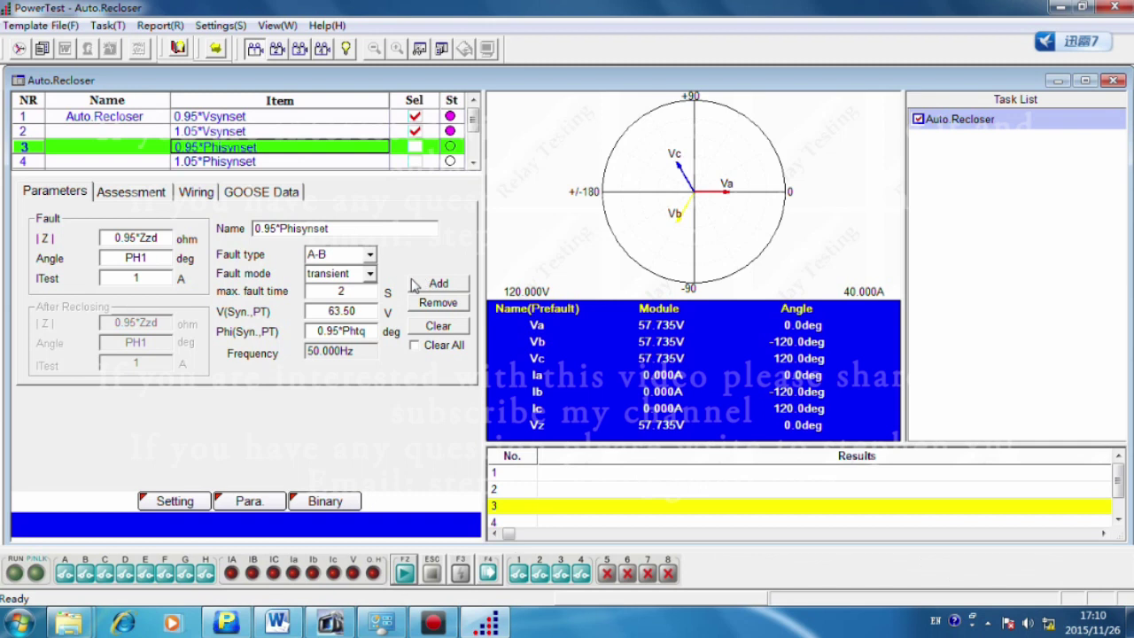
click(442, 282)
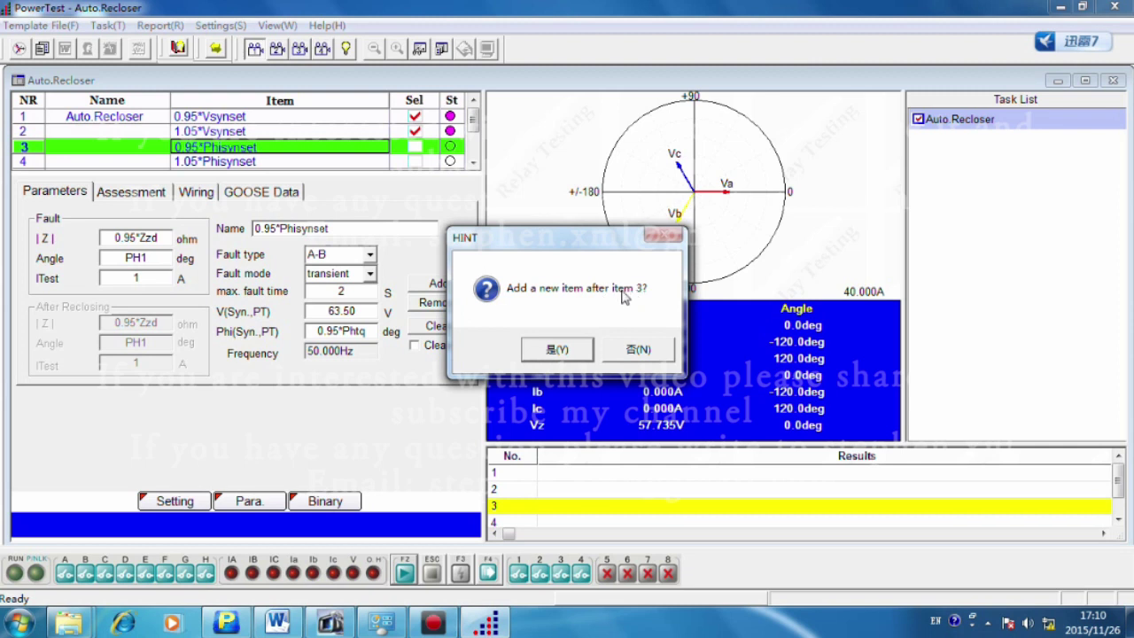
click(556, 350)
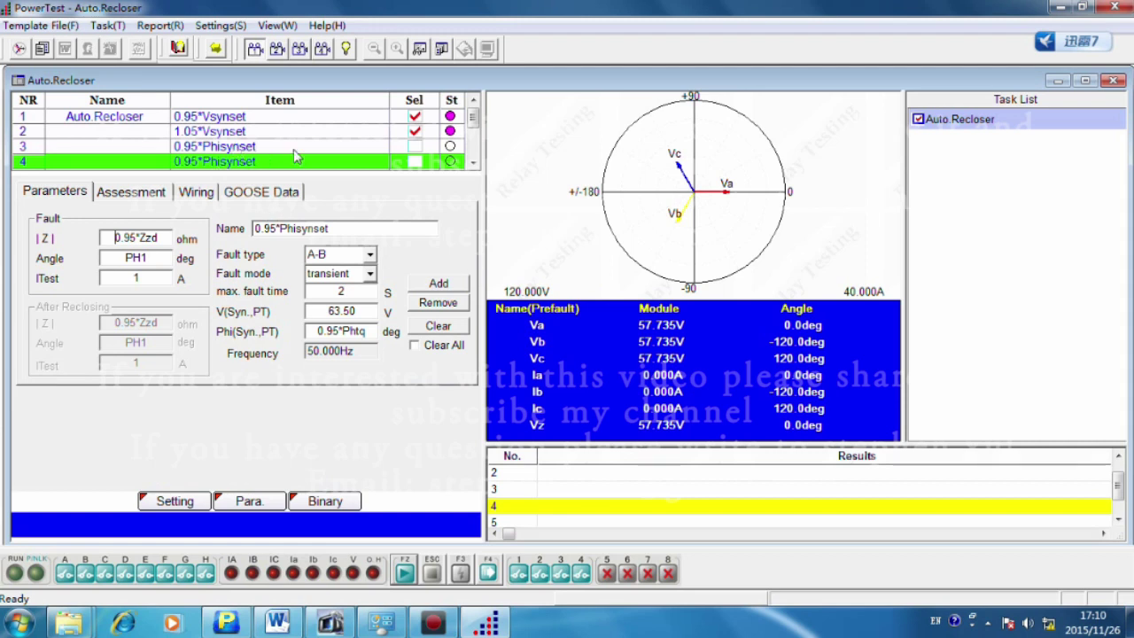
- Delete the added duplicate 0.95*Phisynset test item 4 and check the remaining test items
click(472, 164)
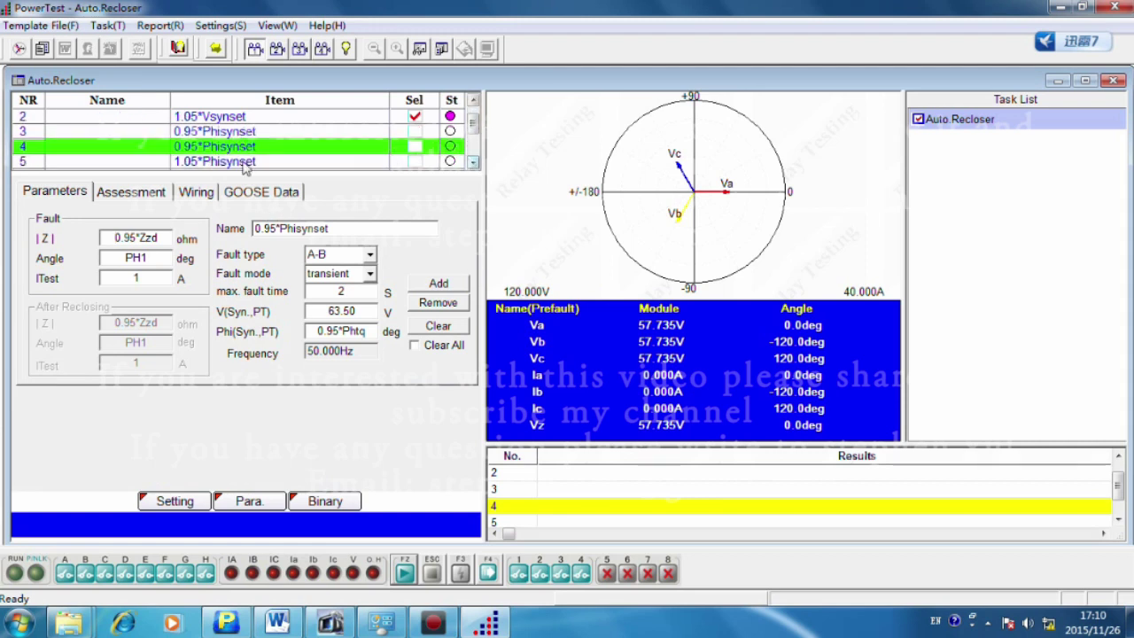
click(196, 133)
click(202, 150)
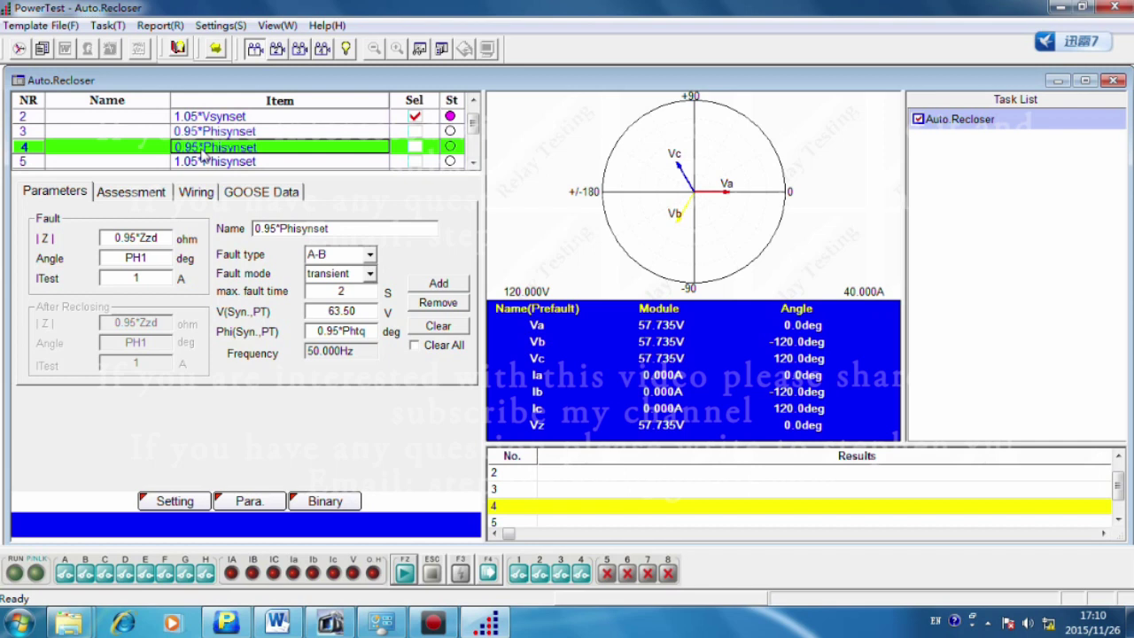
click(438, 304)
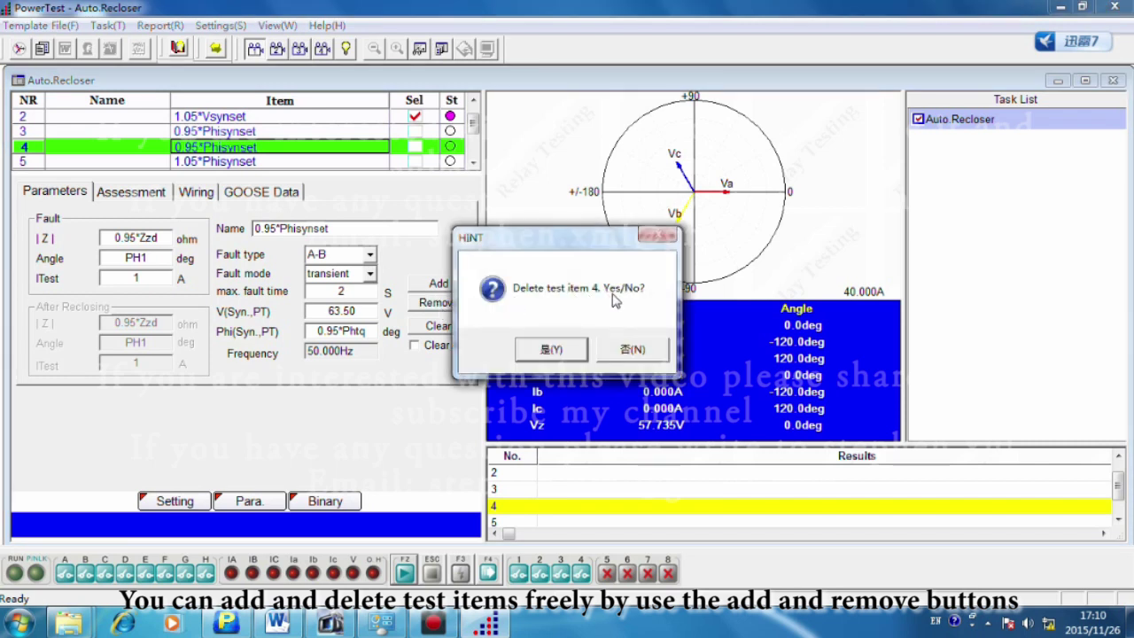
click(551, 350)
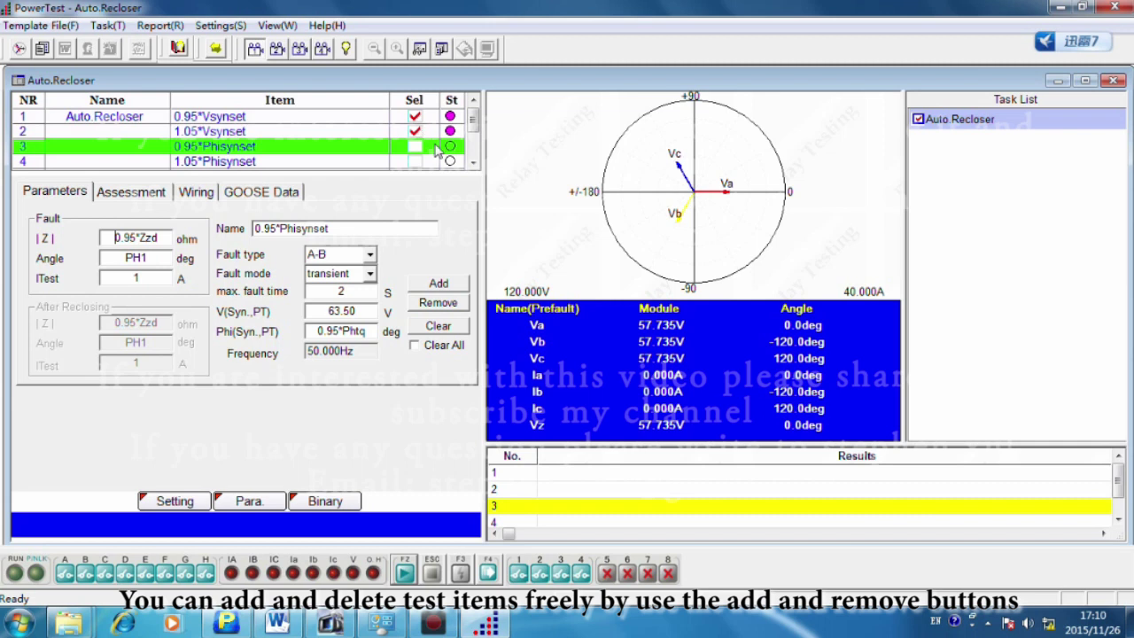
scroll(472, 124, down, 2)
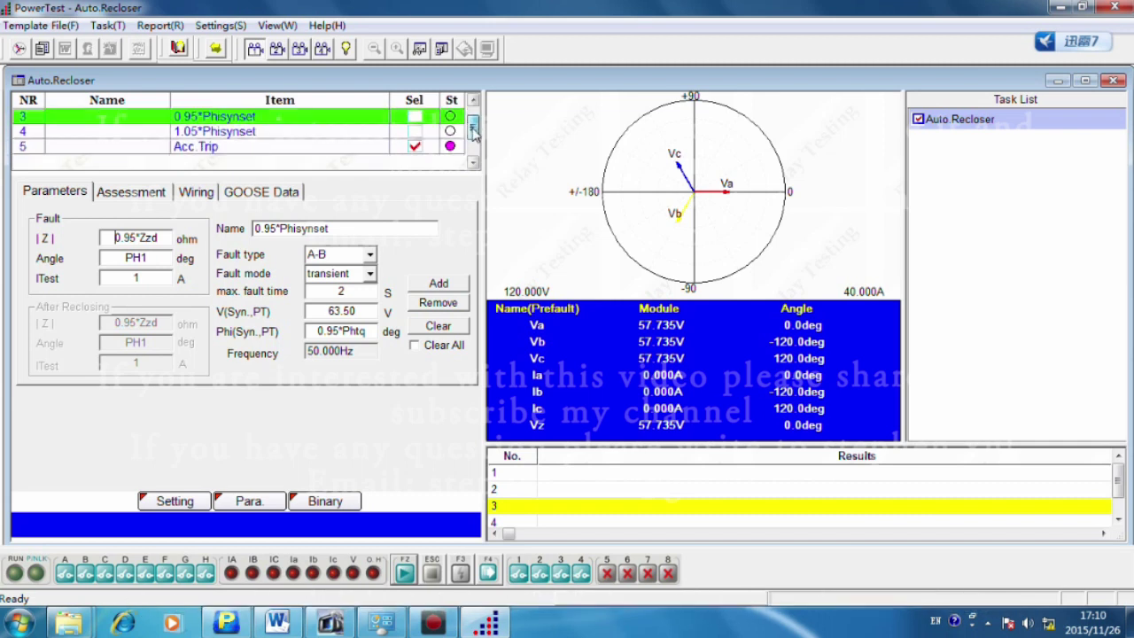
scroll(472, 115, up, 2)
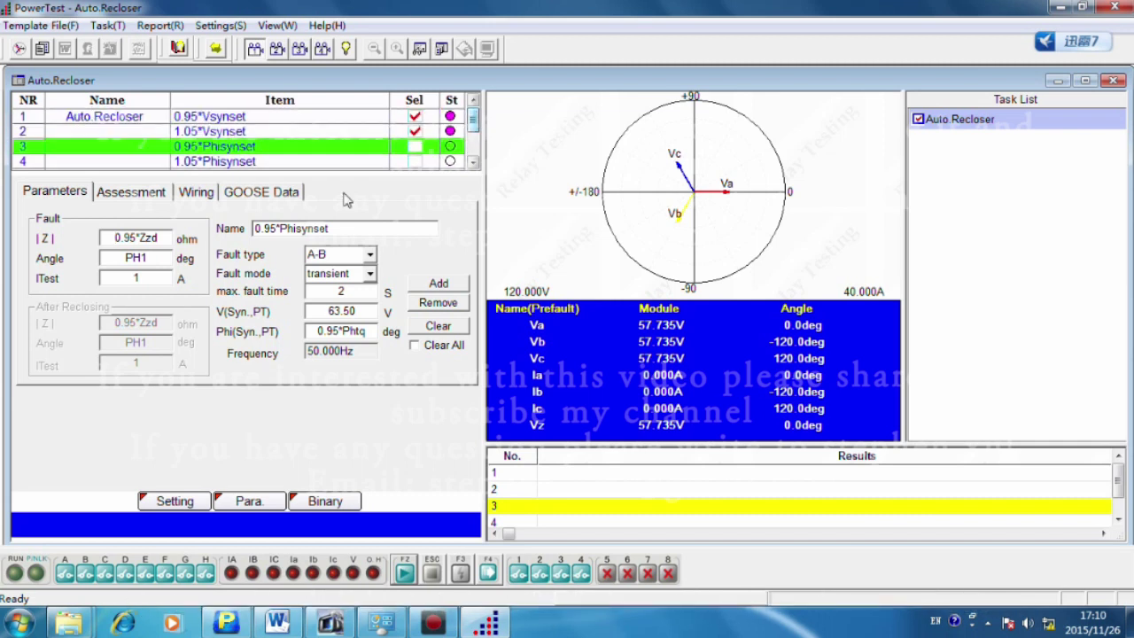
- Enable the Ta<, Tb<, Tc< and Tr< assessment criteria for the 0.95*Phisynset item
click(138, 197)
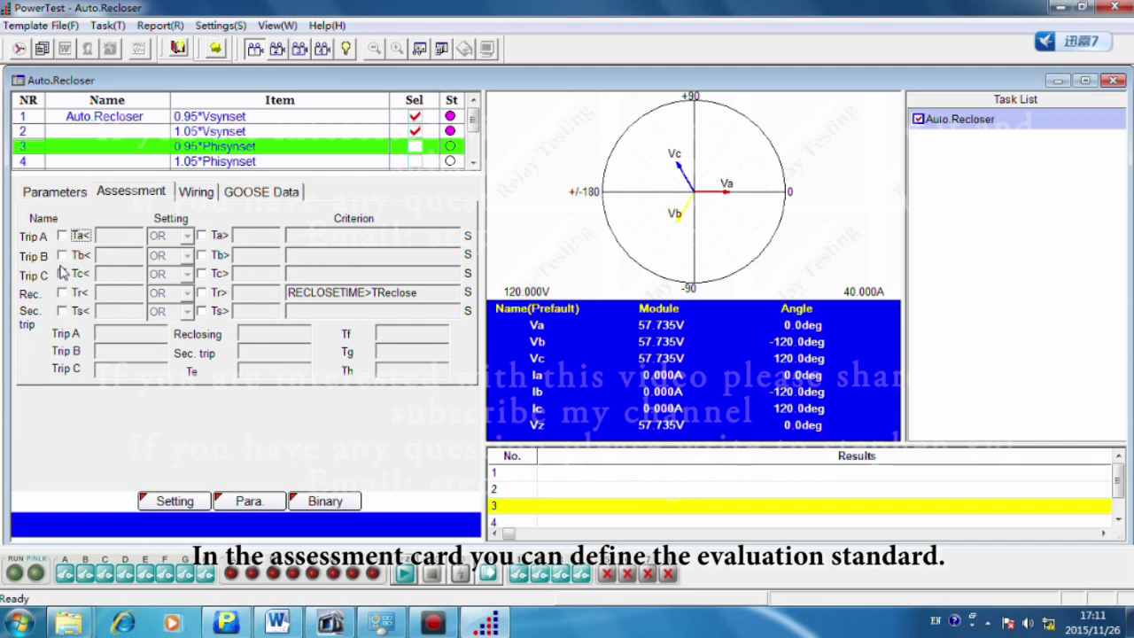
click(61, 236)
click(61, 255)
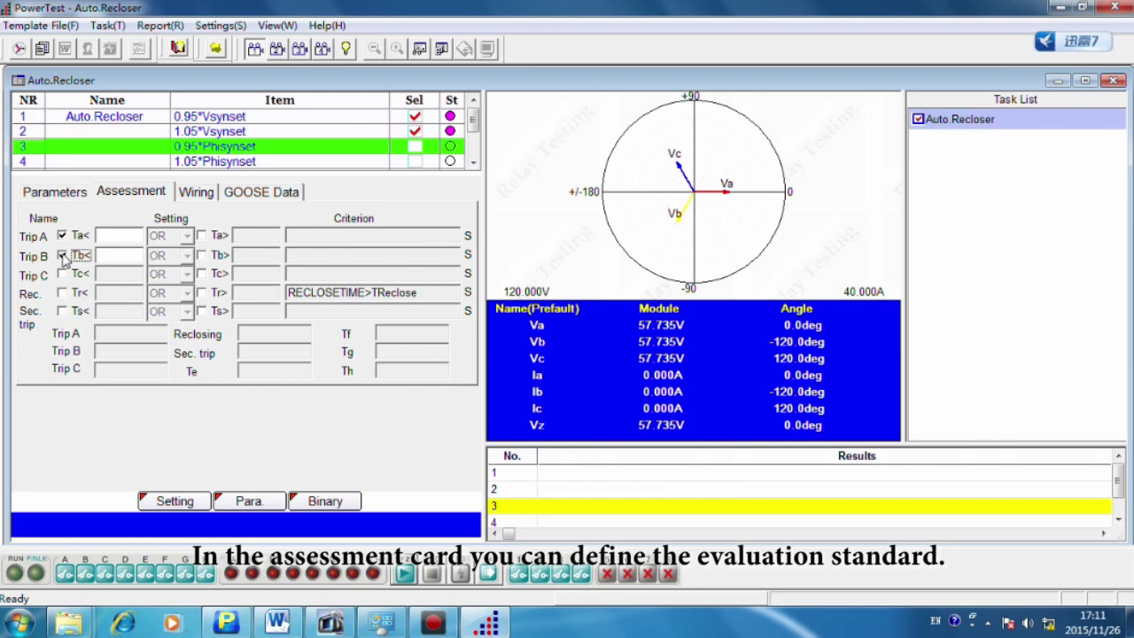
click(61, 274)
click(61, 293)
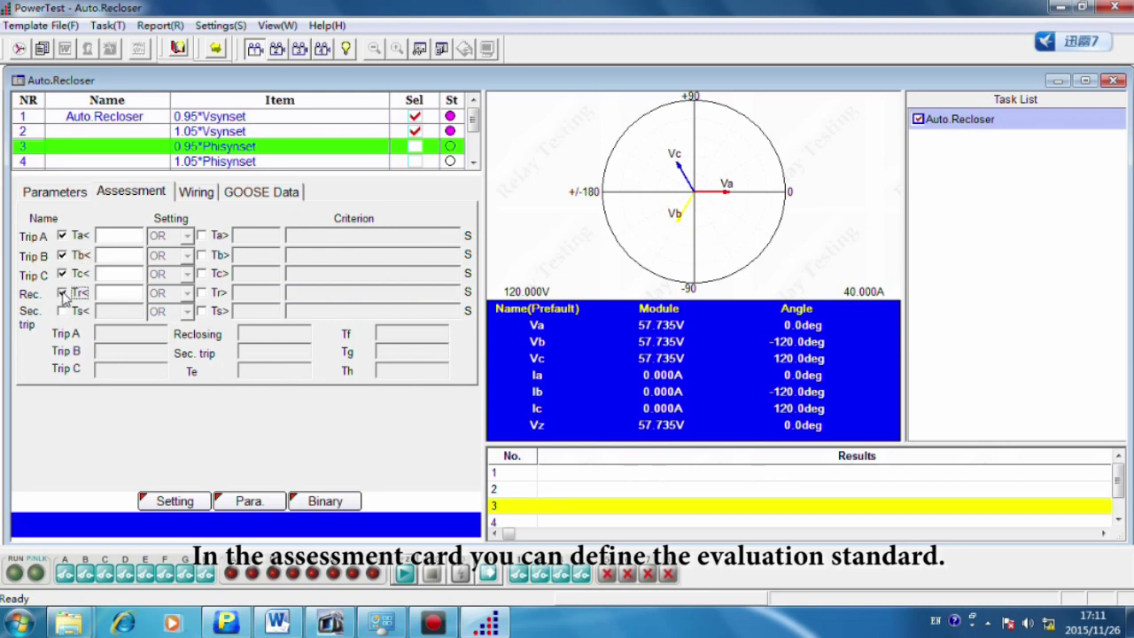
- Set the upper time limits for Trip A, Trip B, Trip C and reclosing to 0.1 s each
click(123, 235)
text(0.1)
click(115, 253)
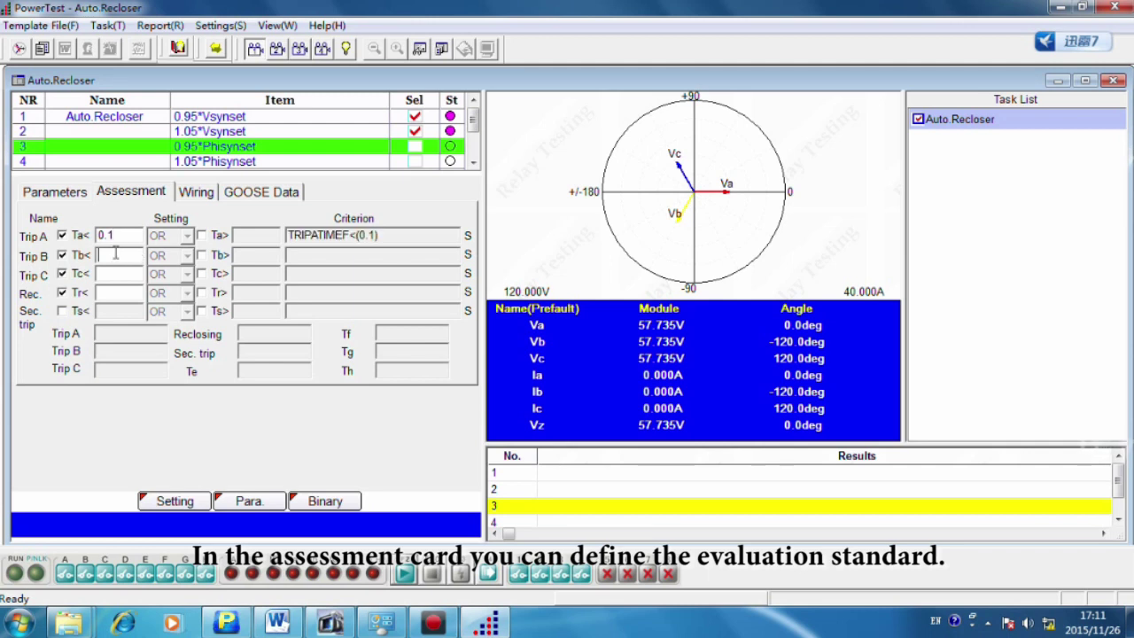
text(0.1)
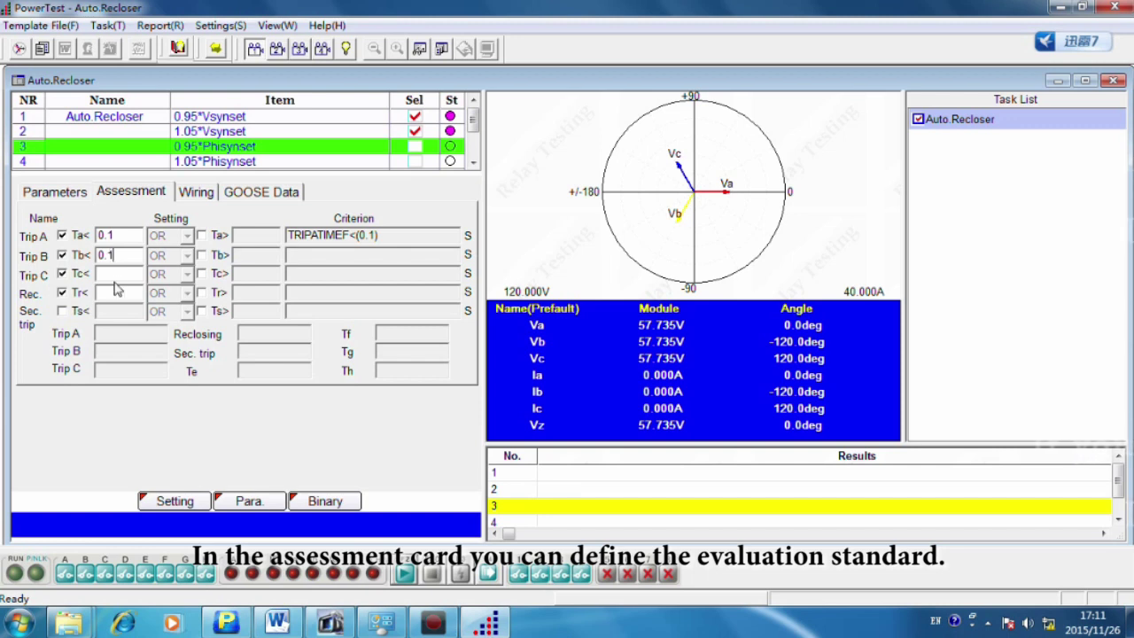
click(118, 272)
text(0.1)
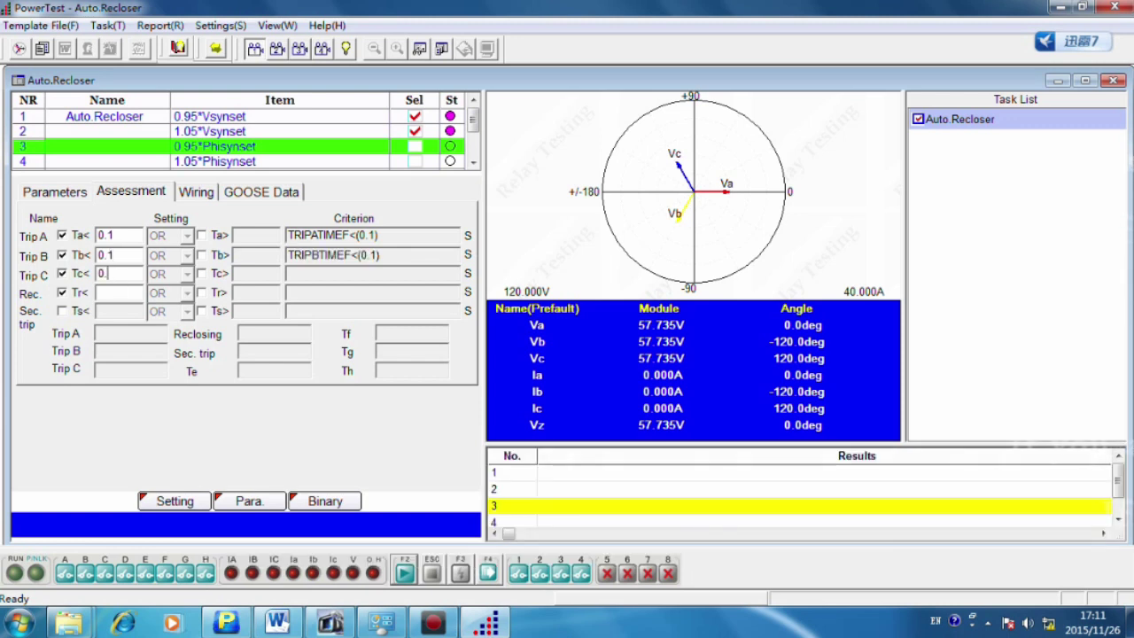
click(124, 290)
text(0.1)
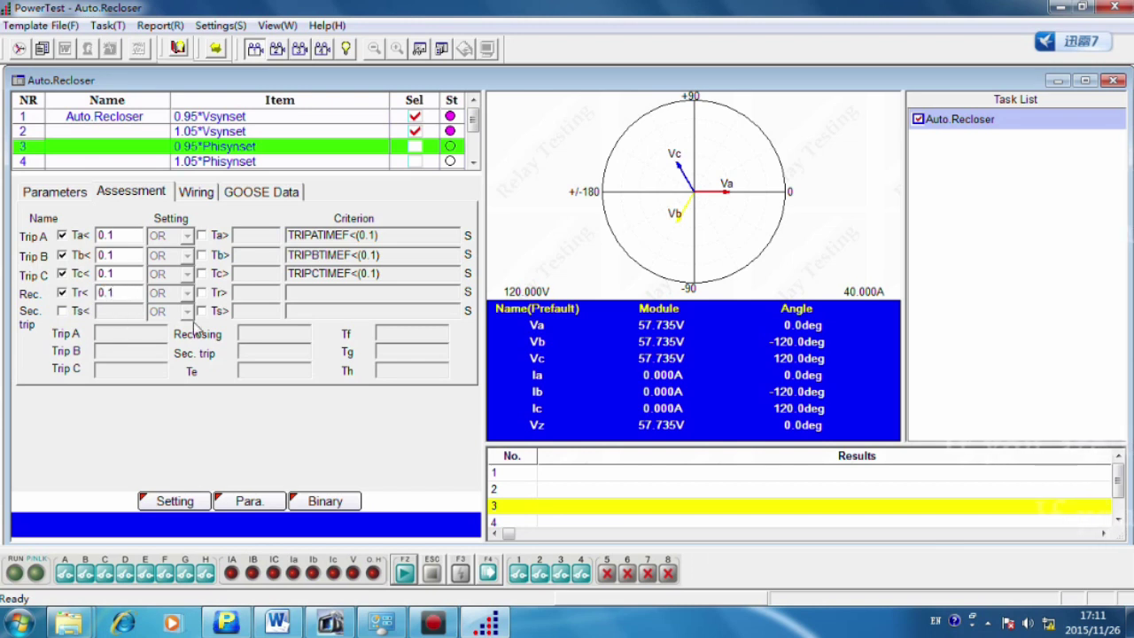
click(348, 273)
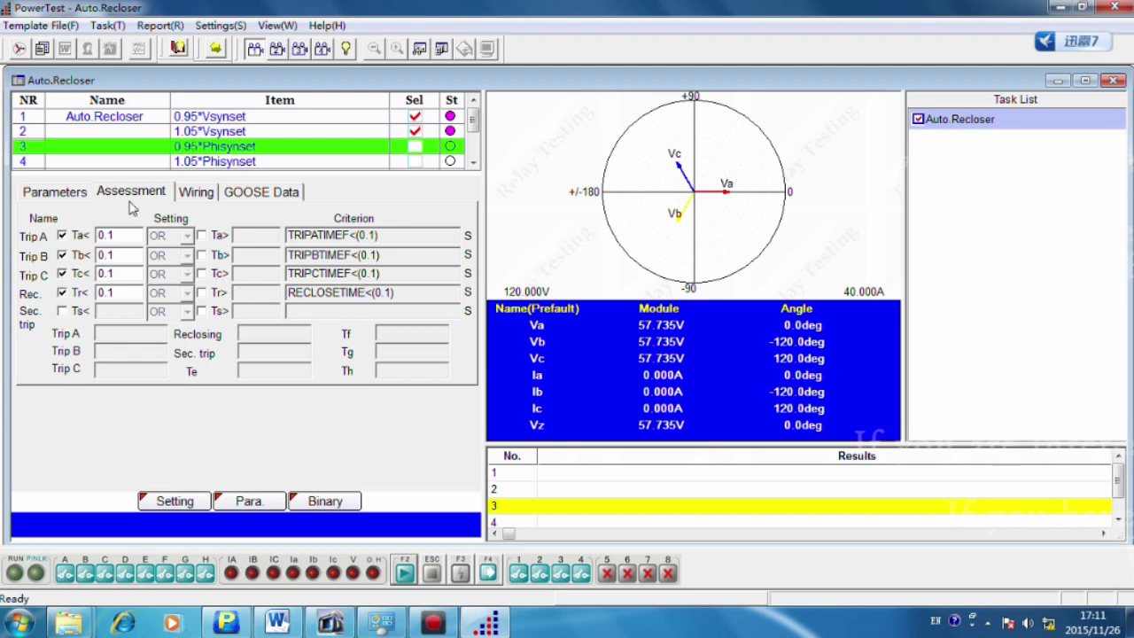
- Open the wiring message settings of the 0.95*Phisynset item and enter PhaseUa as the relay terminal for port Va
click(199, 192)
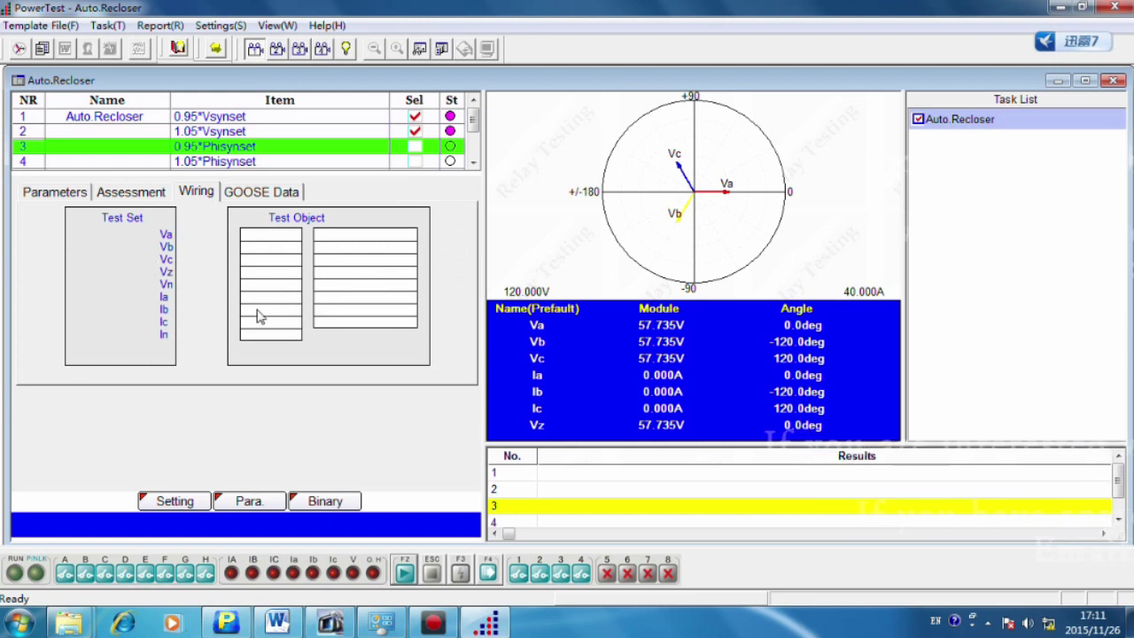
right_click(257, 128)
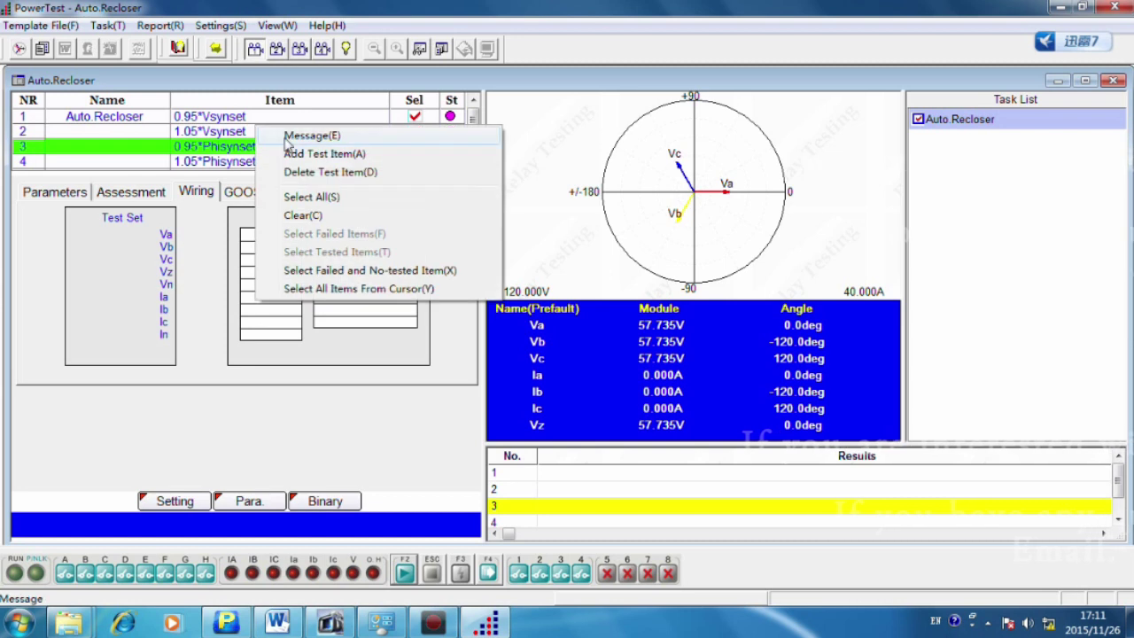
click(312, 136)
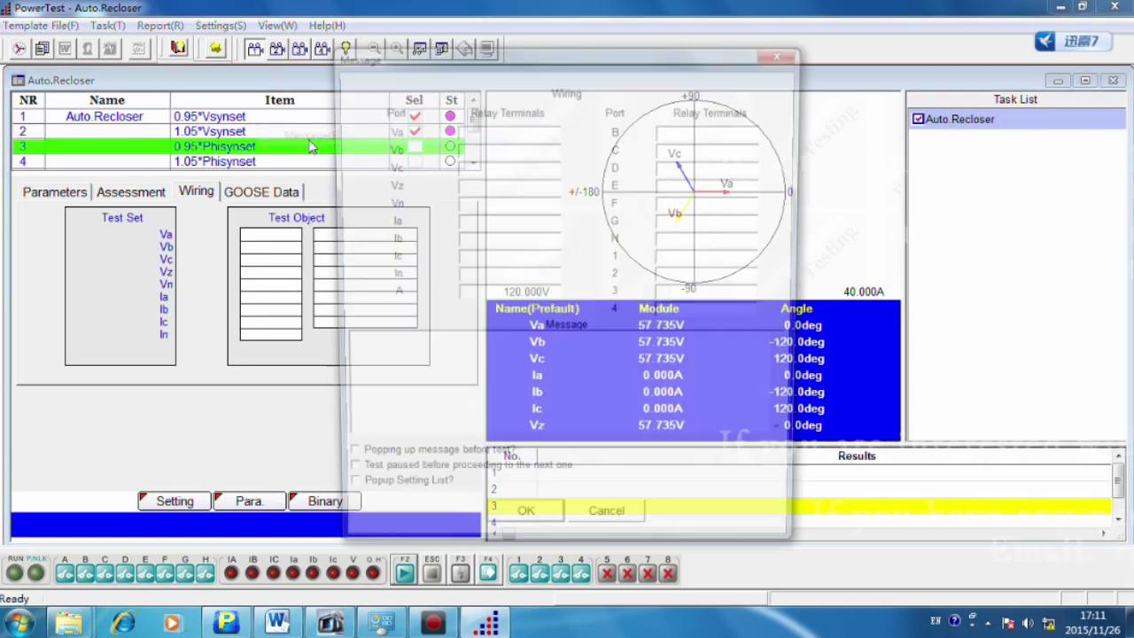
drag(385, 56, 519, 59)
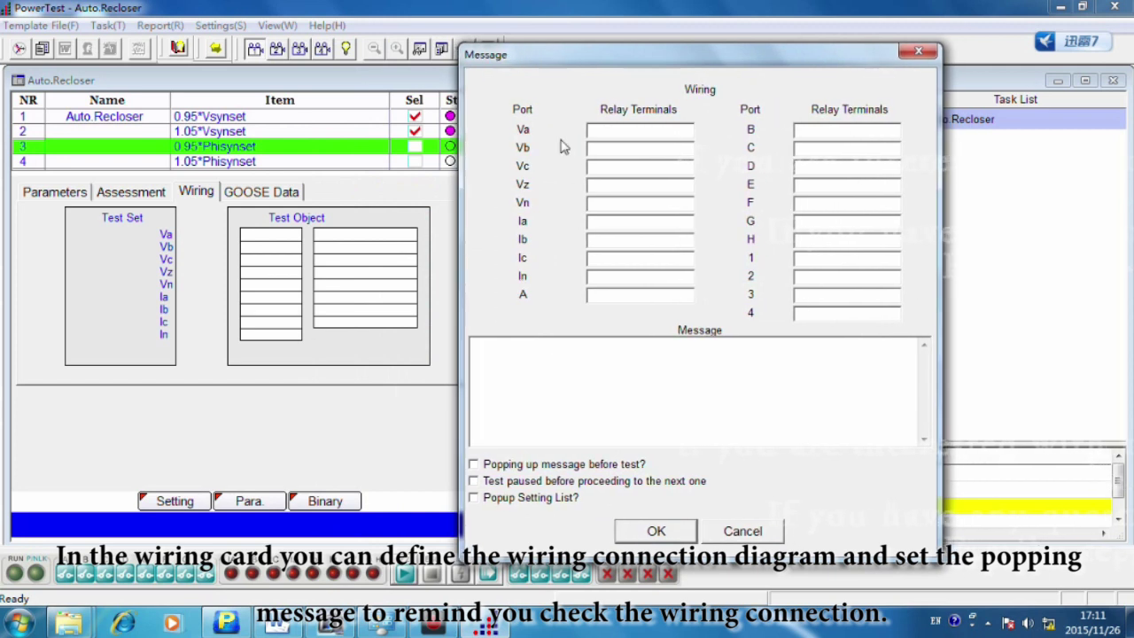
click(613, 133)
text(PhaseUa)
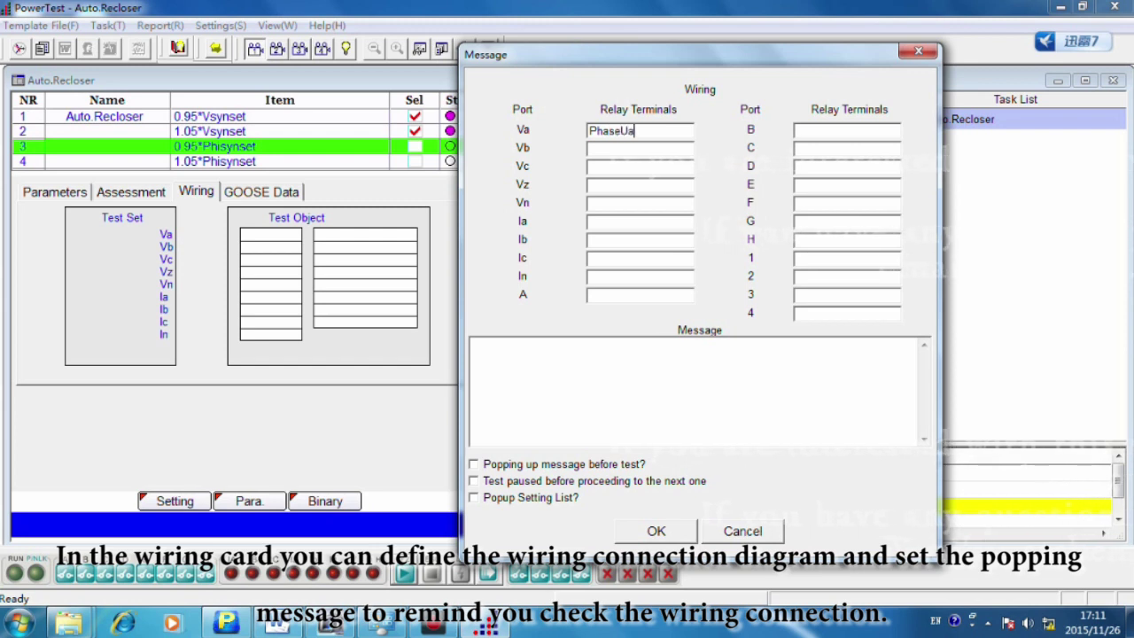
- Copy the PhaseUa terminal name to ports Vb, Vc and Vz, and enter Un for port Vn
drag(656, 131, 589, 133)
key(ctrl+c)
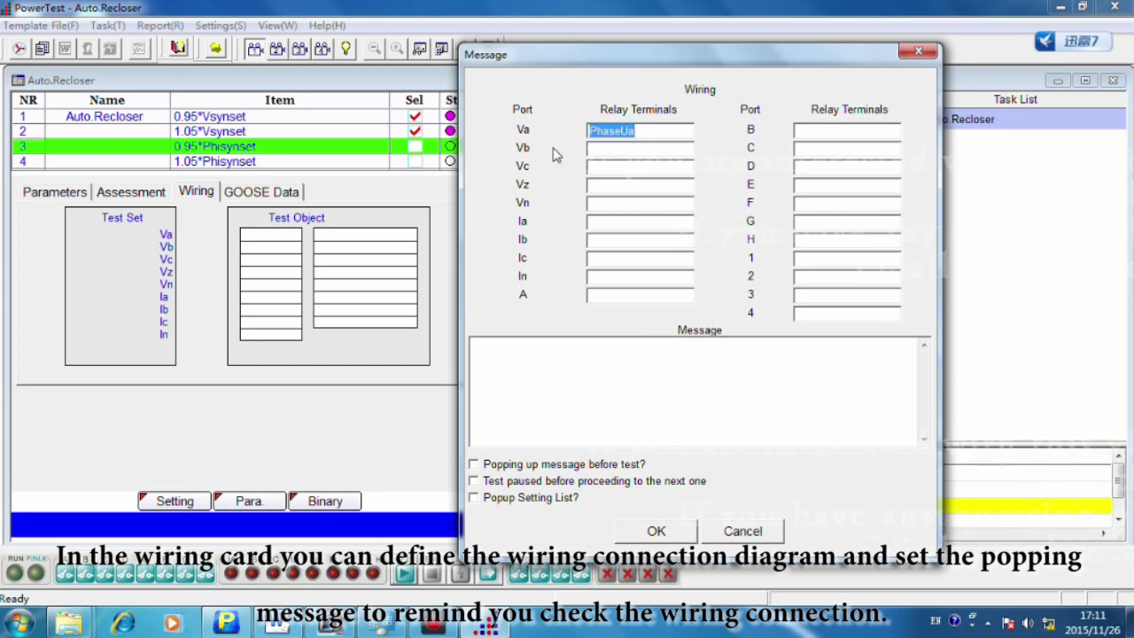
click(601, 151)
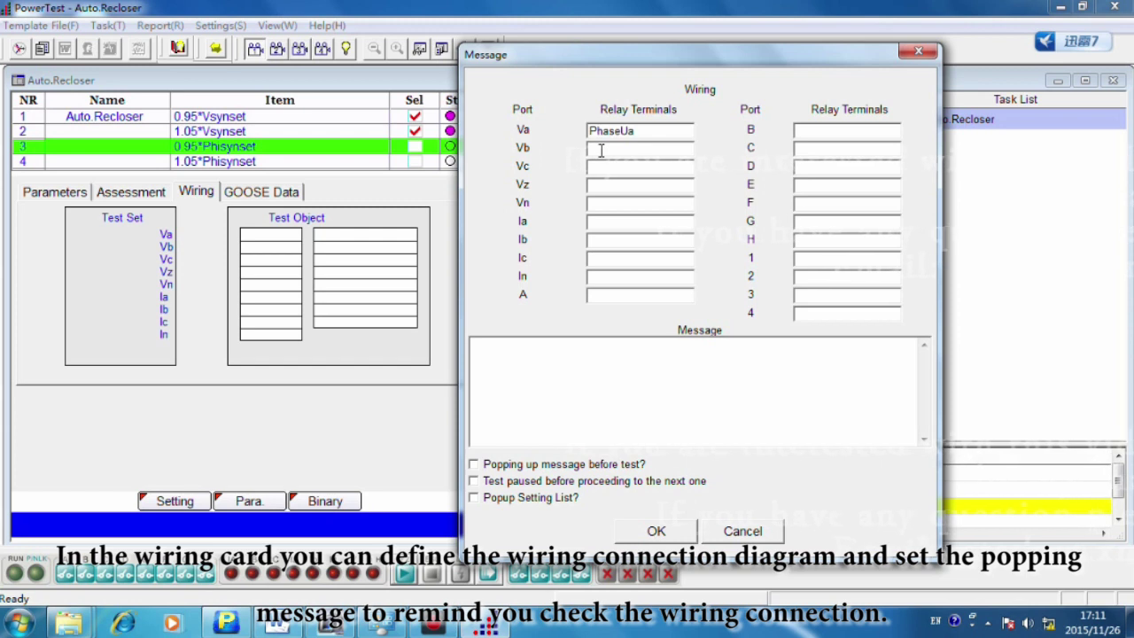
click(613, 185)
key(ctrl+v)
click(615, 204)
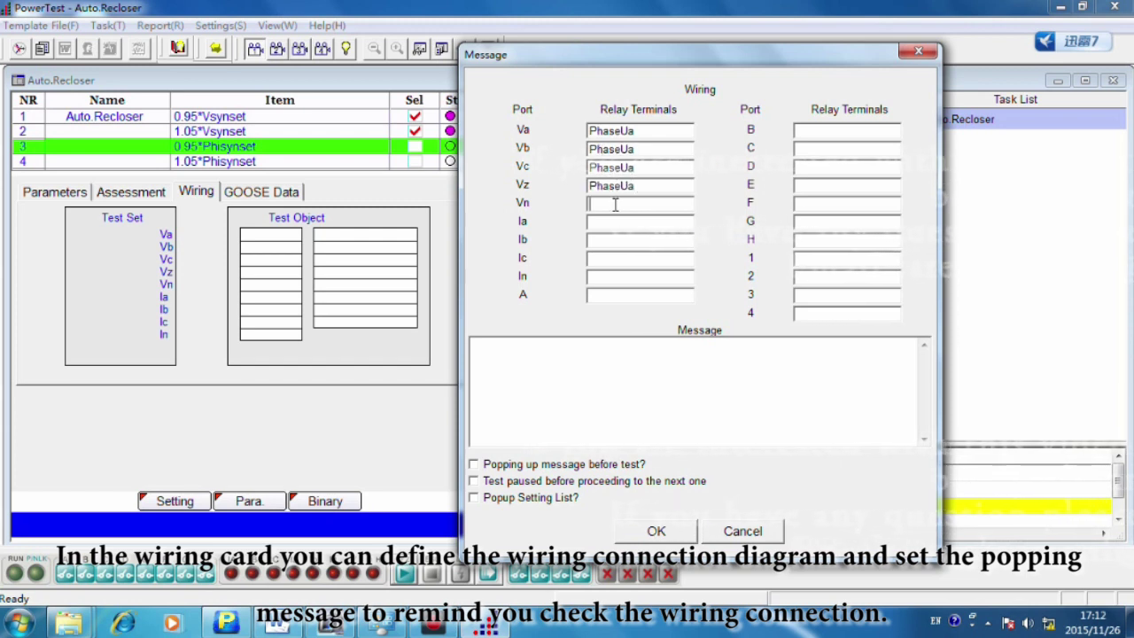
text(u)
text(Un)
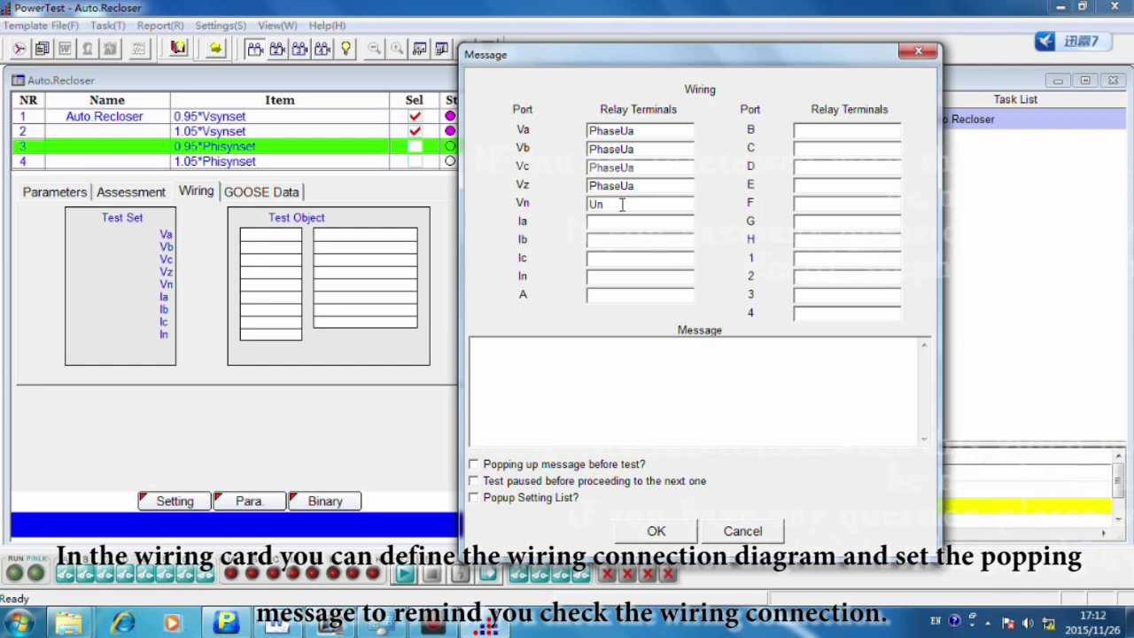
- Change the relay terminals of ports Vb, Vc and Vz to PhaseUb, PhaseUc and PhaseUz
click(636, 148)
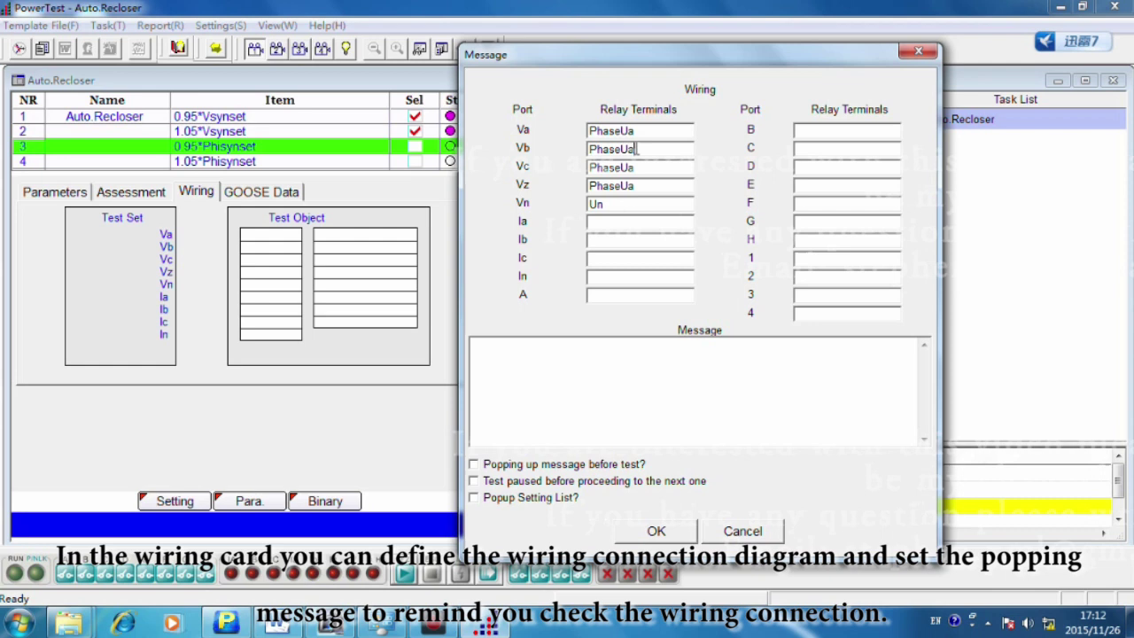
key(BackSpace)
text(b)
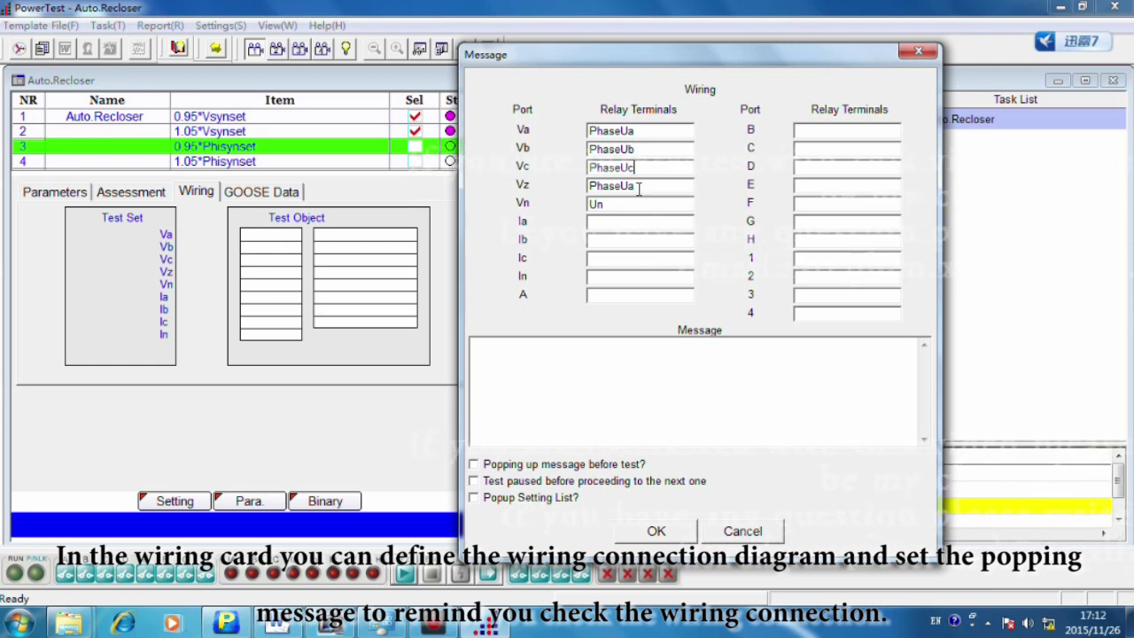
drag(636, 186, 629, 186)
text(z)
- Paste the PhaseUa terminal name into the current ports Ia, Ib and Ic
click(600, 221)
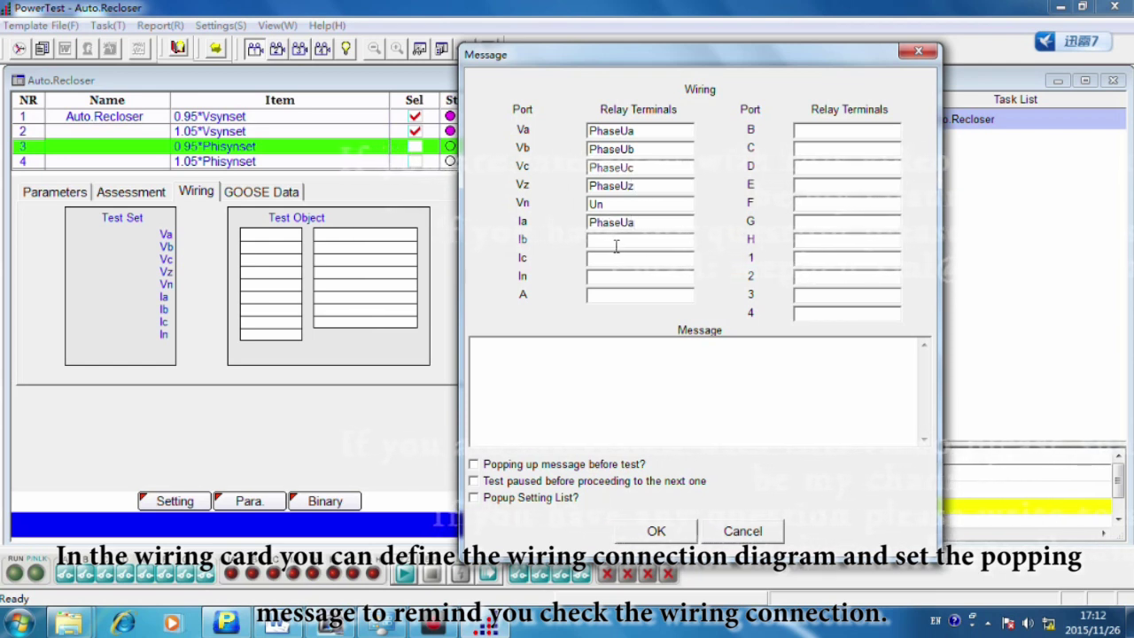
key(ctrl+v)
click(619, 259)
key(ctrl+v)
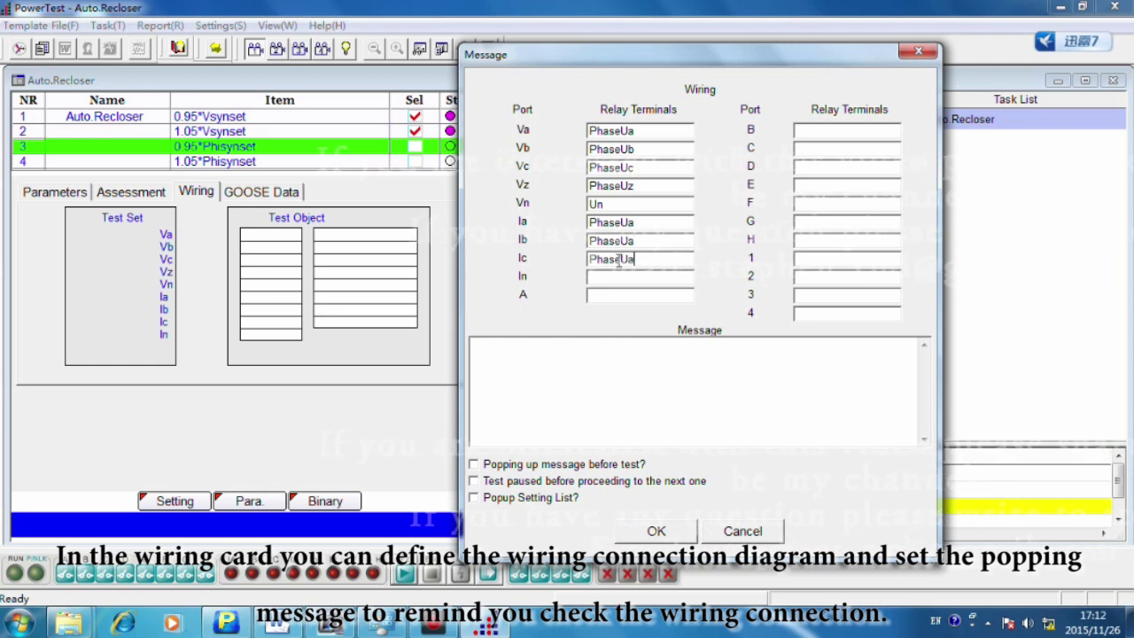
- Enter In as the relay terminal for port In and change those of Ia, Ib and Ic to PhaseIa, PhaseIb and PhaseIc
click(618, 280)
text(In)
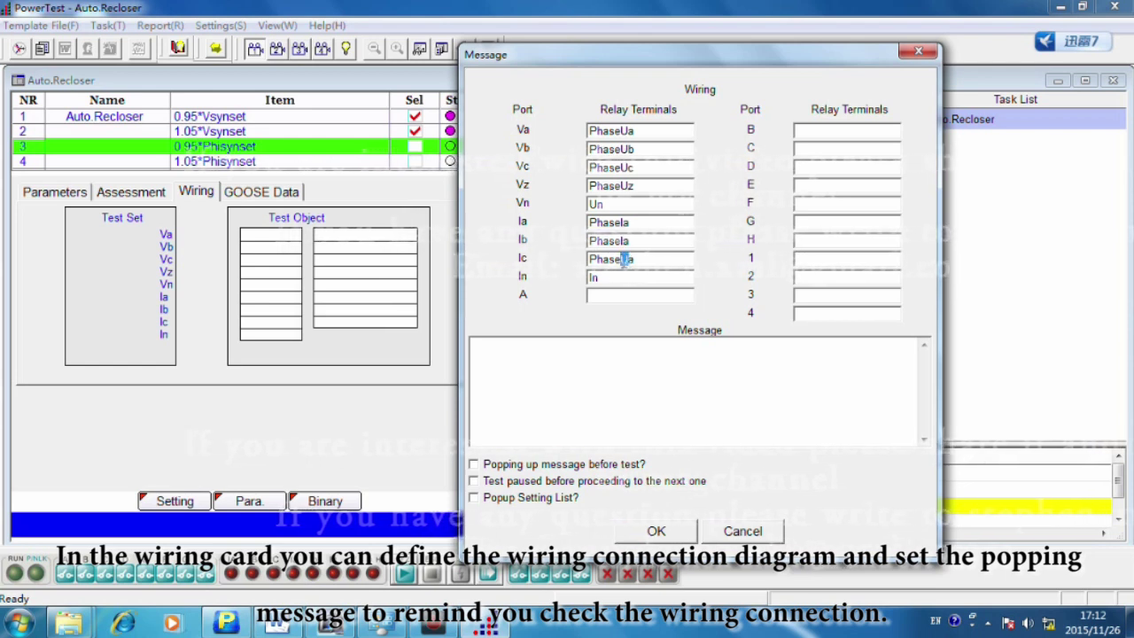
drag(630, 241, 626, 243)
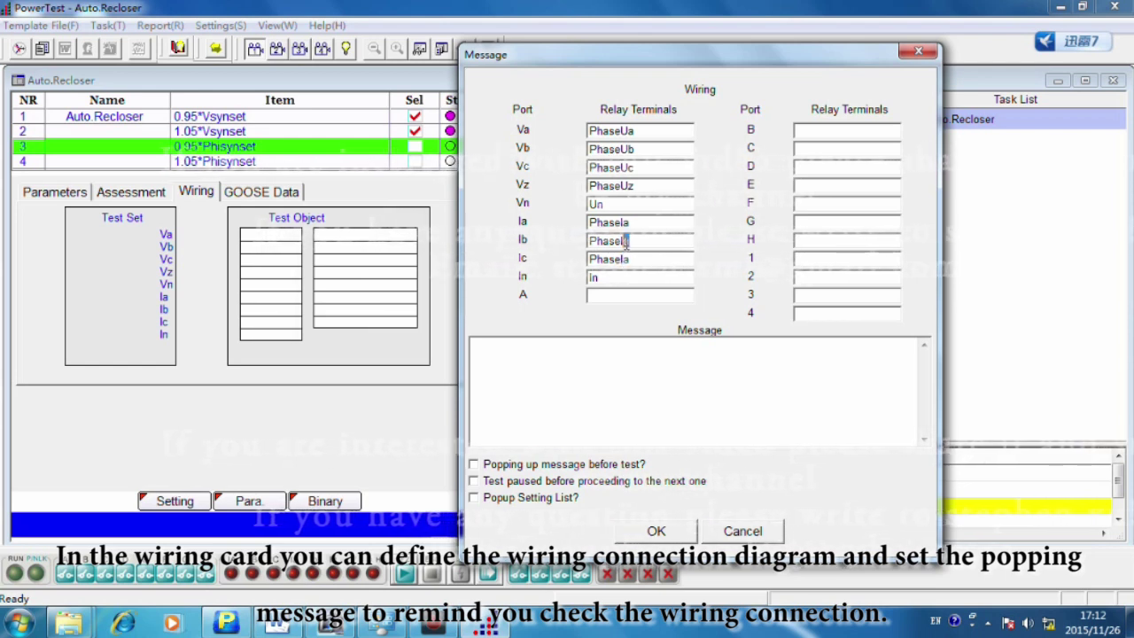
text(b)
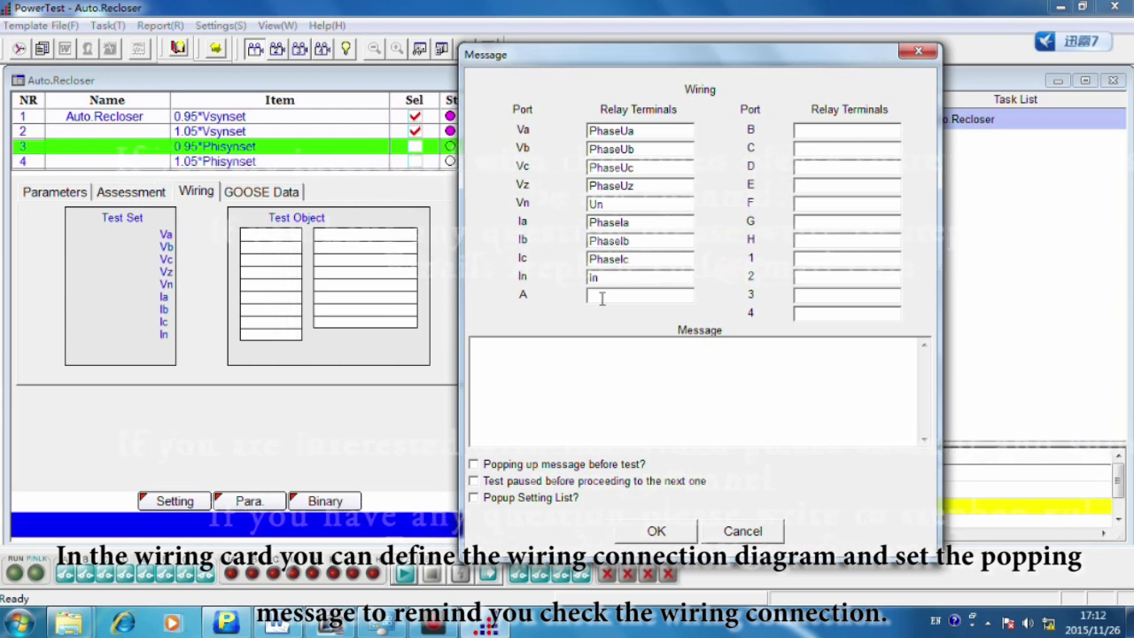
- Enter TripA as the relay terminal for port A and for ports B and C
text(Tria)
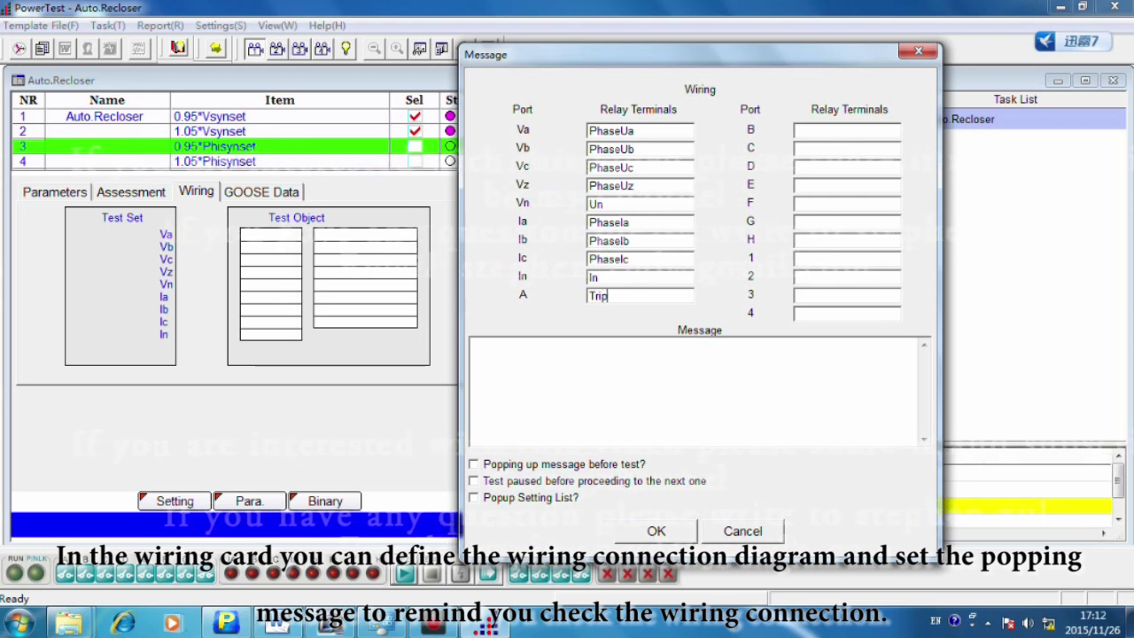
text(A)
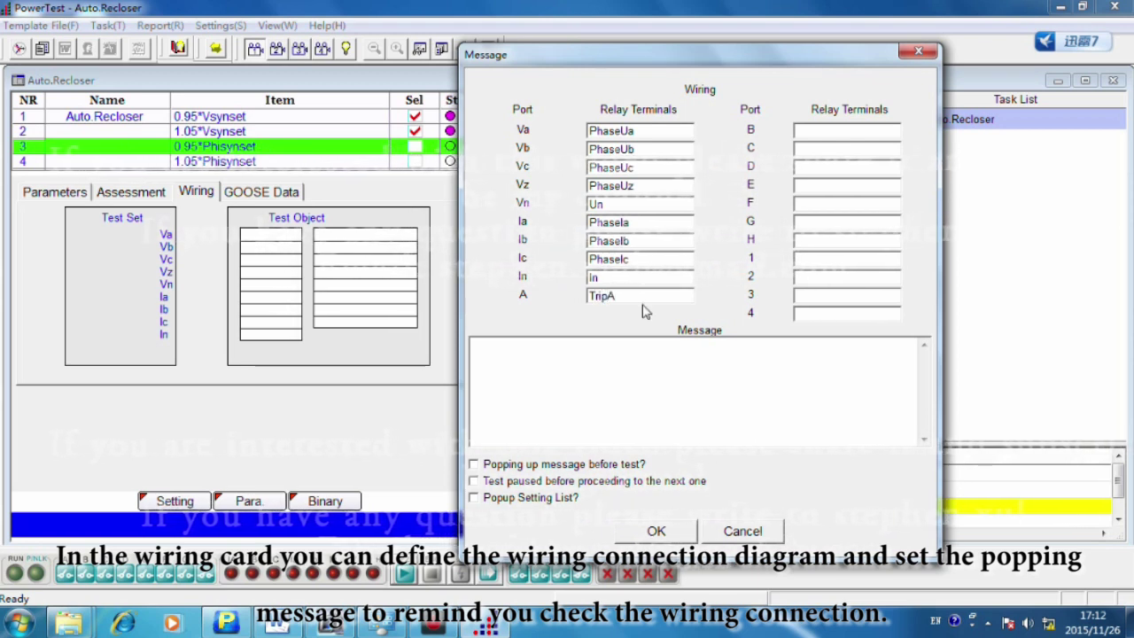
click(827, 130)
text(TripA)
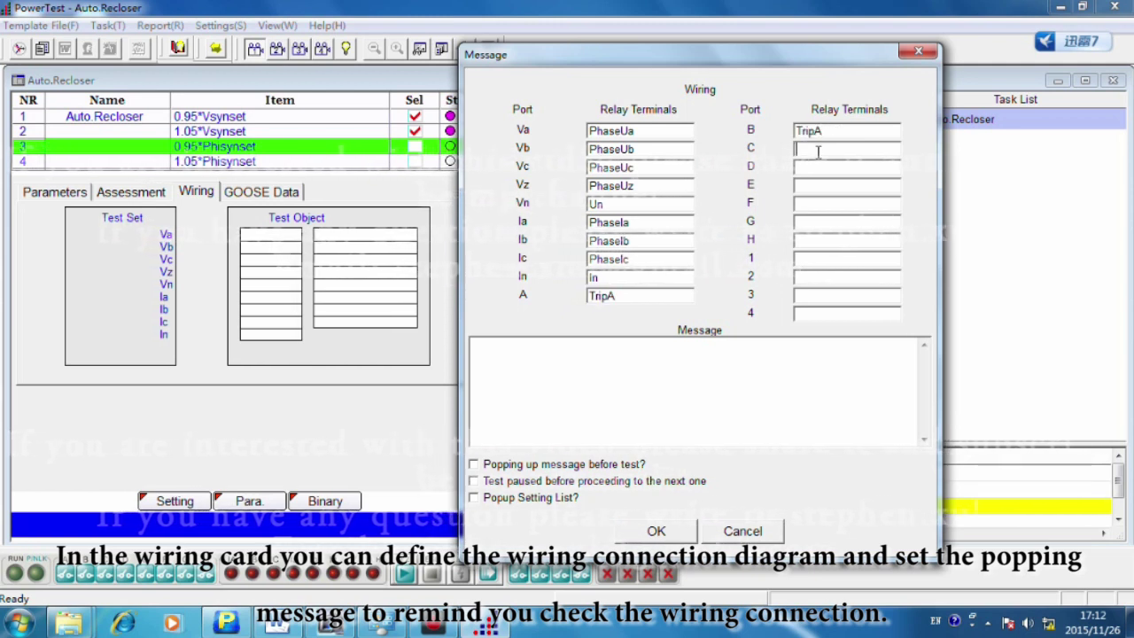
click(821, 164)
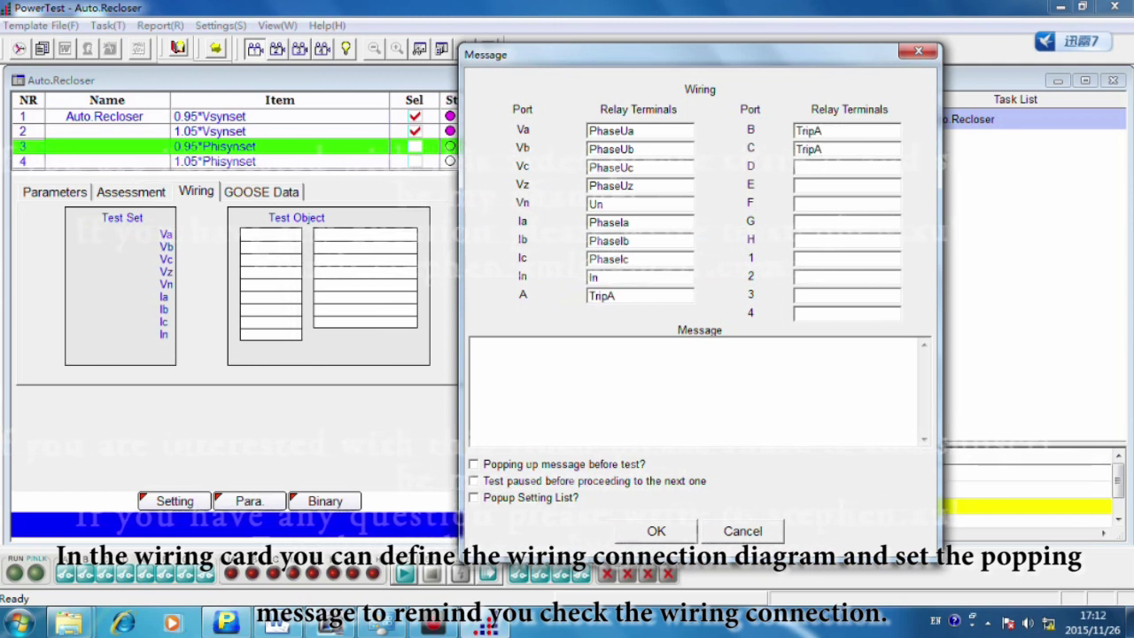
- Enter Reclose for port D and change the relay terminals of ports B and C to TripB and TripC
text(Rec)
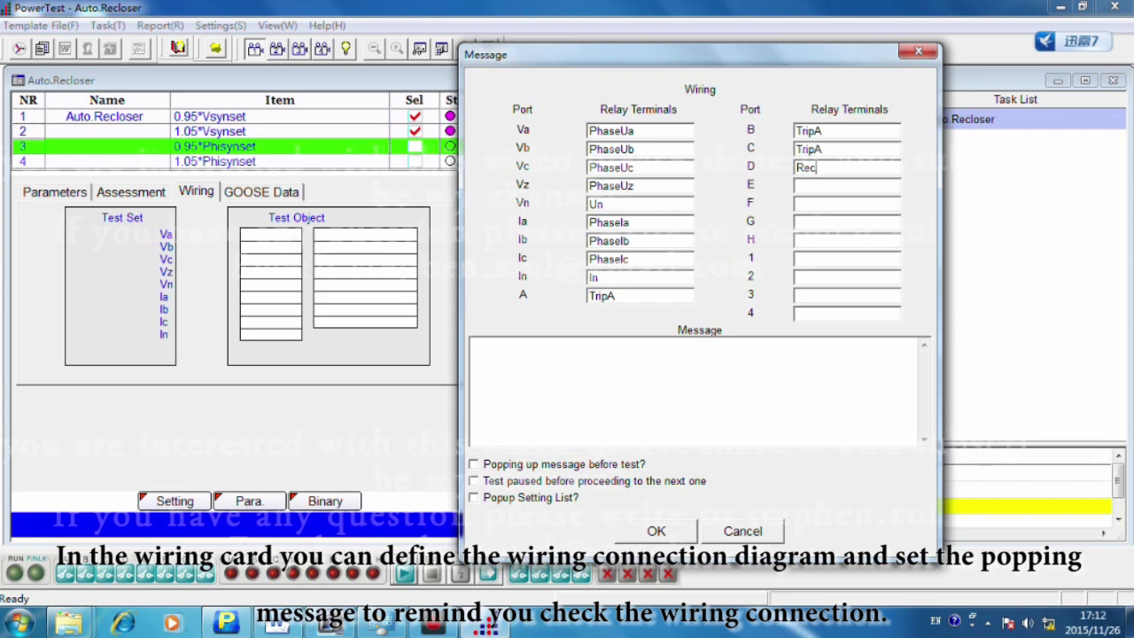
text(lose)
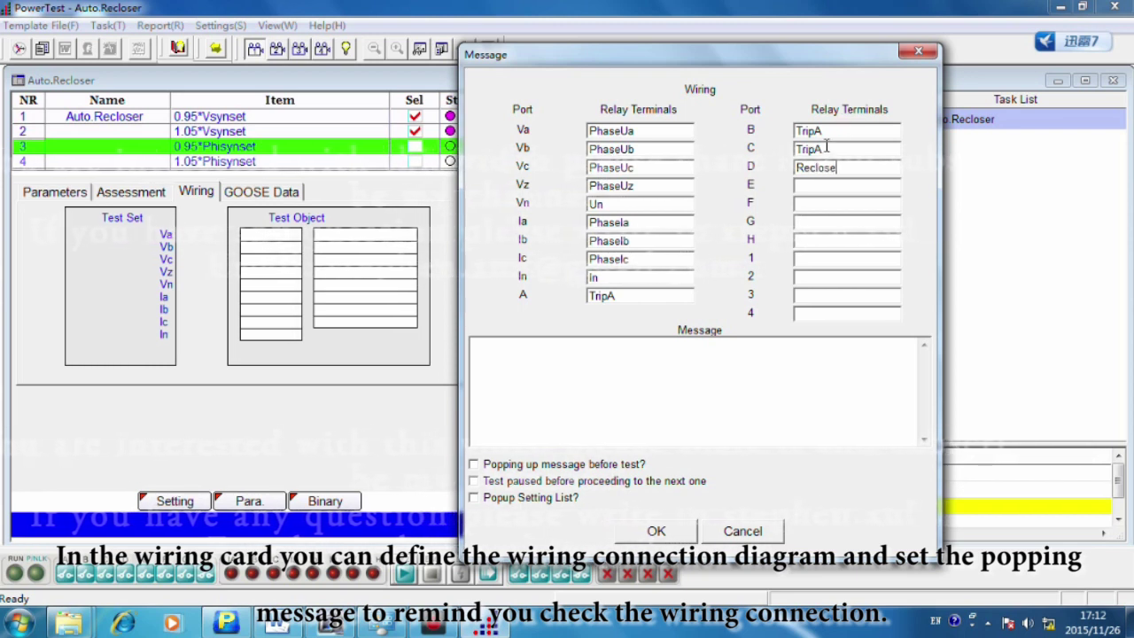
drag(825, 131, 818, 131)
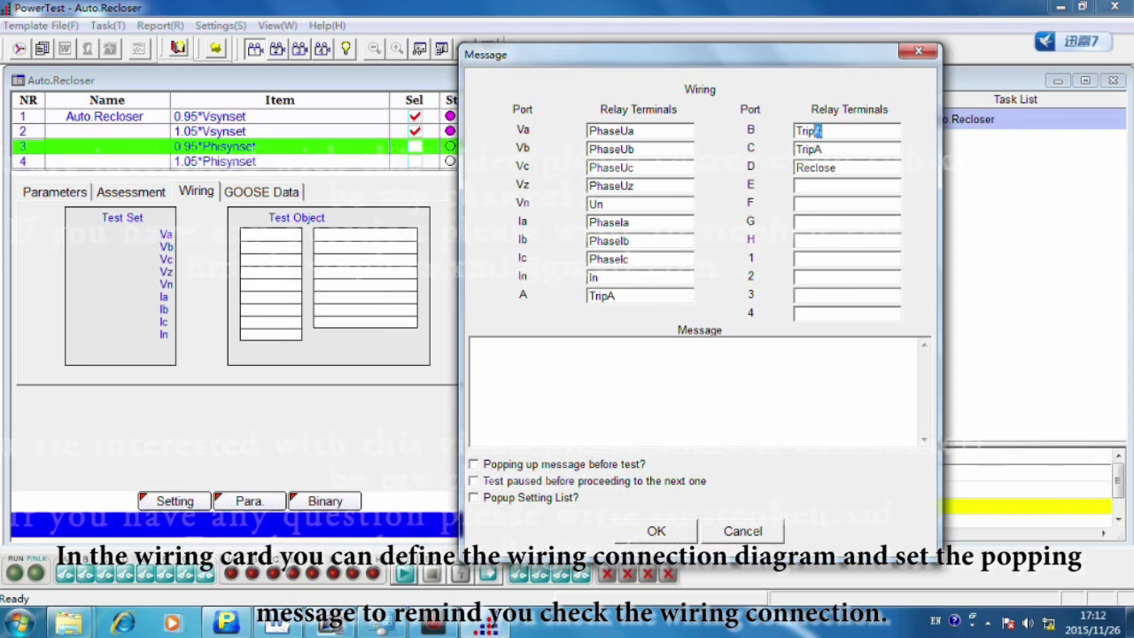
text(B)
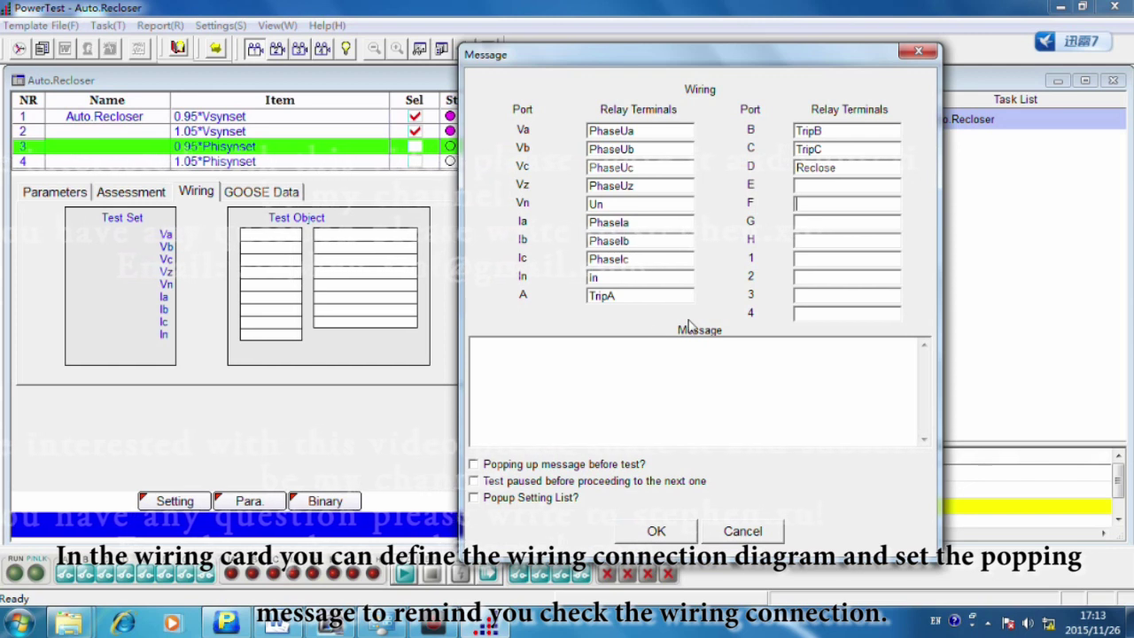
- Enter the reminder message "Check wiring connection", enable its popup before the test and accept the wiring settings
click(499, 353)
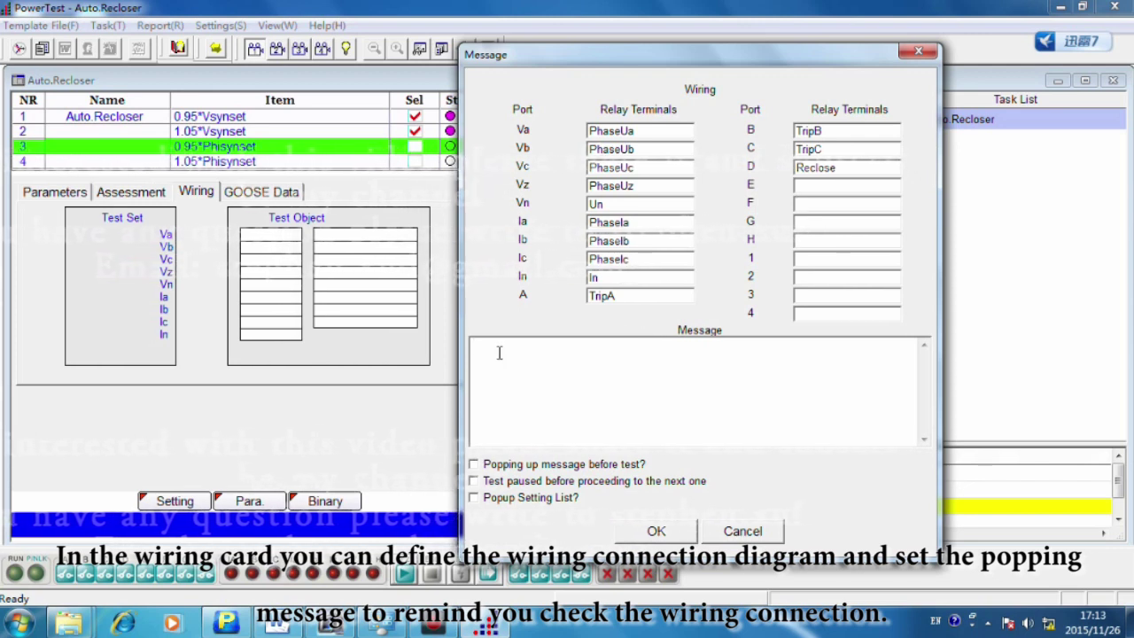
text(Check)
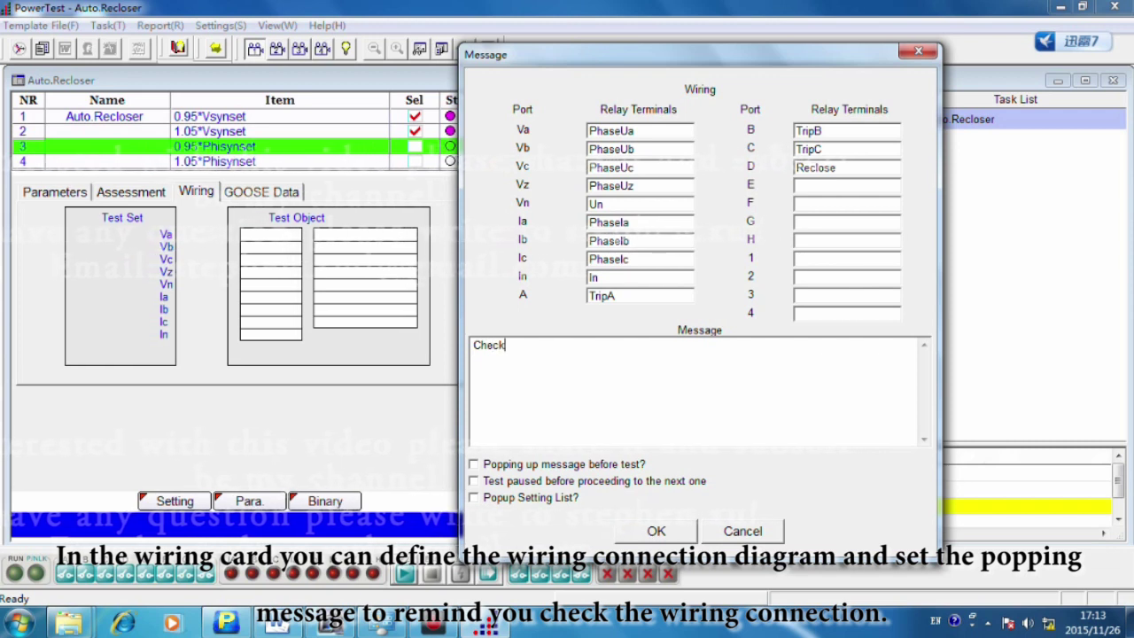
text( w)
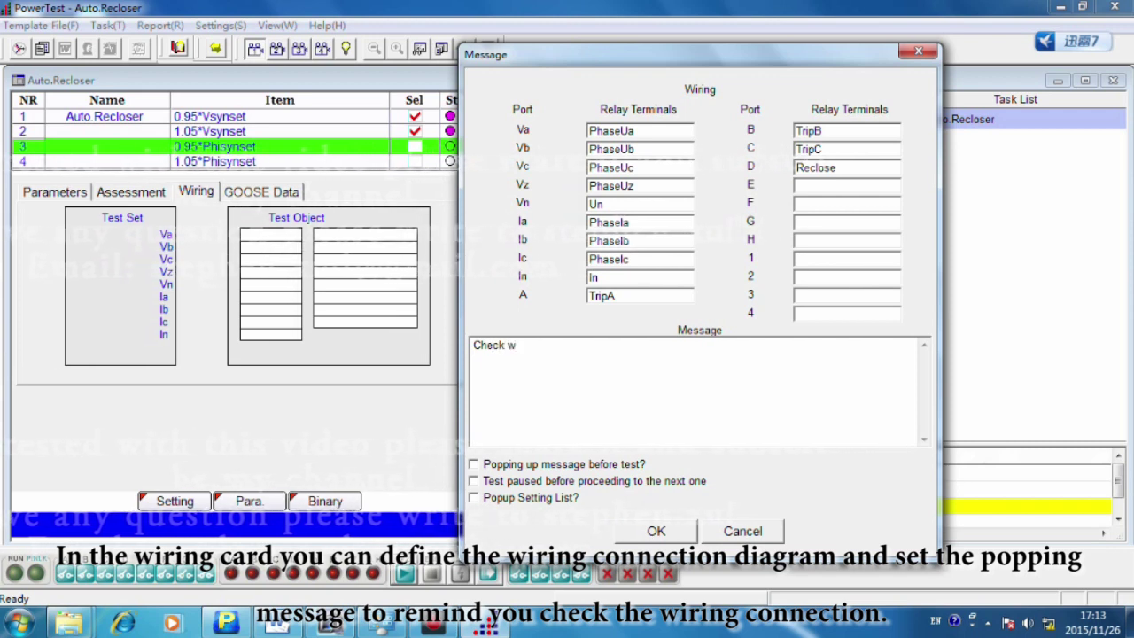
text(iring)
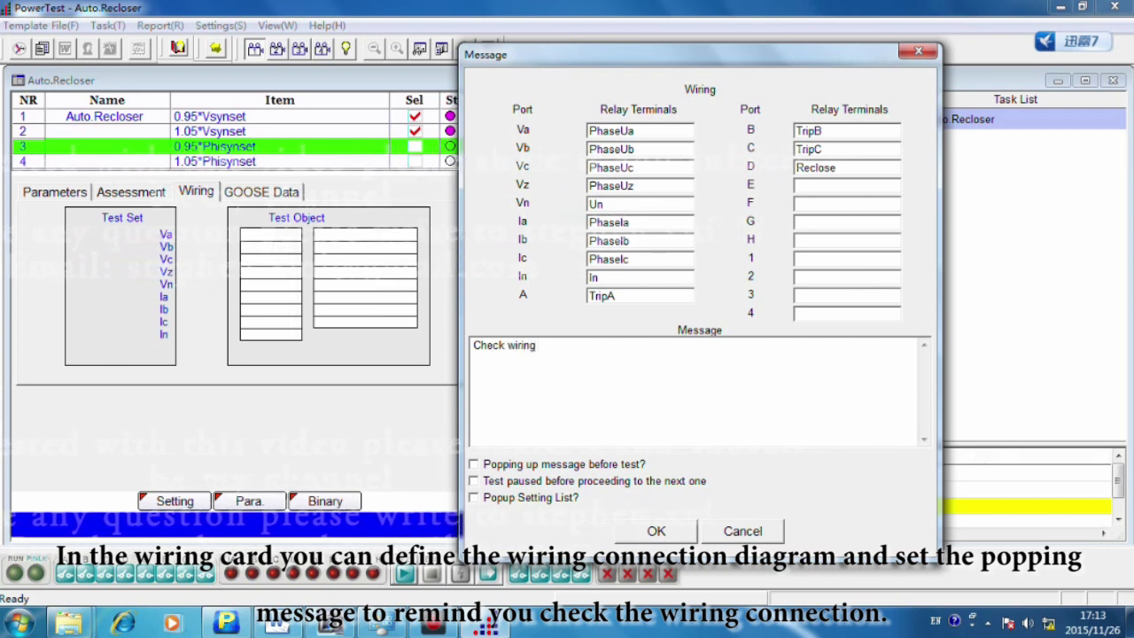
text( connect)
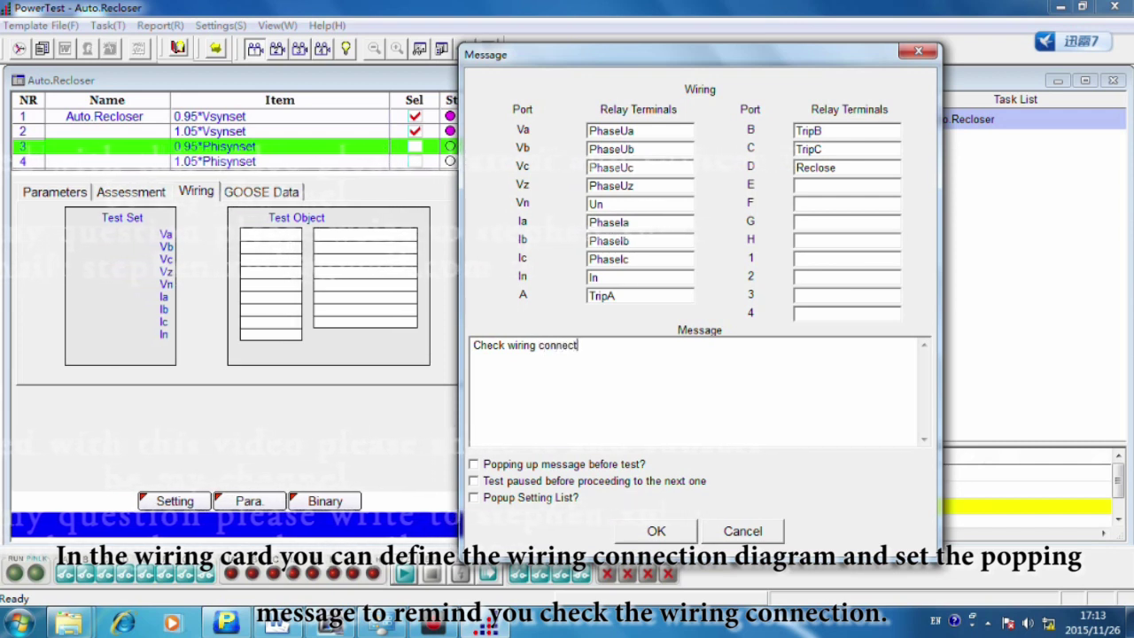
text(ion)
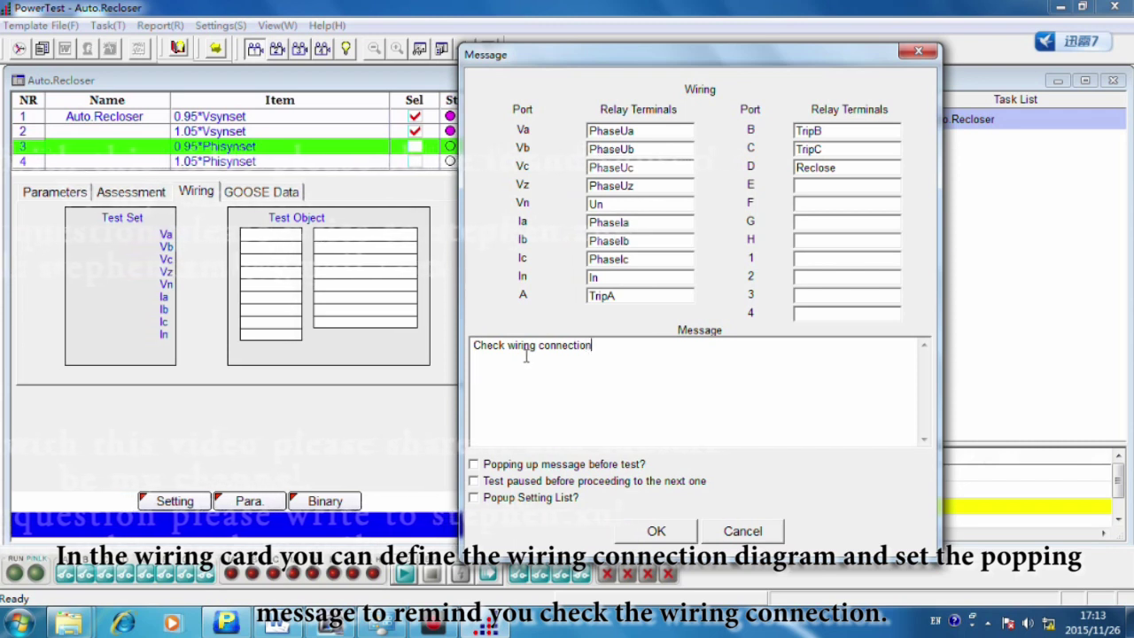
click(474, 465)
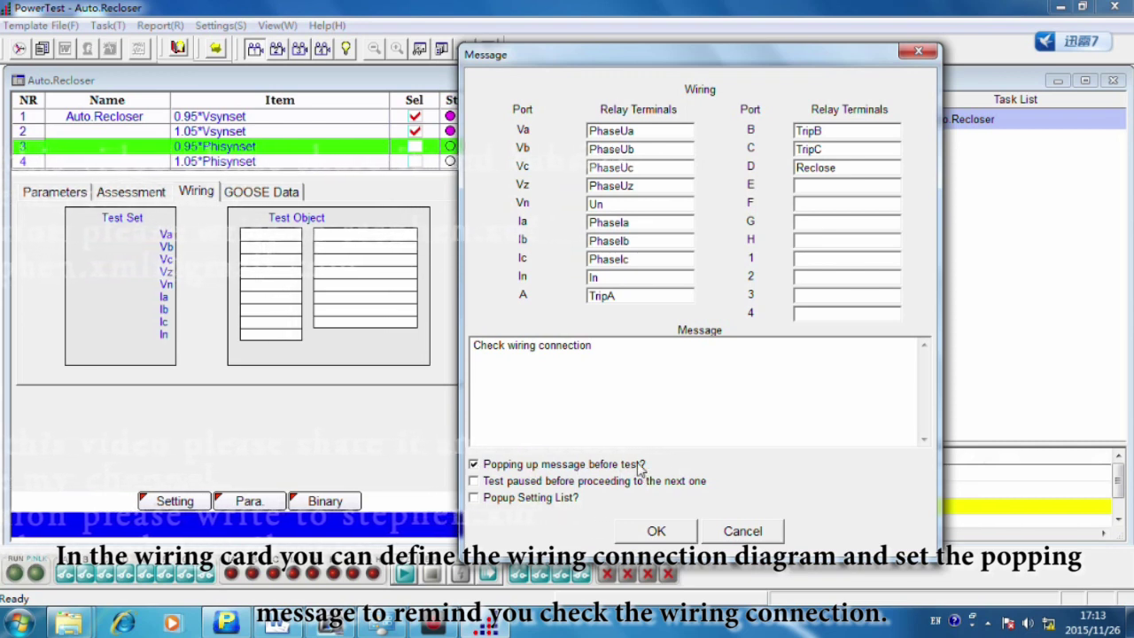
click(657, 532)
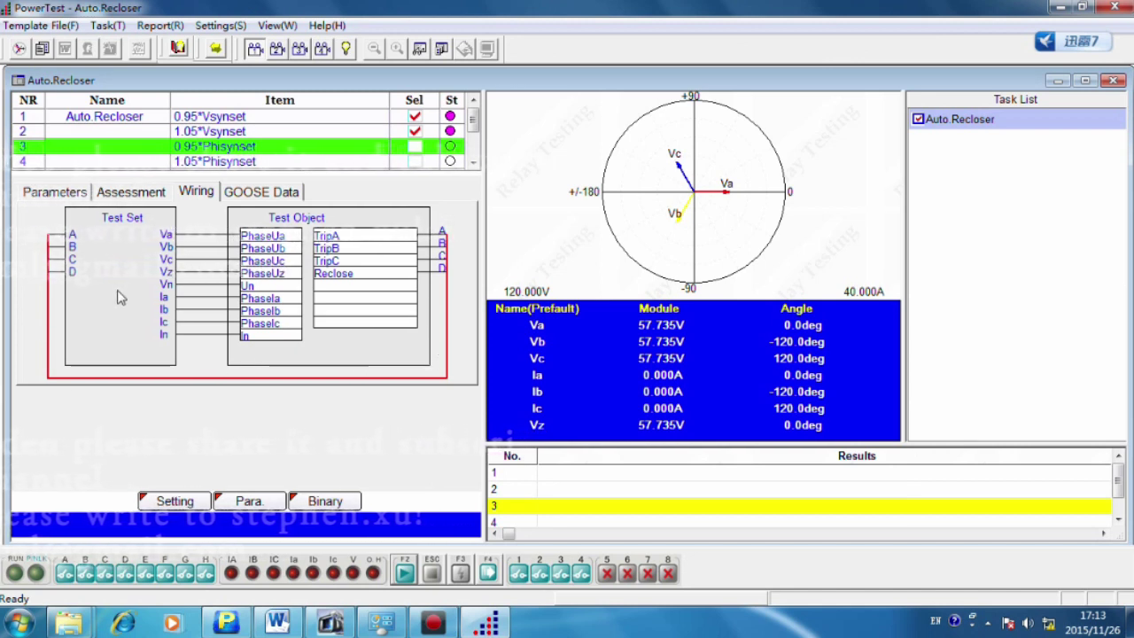
- Look at the GOOSE data settings, return to the fault parameters and run the selected auto-recloser test items
click(267, 193)
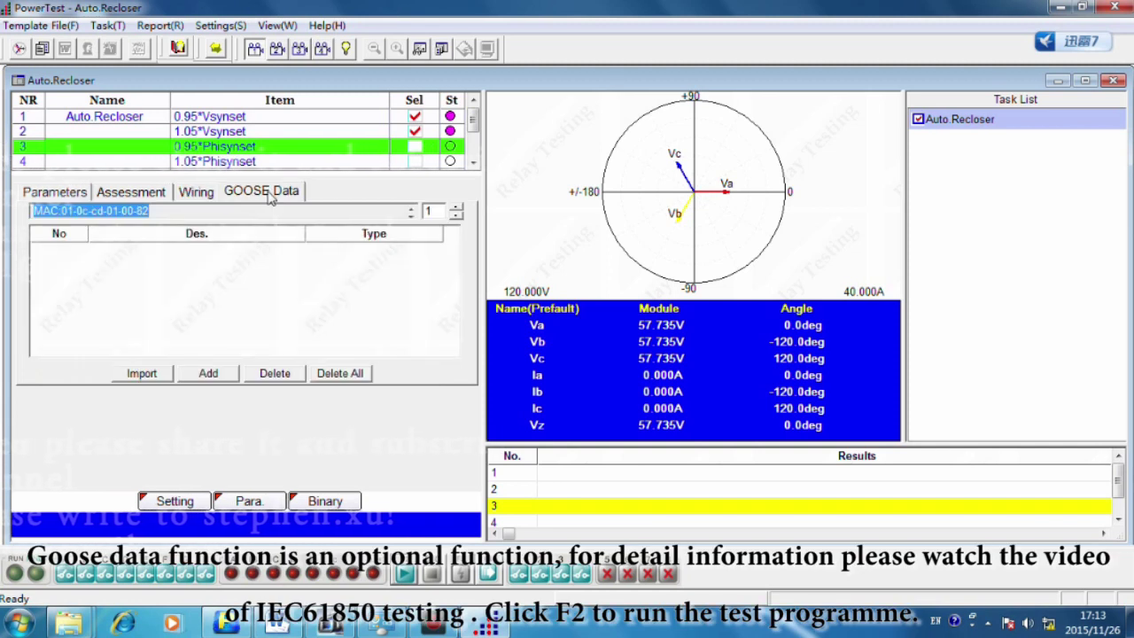
click(51, 193)
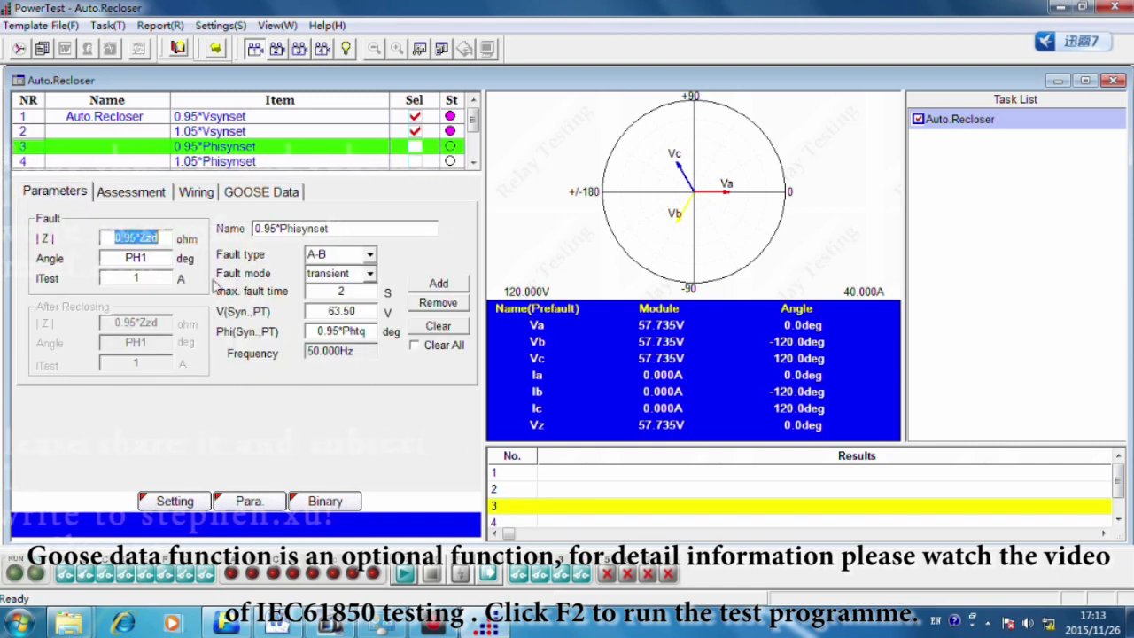
click(406, 574)
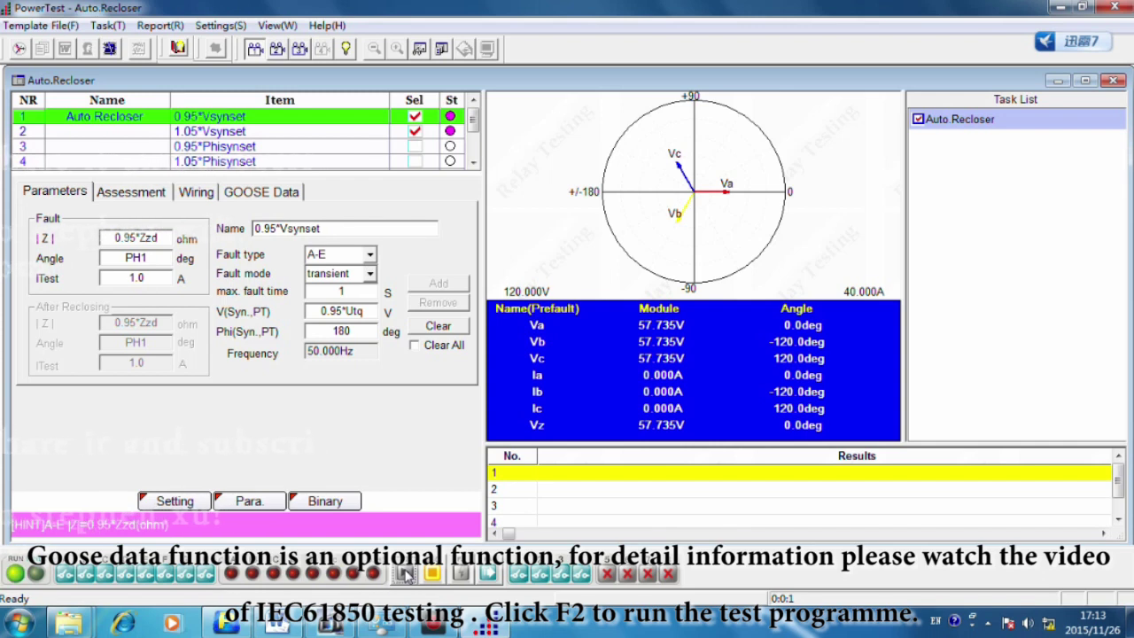
click(405, 573)
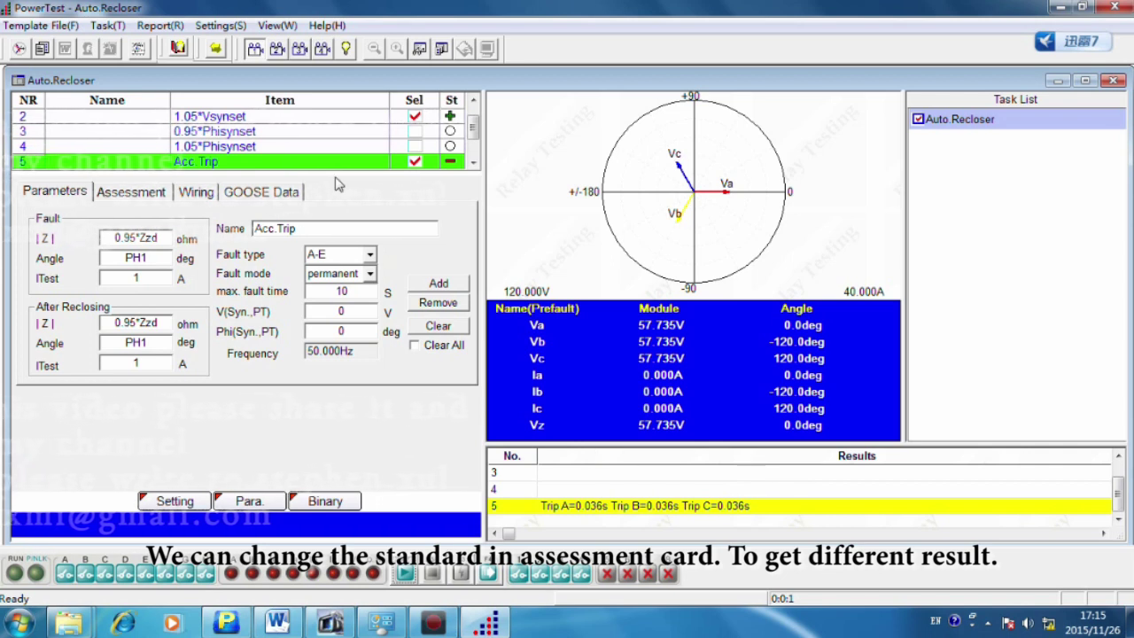
- Enable the upper time limits Ta<, Tb<, Tc< and Tr< in the assessment of the Acc.Trip item
click(160, 194)
click(62, 235)
click(61, 255)
click(61, 274)
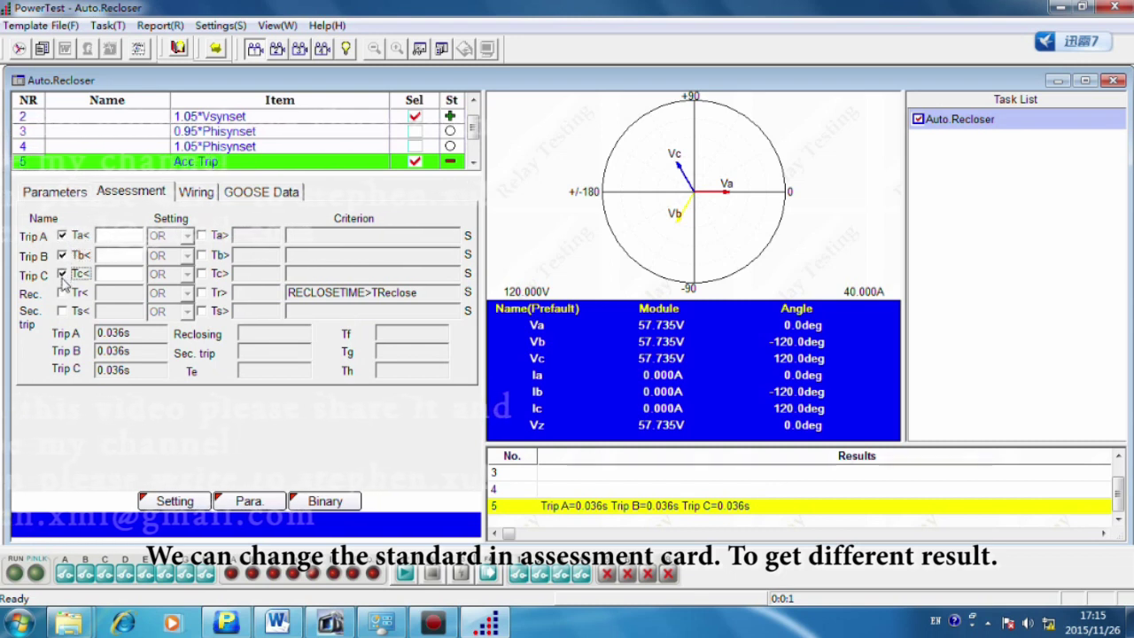
click(61, 293)
- Set the Ta<, Tb<, Tc< and Tr< limits of the Acc.Trip item to 0.1 s
click(115, 235)
text(0.1)
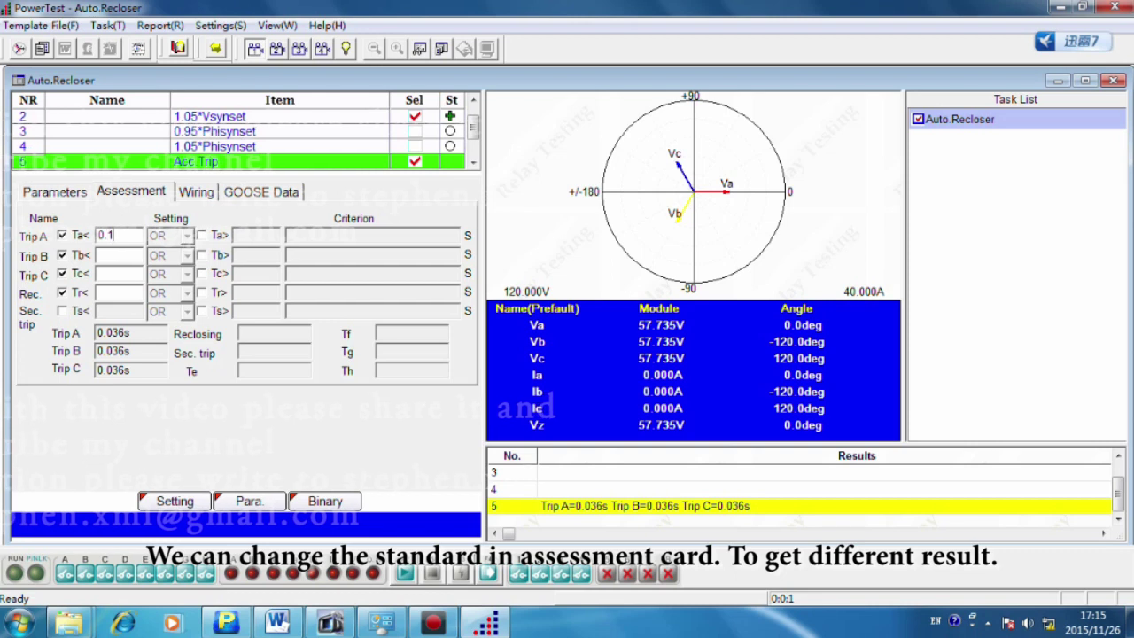
text(0.1)
click(121, 273)
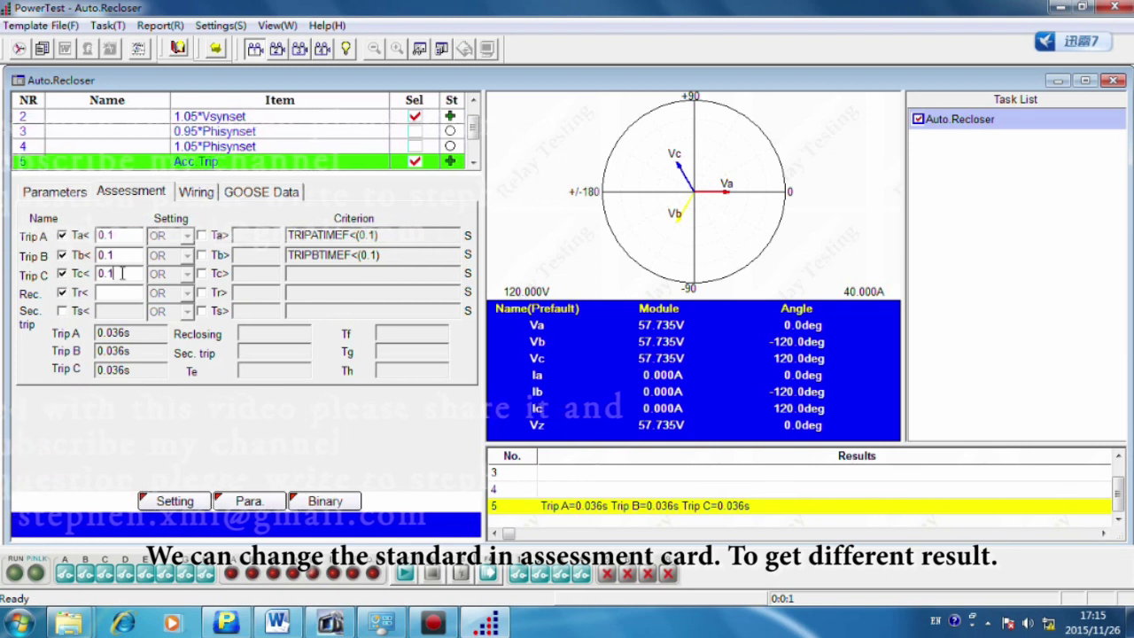
text(0.1)
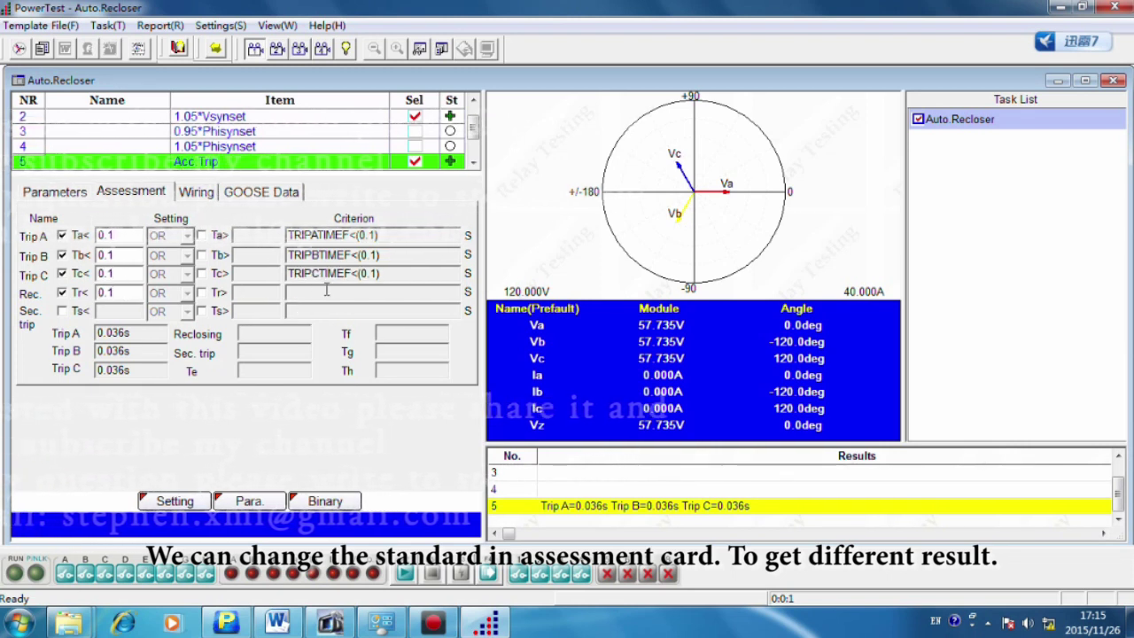
drag(288, 293, 326, 293)
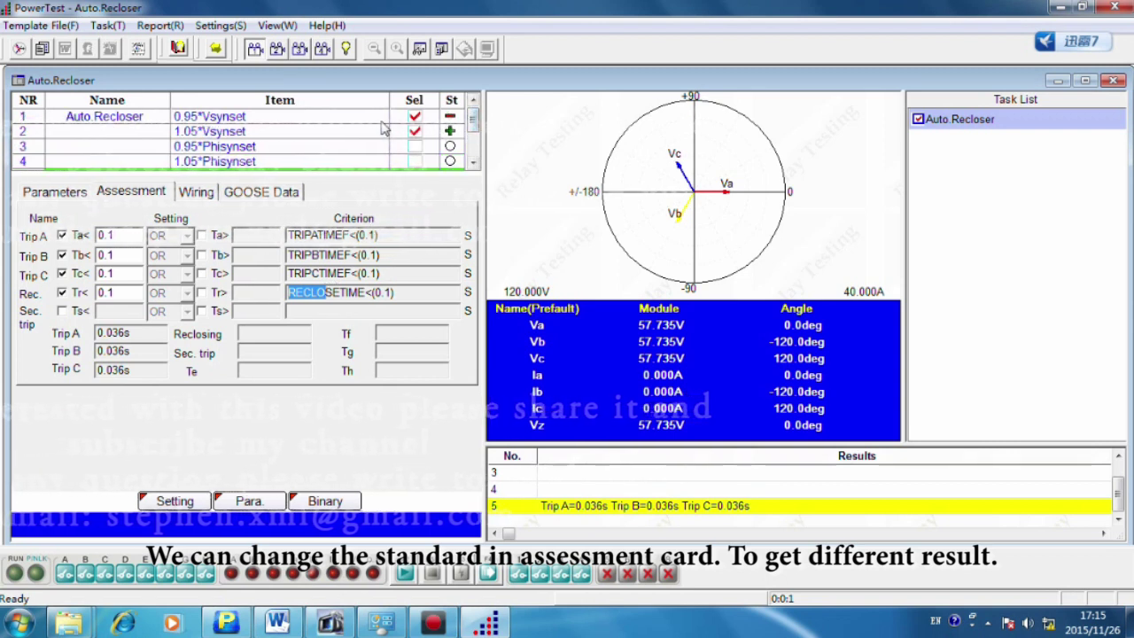
- Enable the Ta< and Tb< limits of the 0.95*Vsynset item and set both to 0.1 s
click(382, 123)
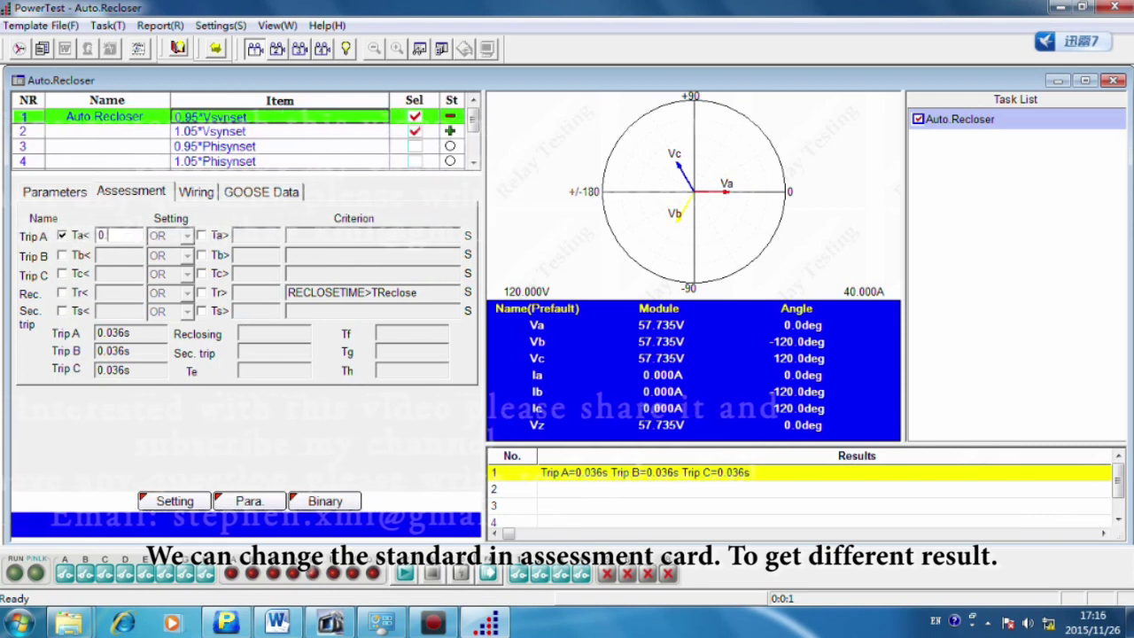
click(63, 256)
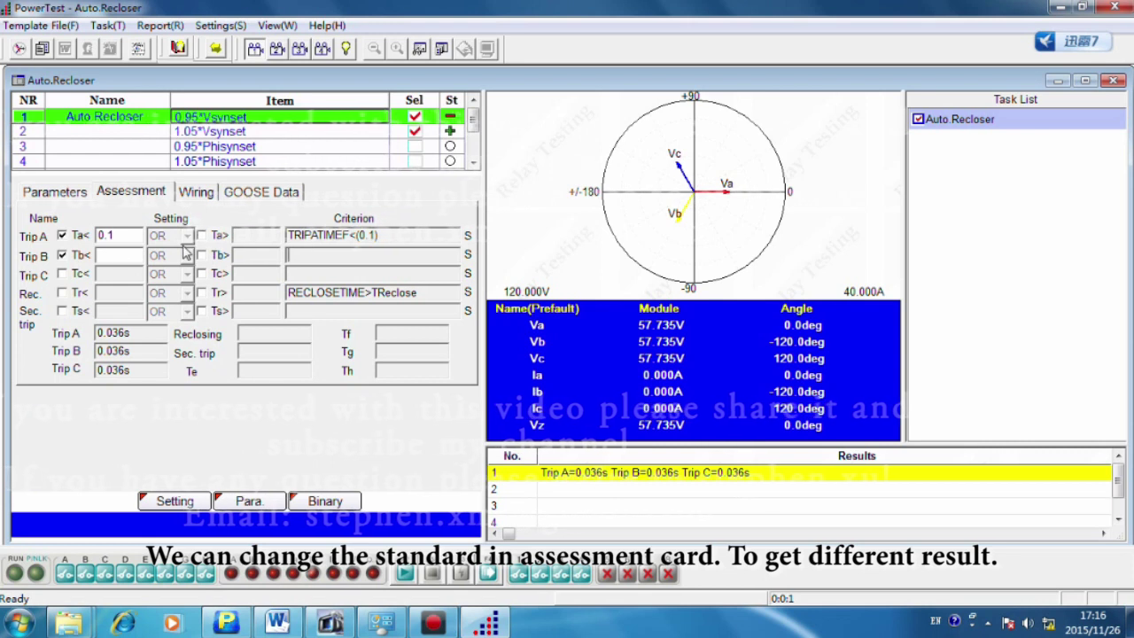
click(108, 255)
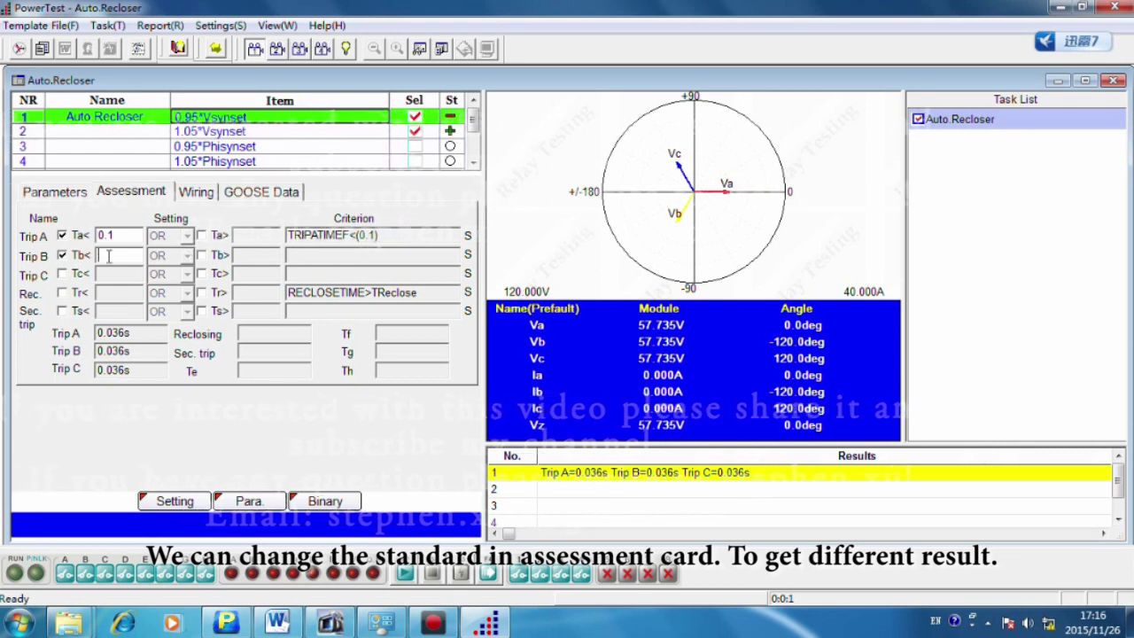
text(0.1)
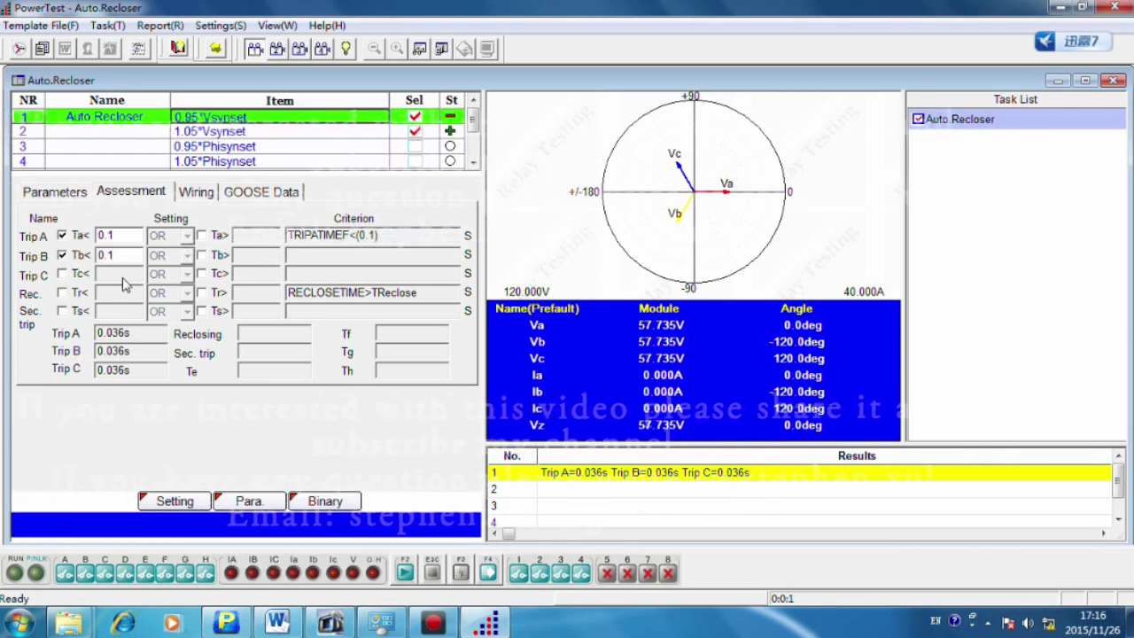
- Enable the item's Tc< and Tr< limits at 0.1 s each and show its wiring diagram
click(63, 274)
click(112, 274)
text(0.1)
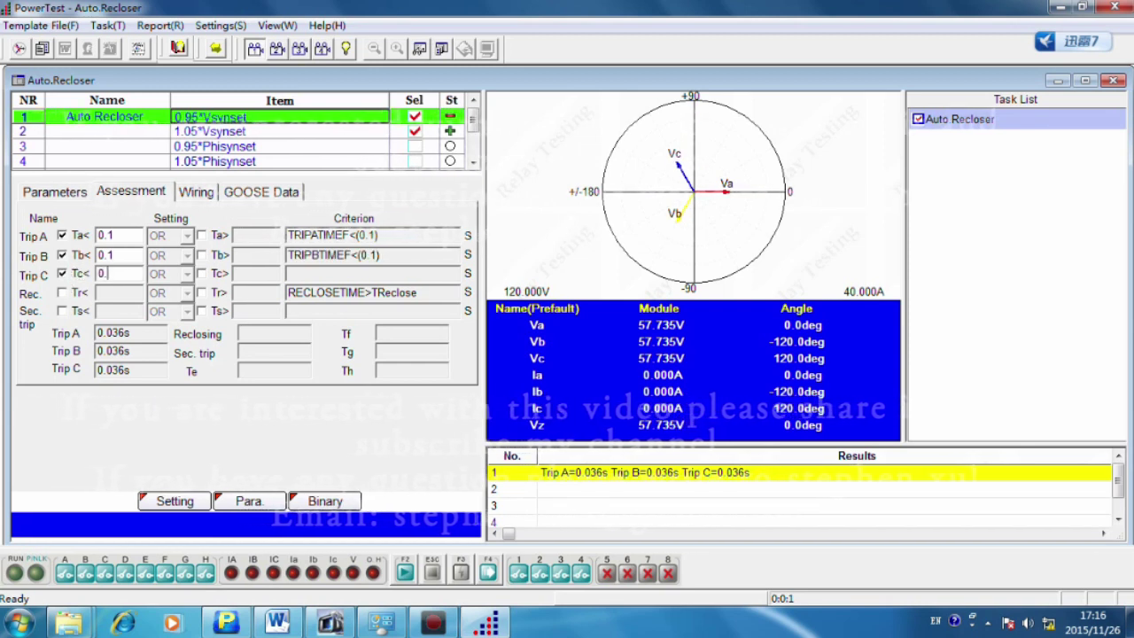
click(63, 295)
click(129, 290)
text(0.1)
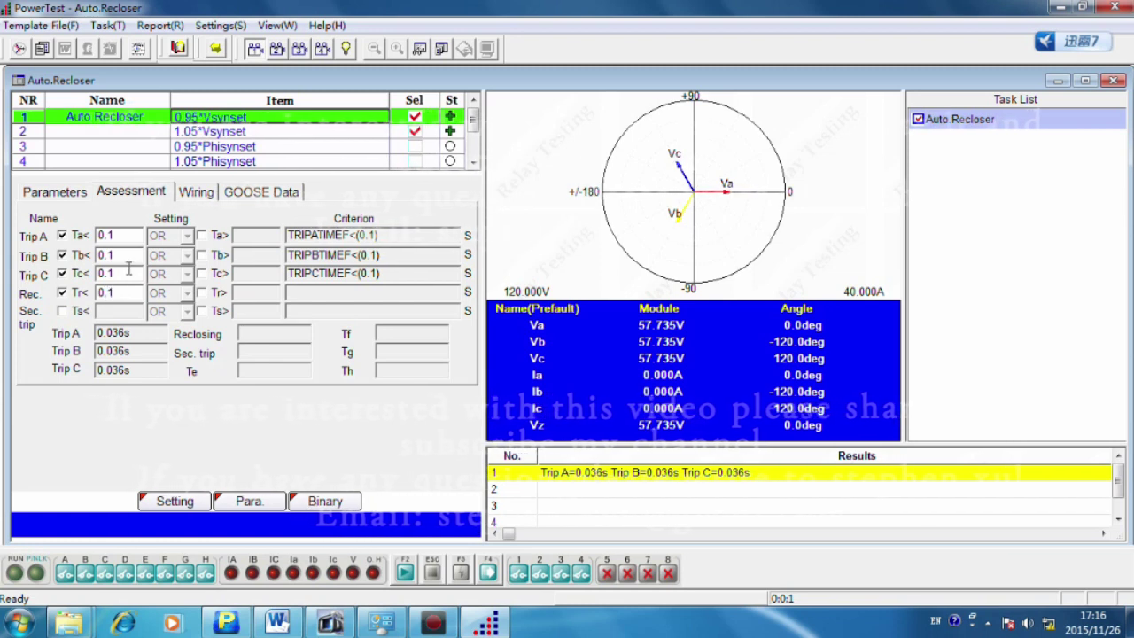
click(199, 193)
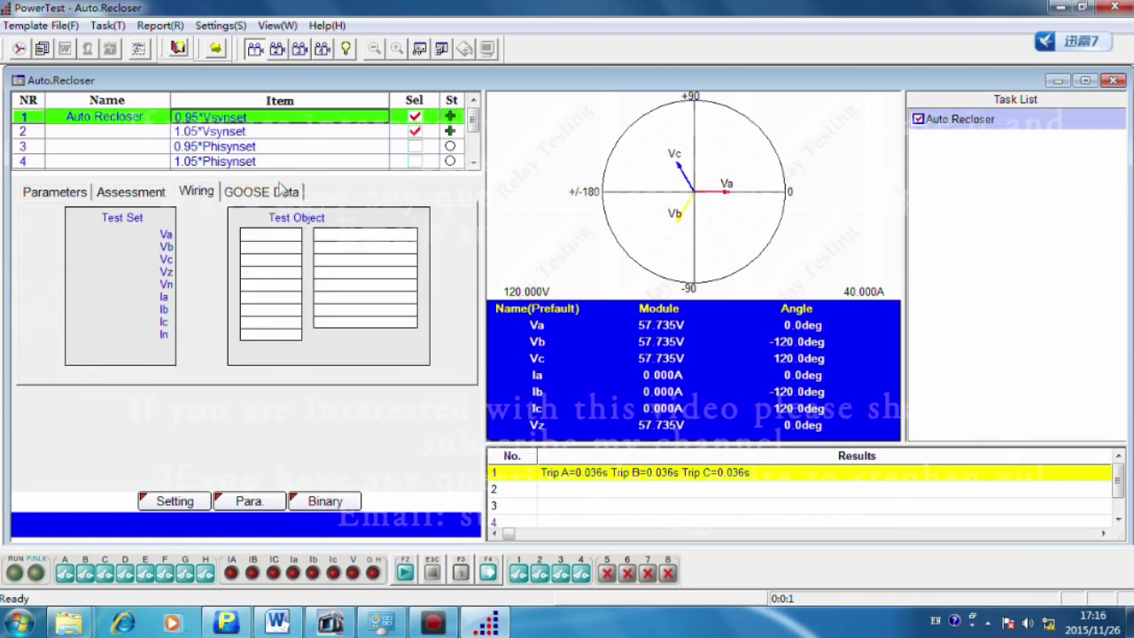
- Show the fault parameters of the 0.95*Vsynset item and check the test item list down to Acc.Trip
click(53, 192)
scroll(473, 124, down, 4)
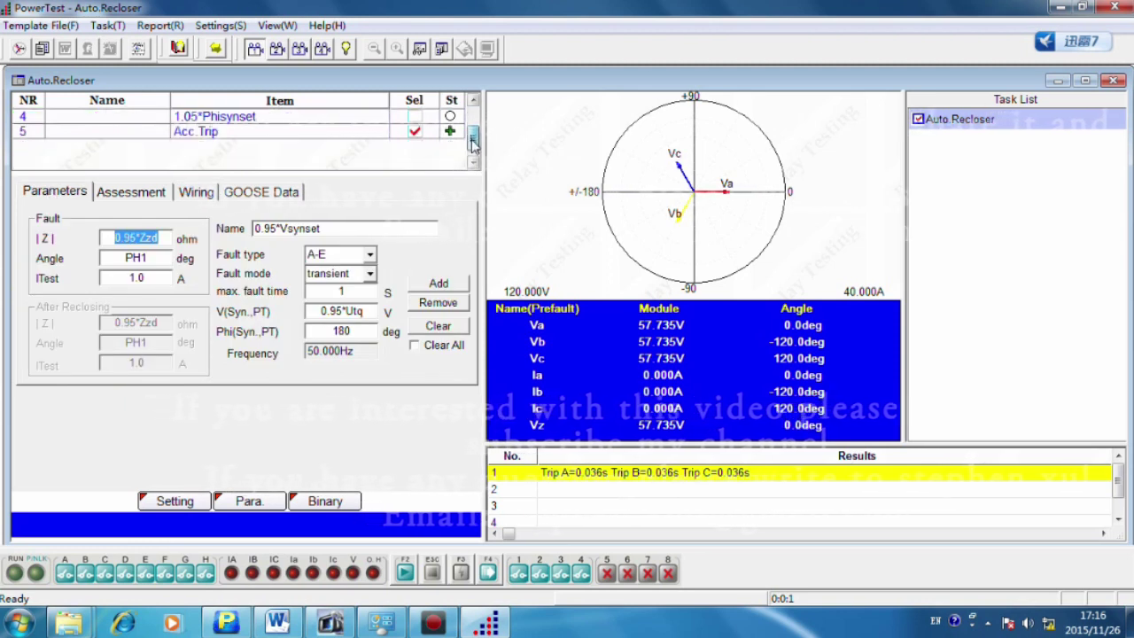
scroll(475, 125, up, 4)
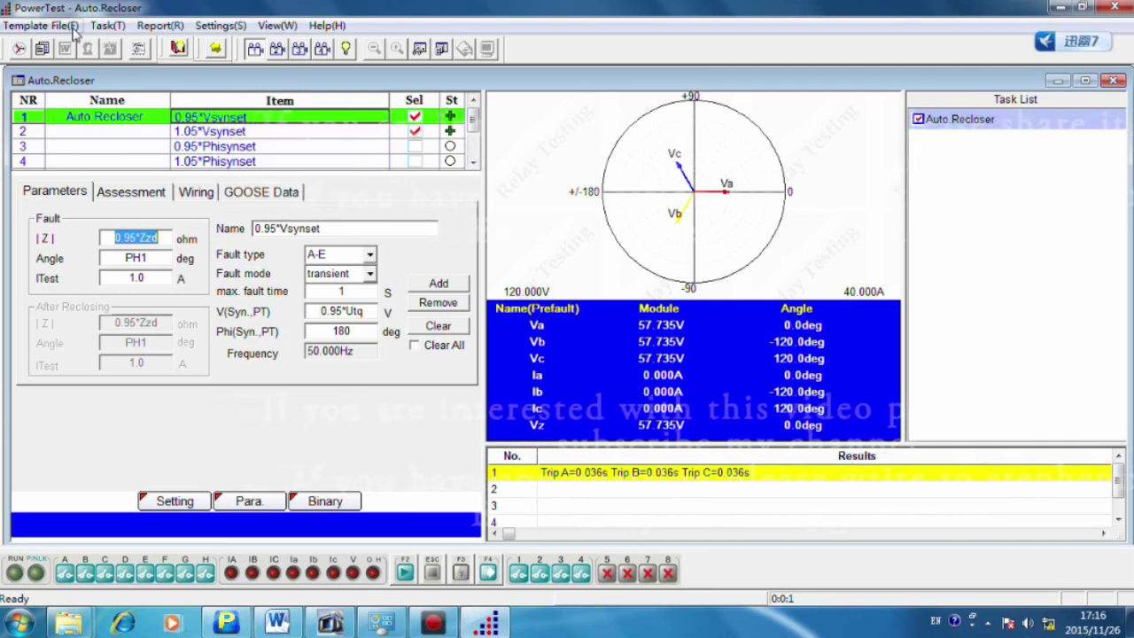
- Start saving the test report and choose the desktop's Template folder as its location
click(160, 25)
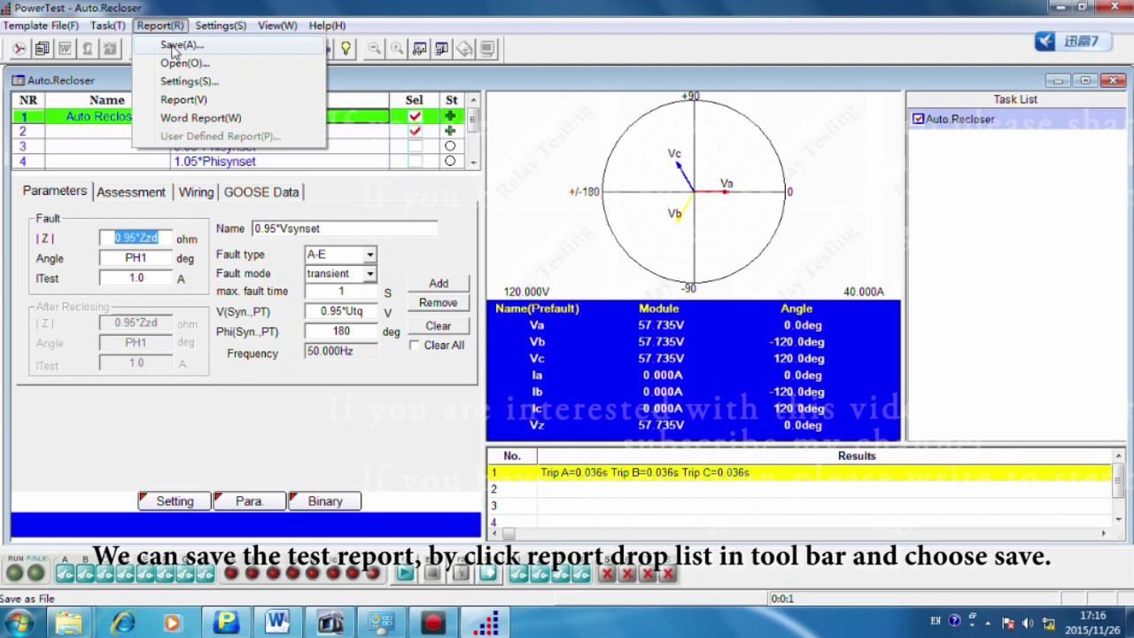
click(175, 46)
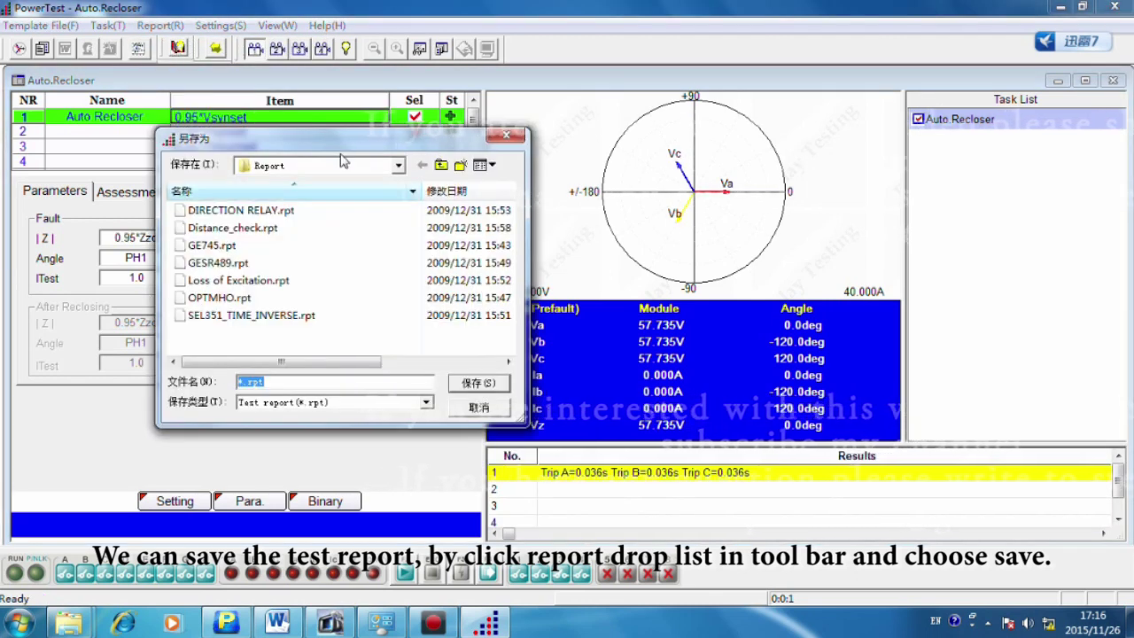
click(399, 165)
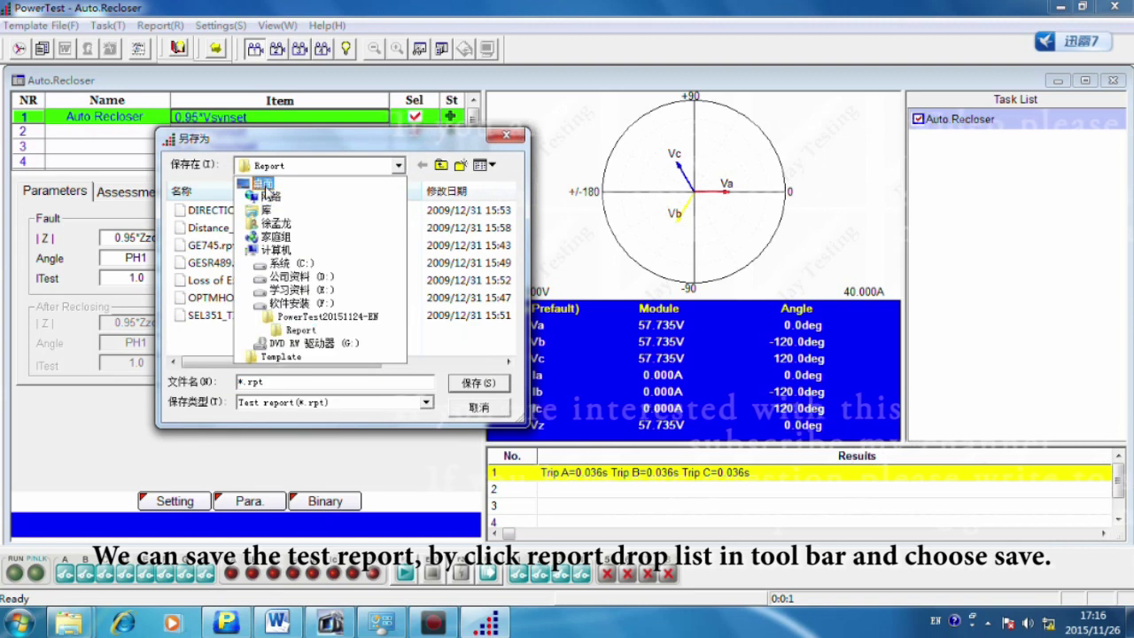
click(262, 184)
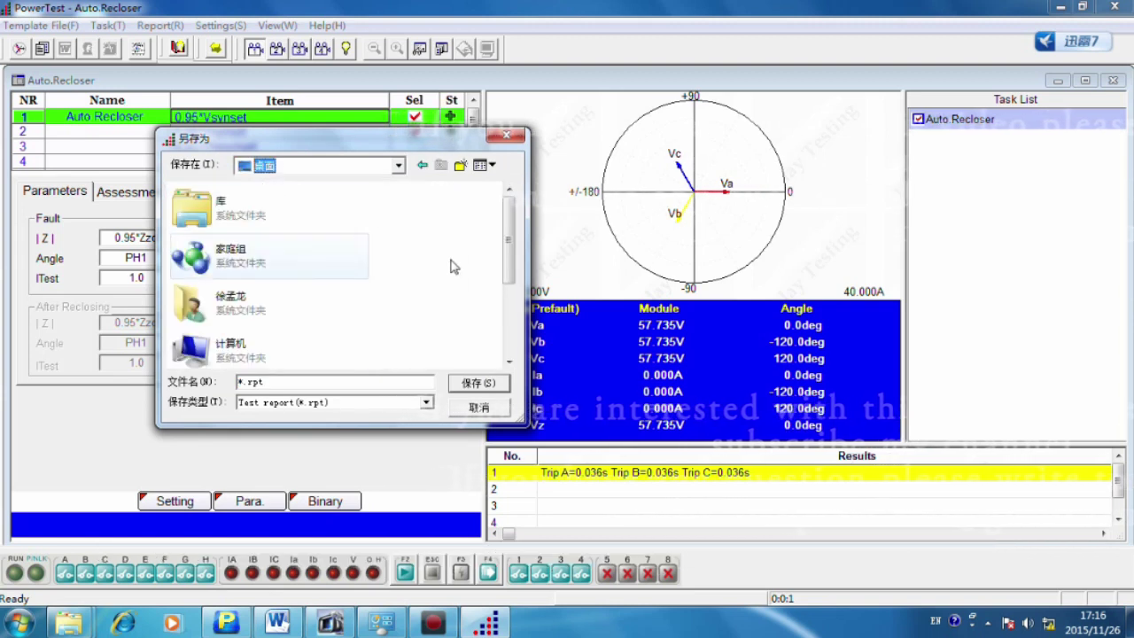
scroll(512, 268, down, 1)
scroll(512, 268, down, 3)
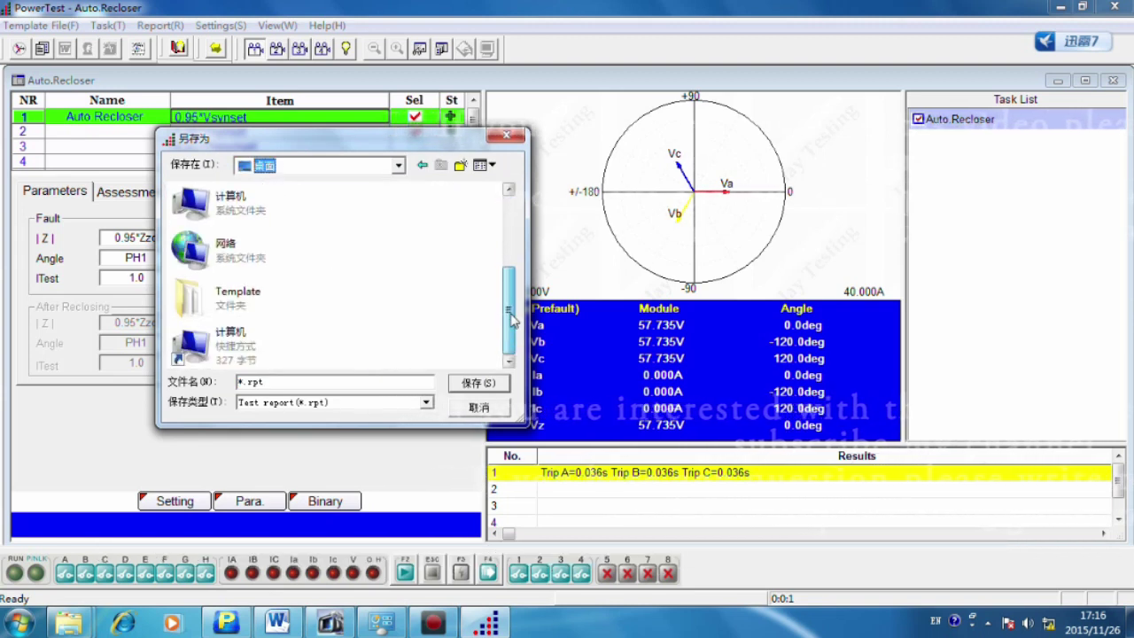
double_click(228, 306)
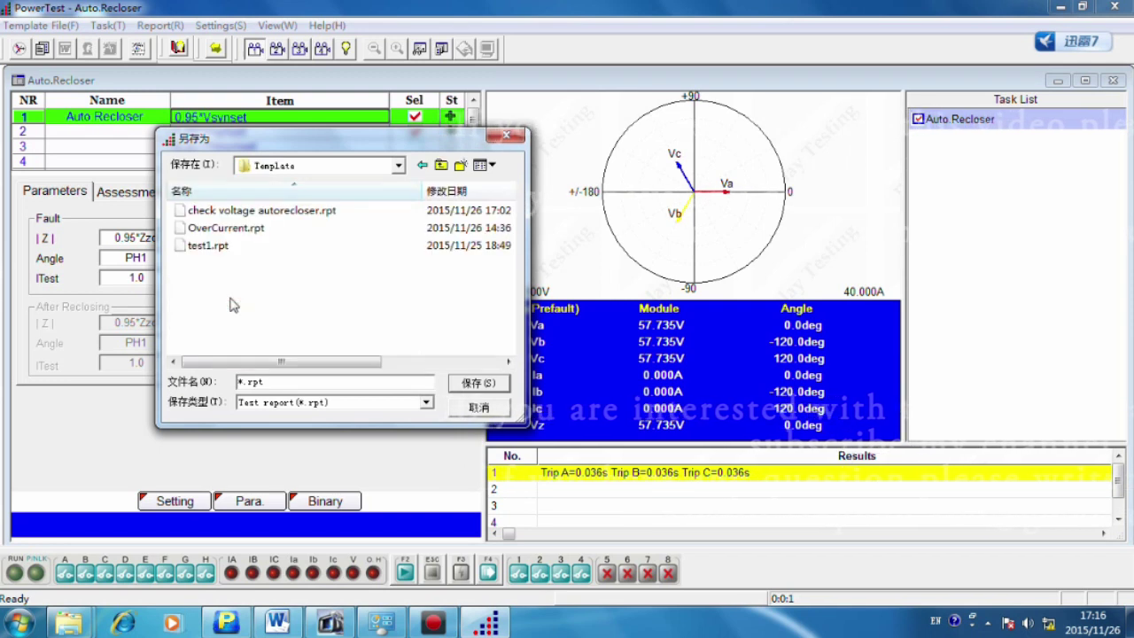
- Name the test report auto reclose.rpt and save it
double_click(241, 382)
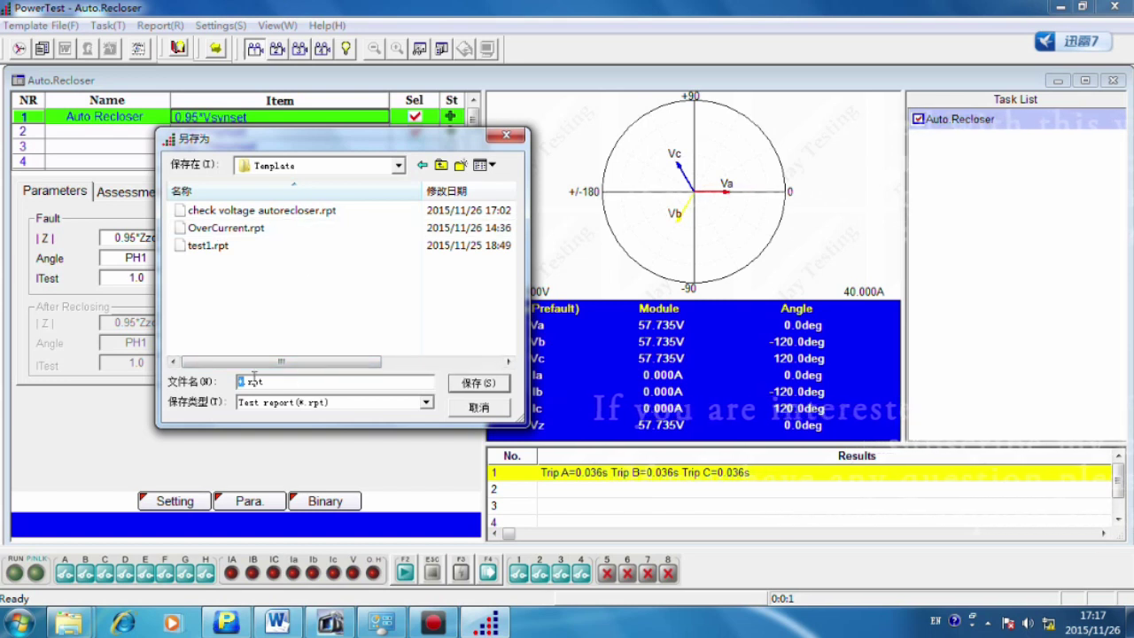
text(a)
text(uto r)
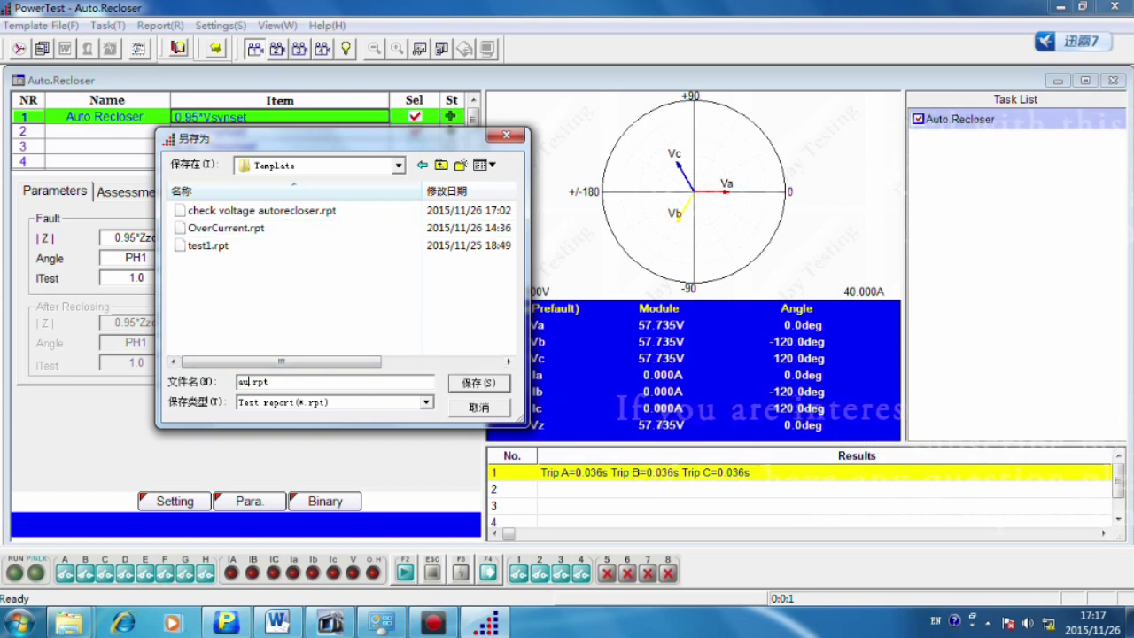
text(eclos)
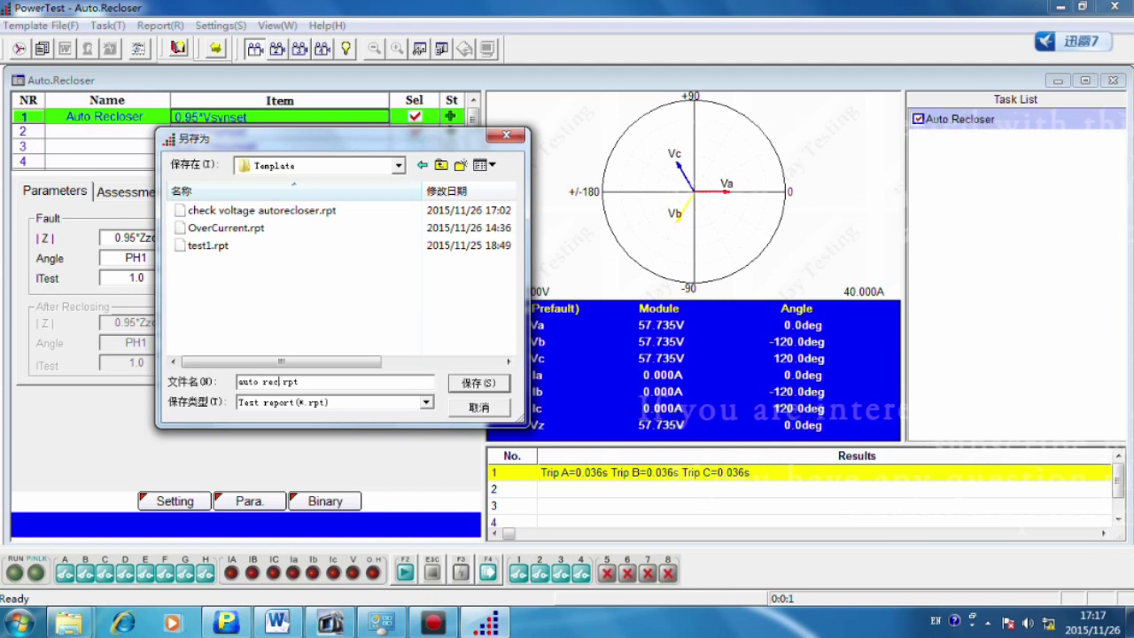
text(er)
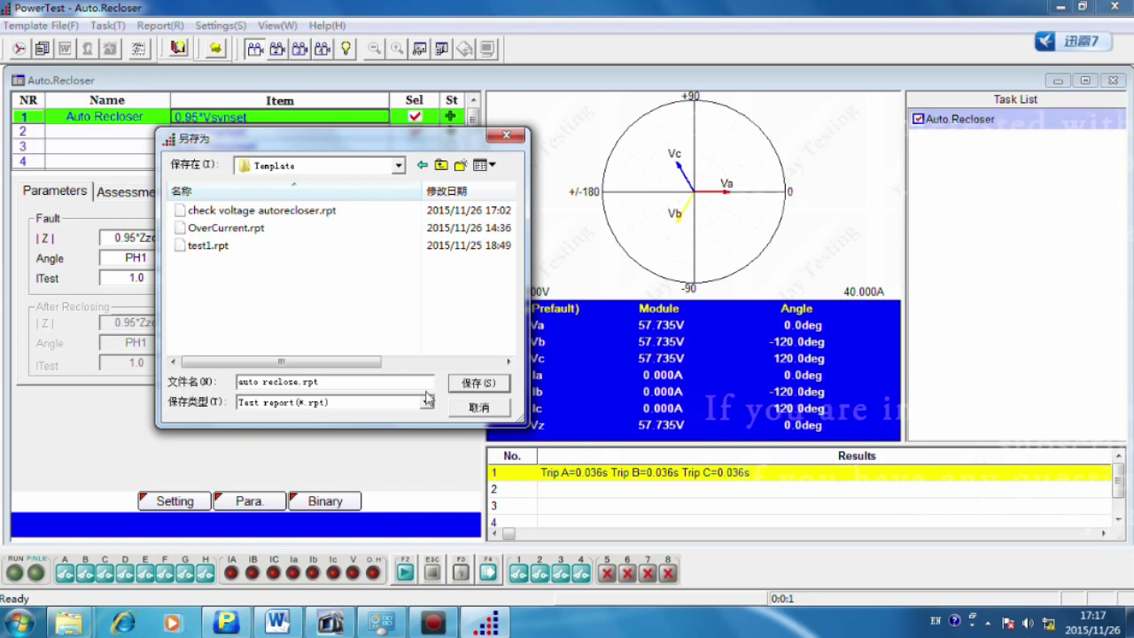
click(487, 385)
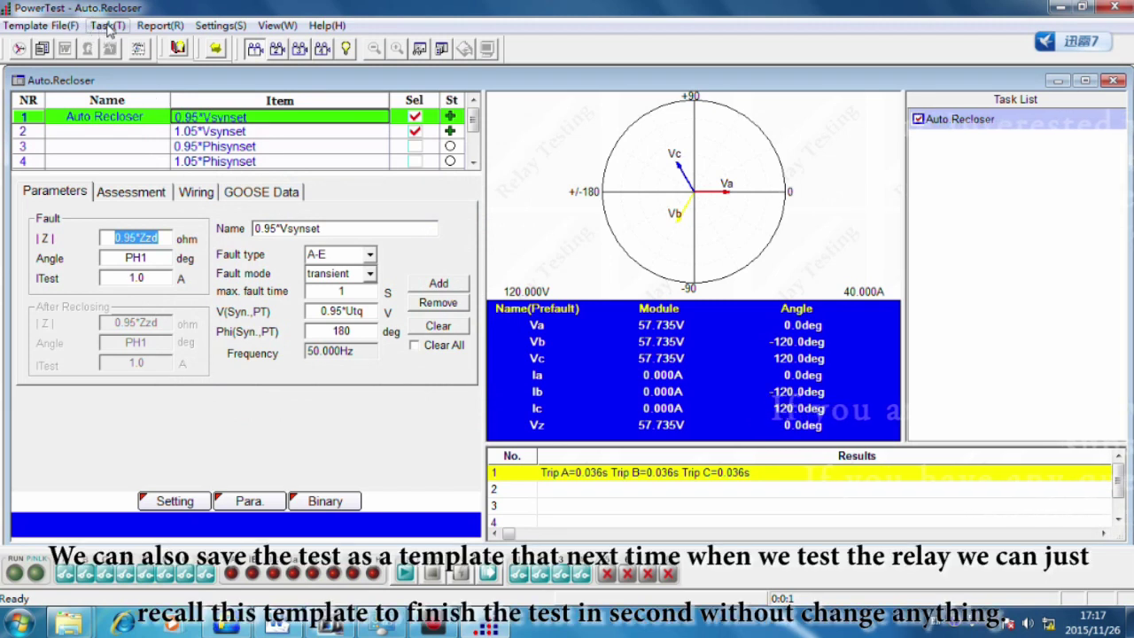
- Save the test as a template file named auto reclose.tpl in the Template folder
click(108, 26)
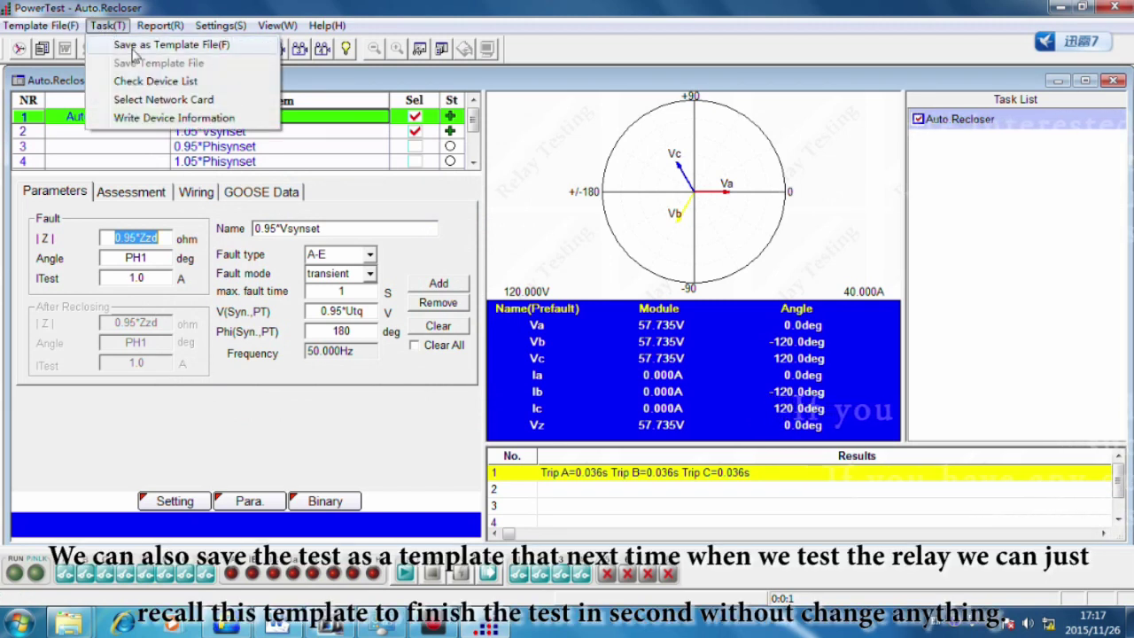
click(133, 46)
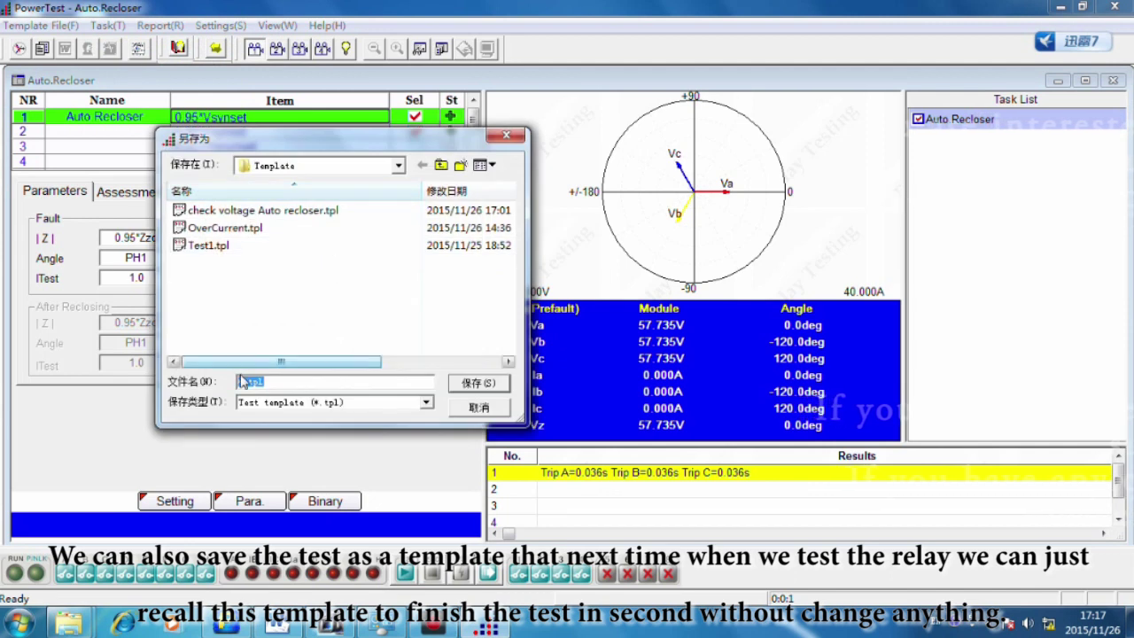
double_click(237, 382)
text(auto recloser)
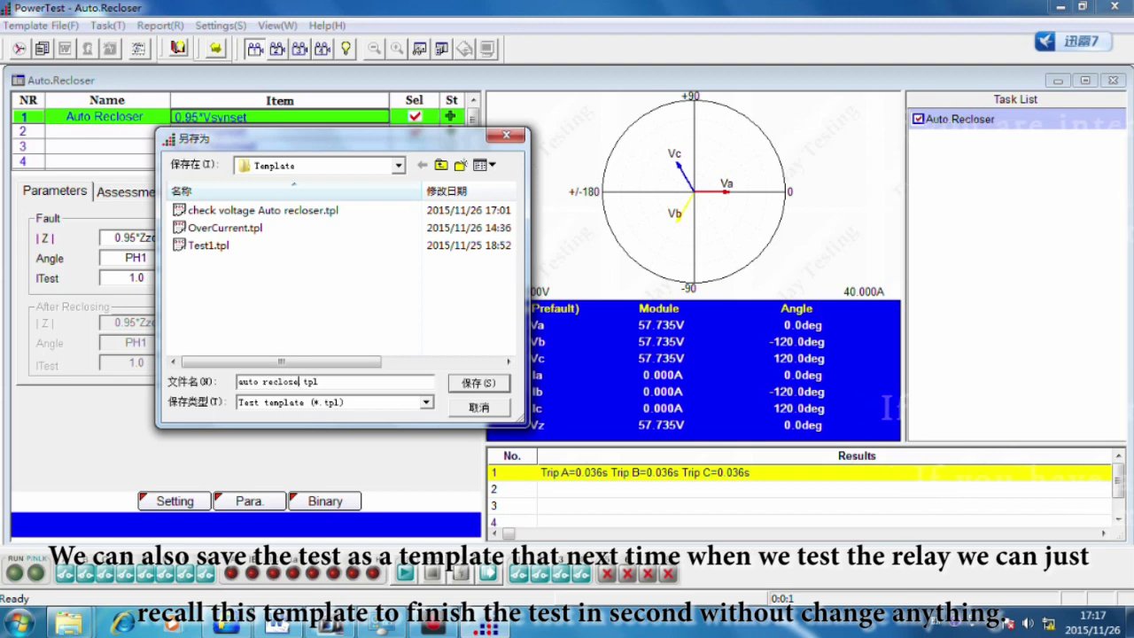
click(479, 390)
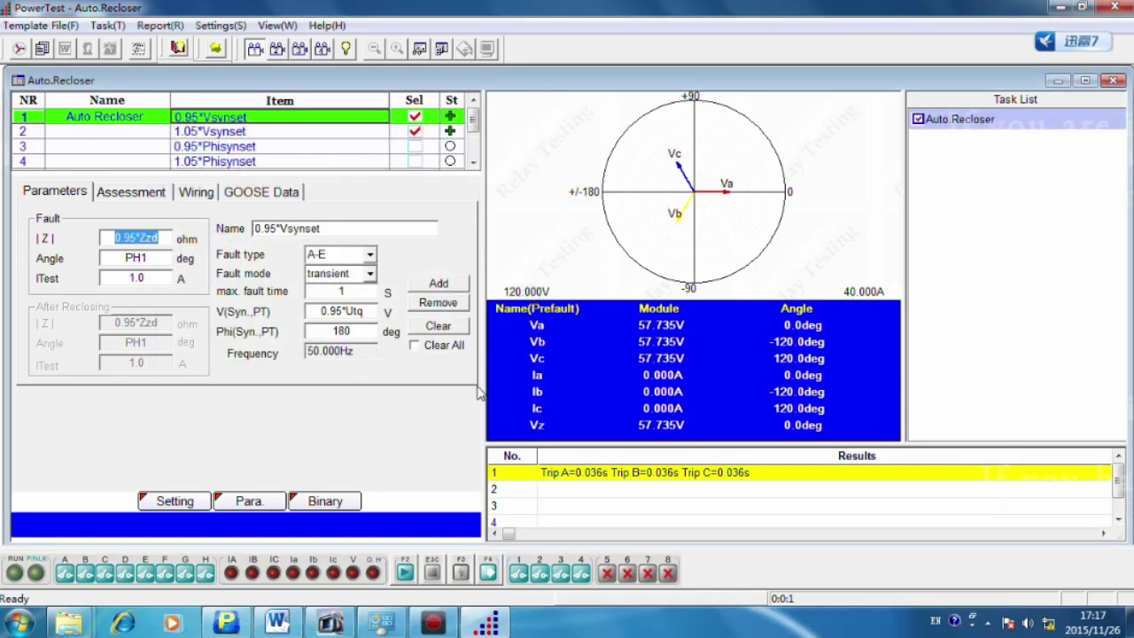
- Generate the system-format test report, view its test settings and results, and close it
click(159, 25)
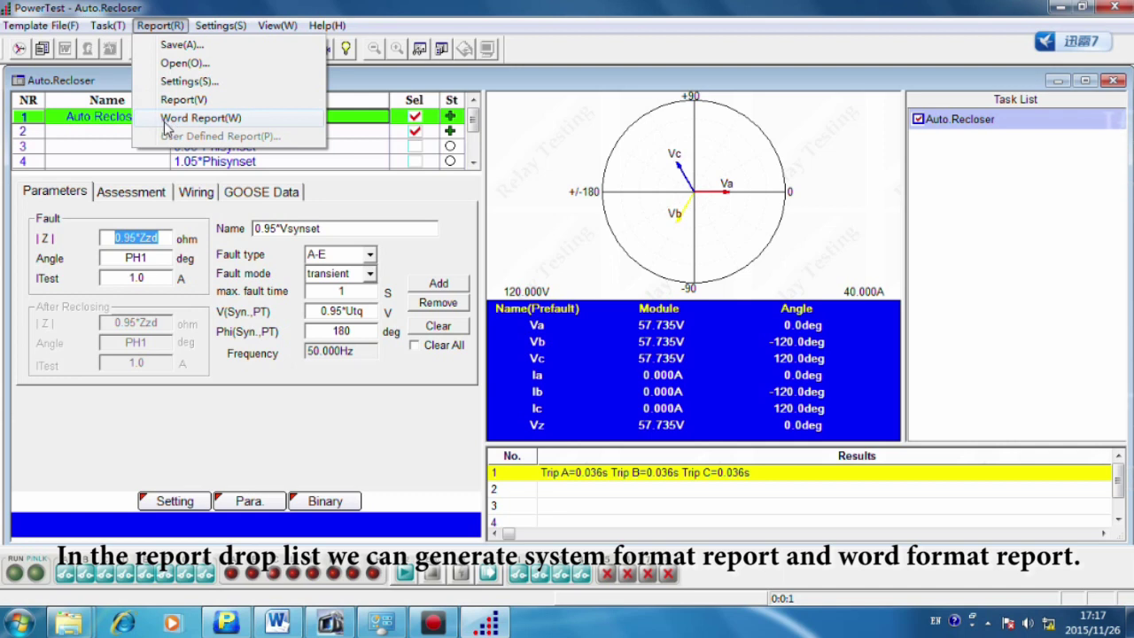
click(184, 101)
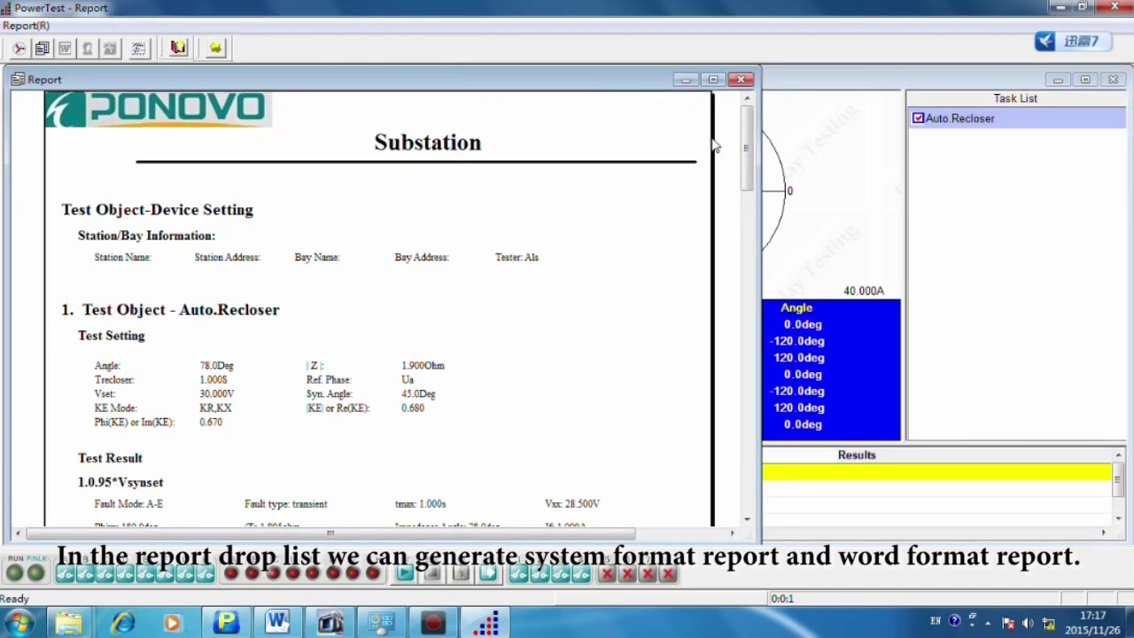
mouse_move(745, 115)
mouse_down()
mouse_move(744, 314)
mouse_move(756, 182)
mouse_move(746, 105)
mouse_up()
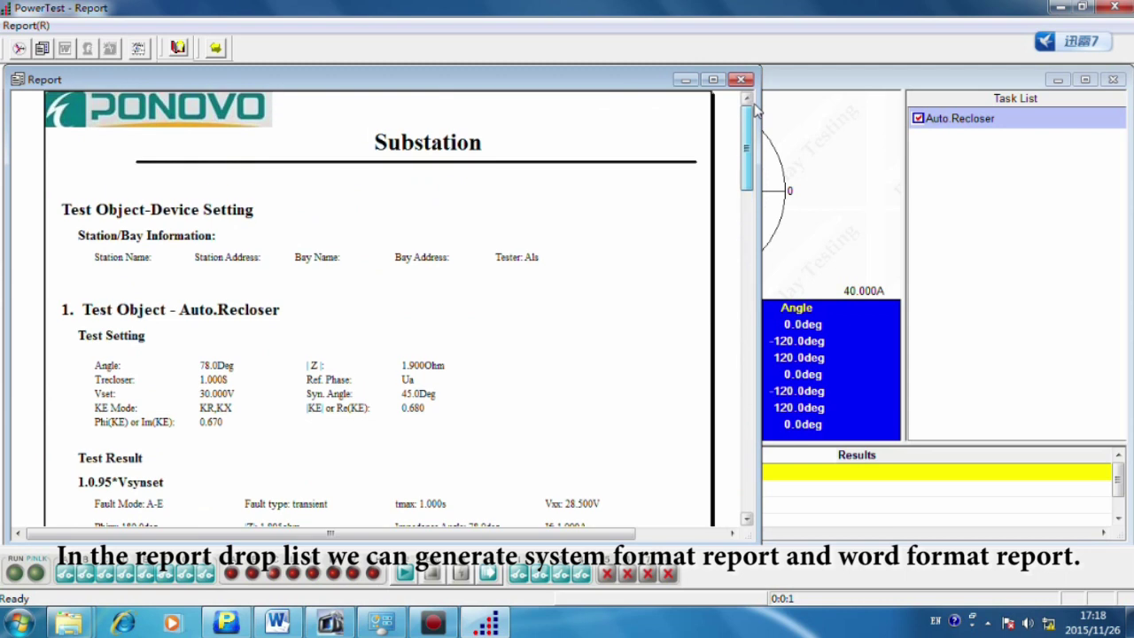
click(745, 80)
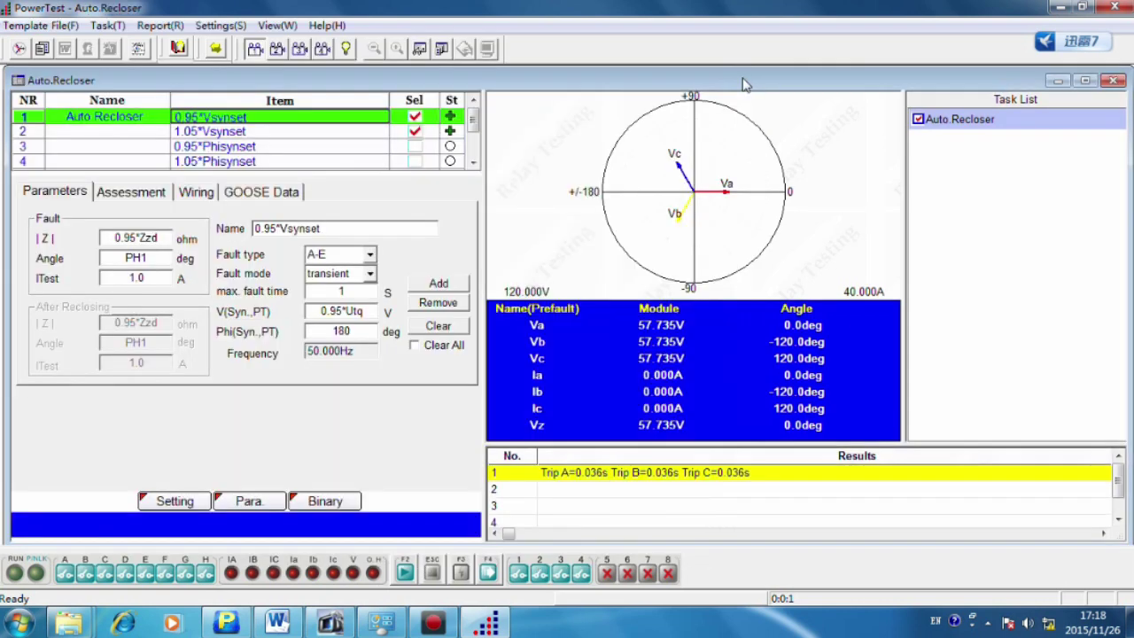
- Review which contents the report settings include and accept them
click(168, 27)
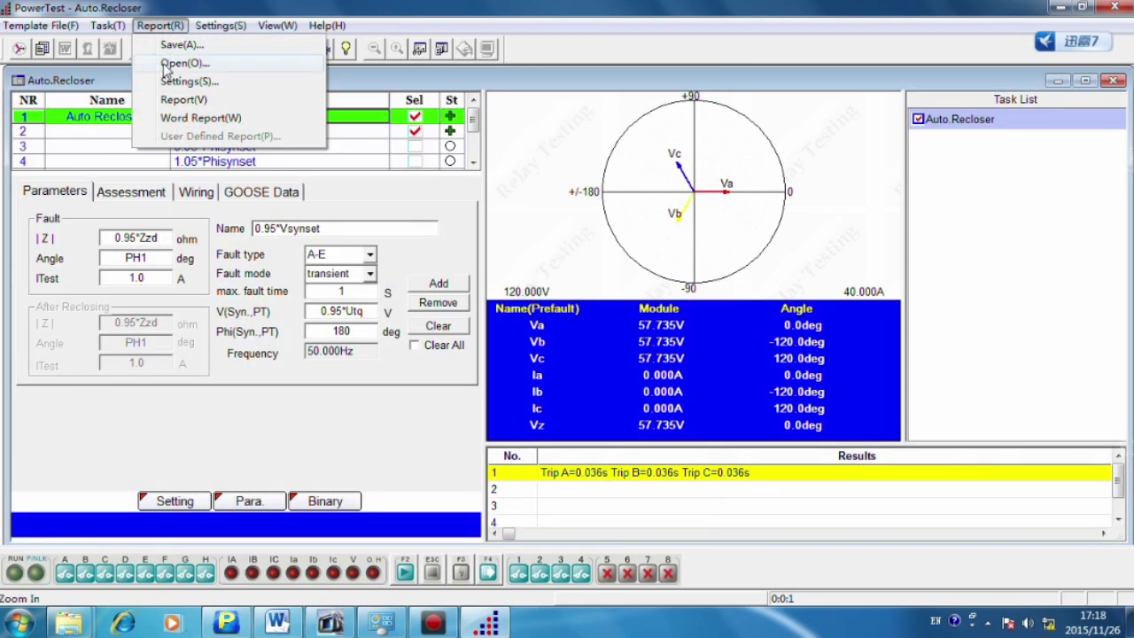
click(168, 81)
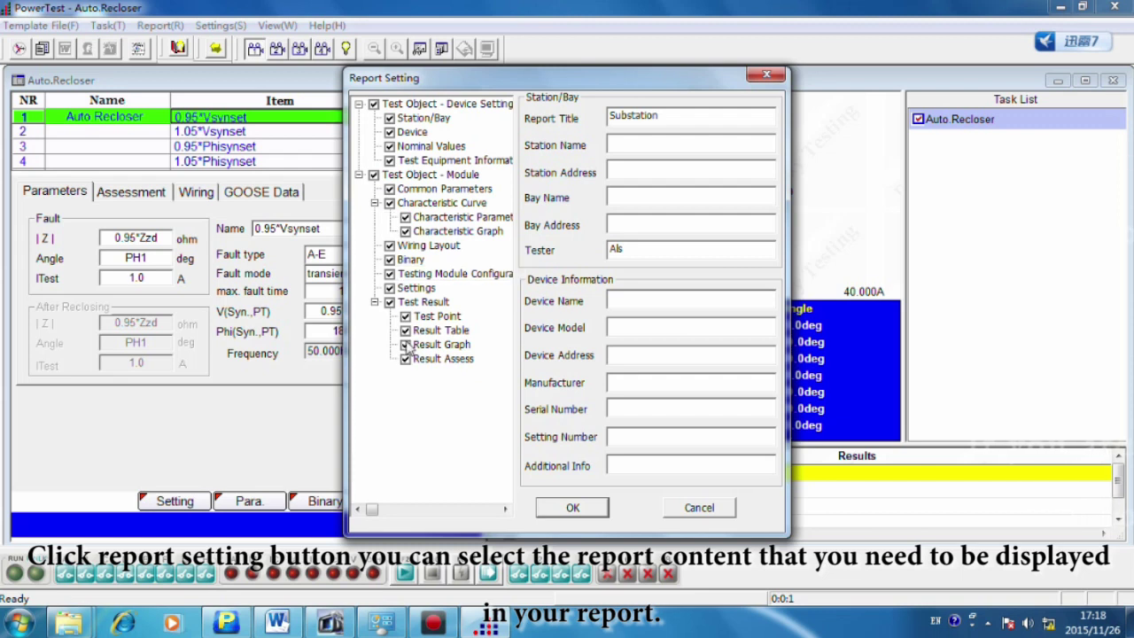
click(574, 509)
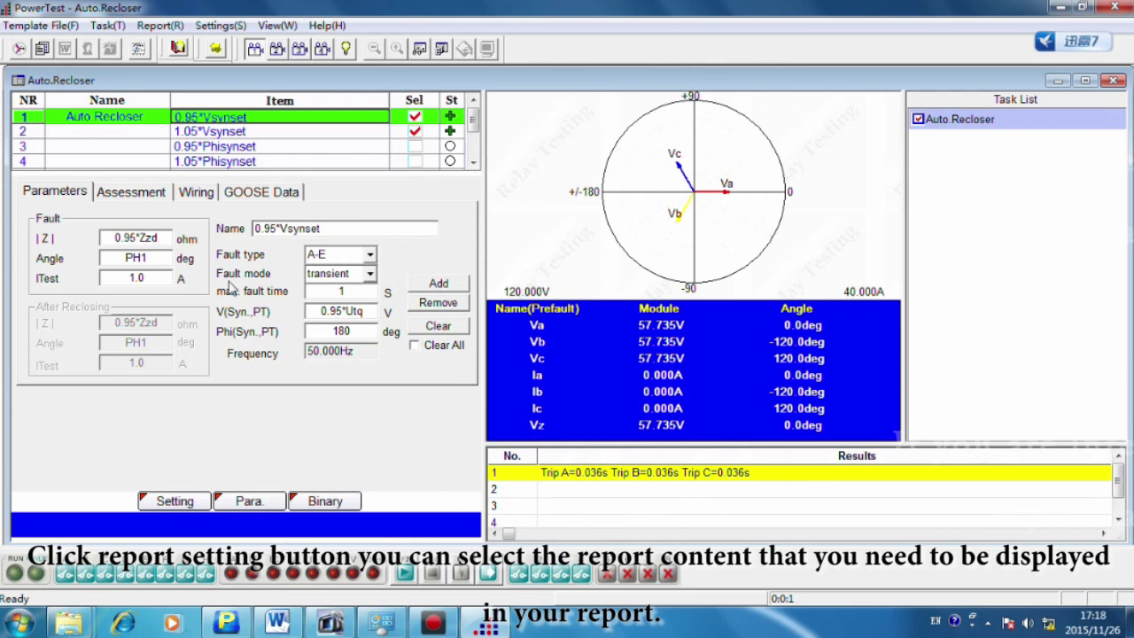
- Generate the report in Word format, look through its pages, and close the document without saving
click(160, 25)
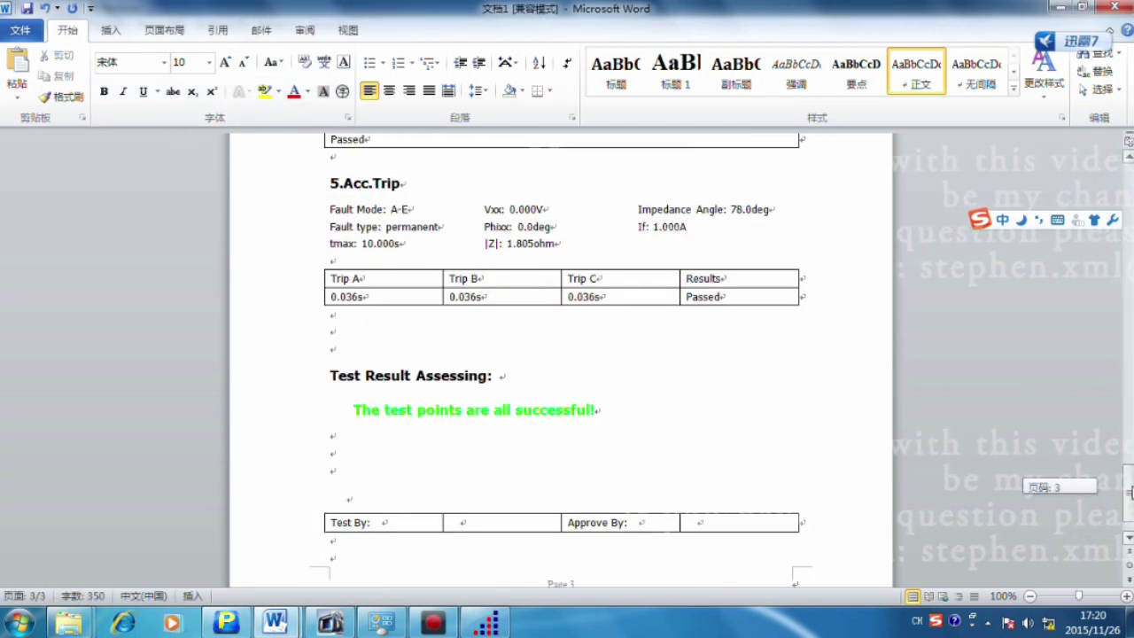
drag(1130, 496, 1130, 164)
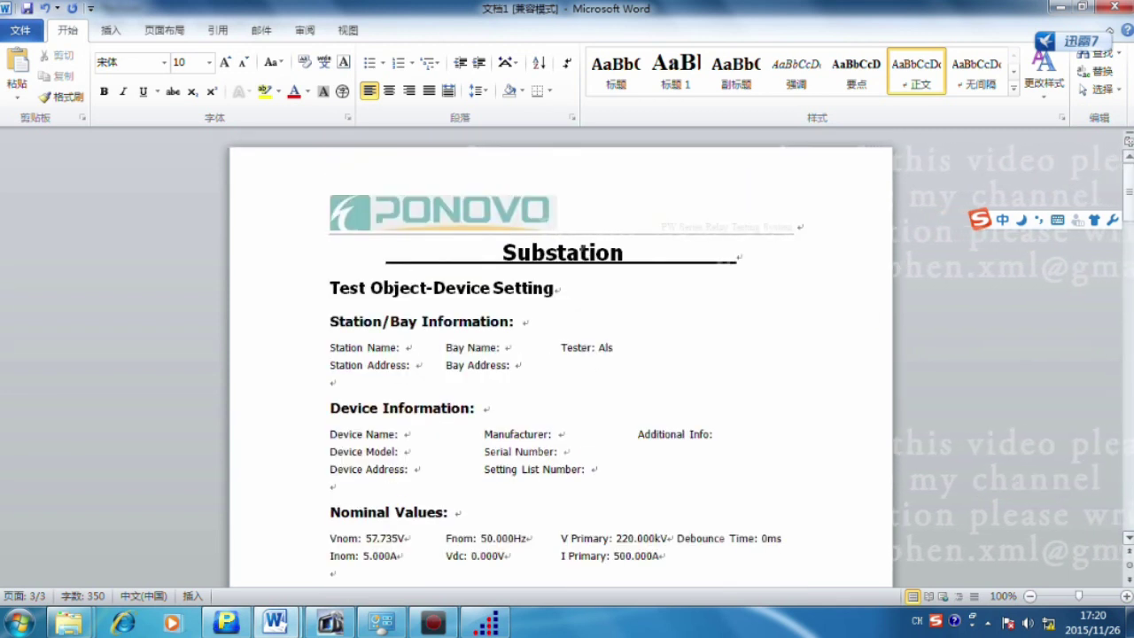
click(1114, 7)
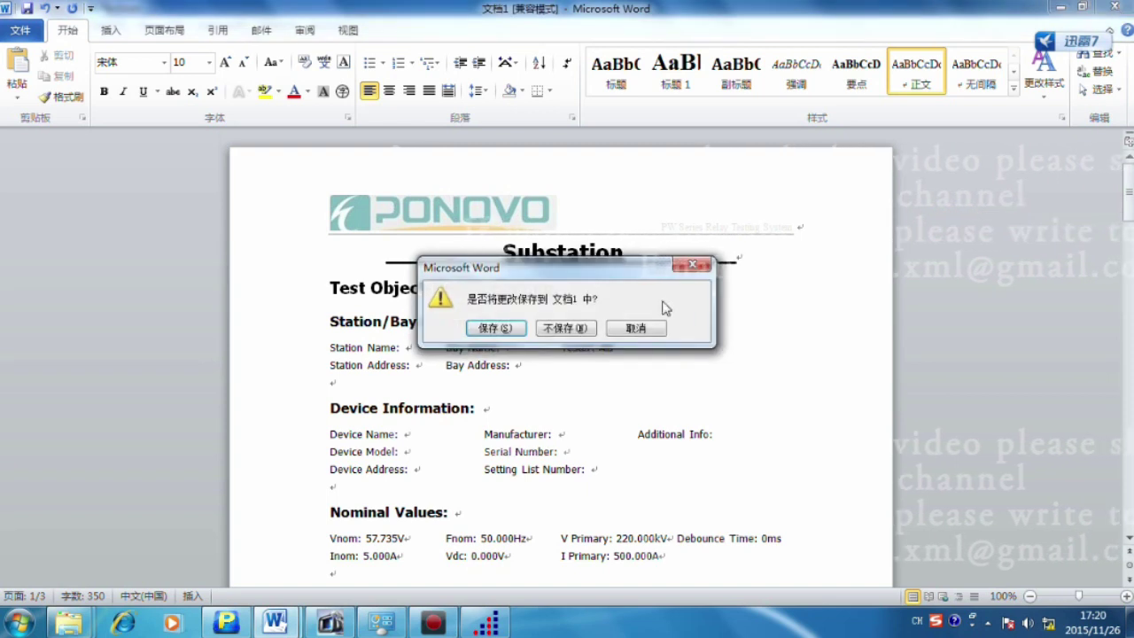
click(571, 328)
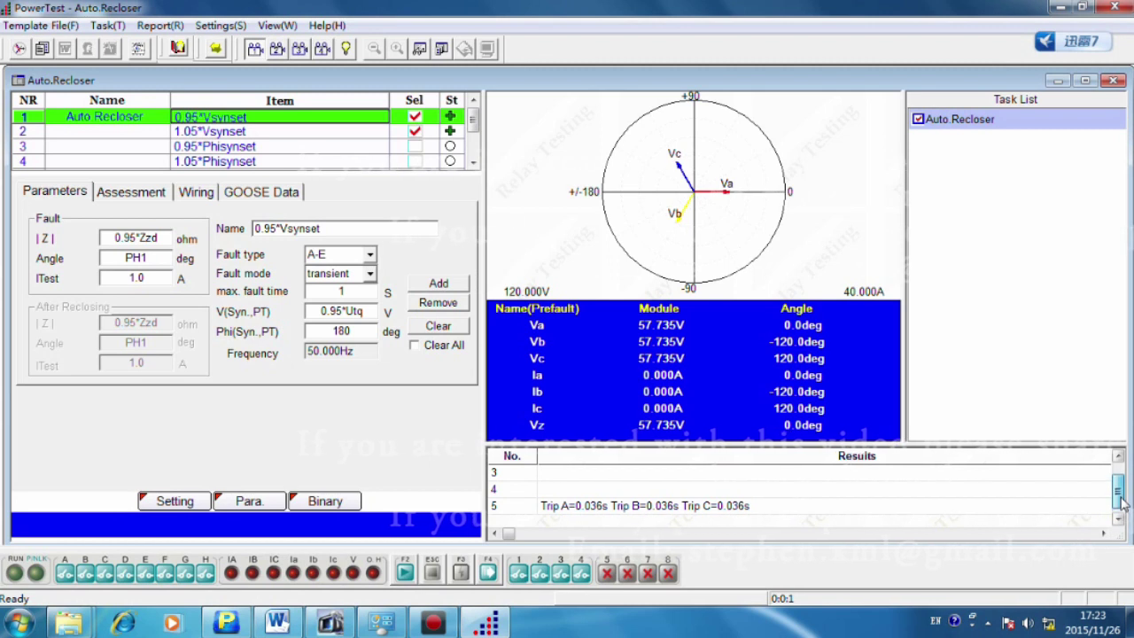
- Check the last entries of the test results and close the Auto.Recloser test module
mouse_move(1121, 502)
mouse_down()
mouse_move(1121, 478)
mouse_move(1120, 524)
mouse_up()
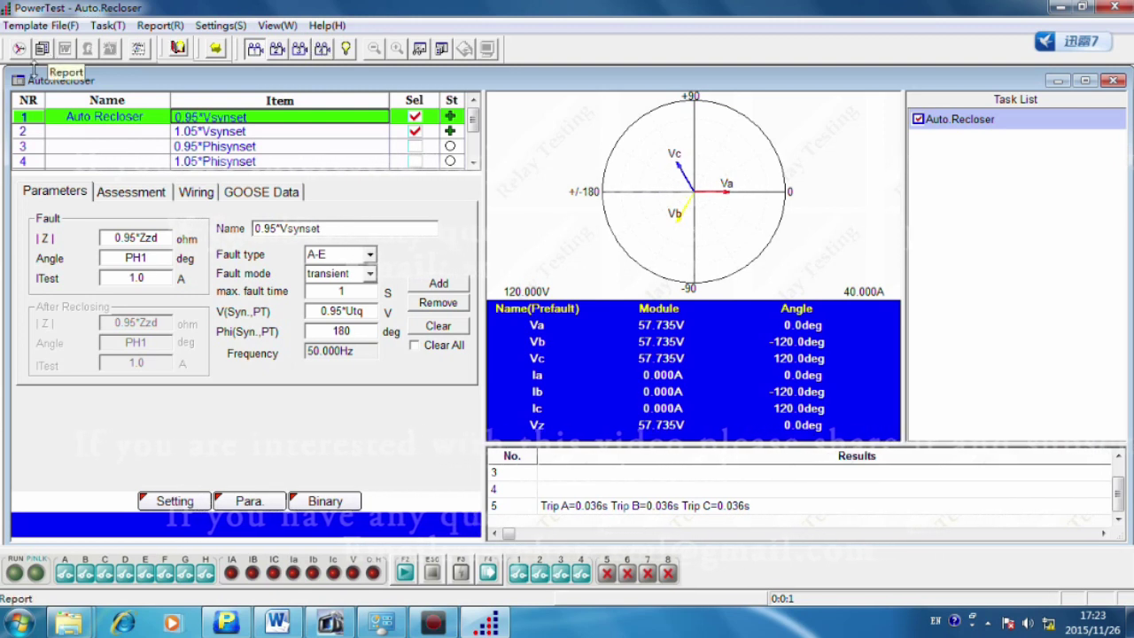
click(1114, 6)
click(580, 350)
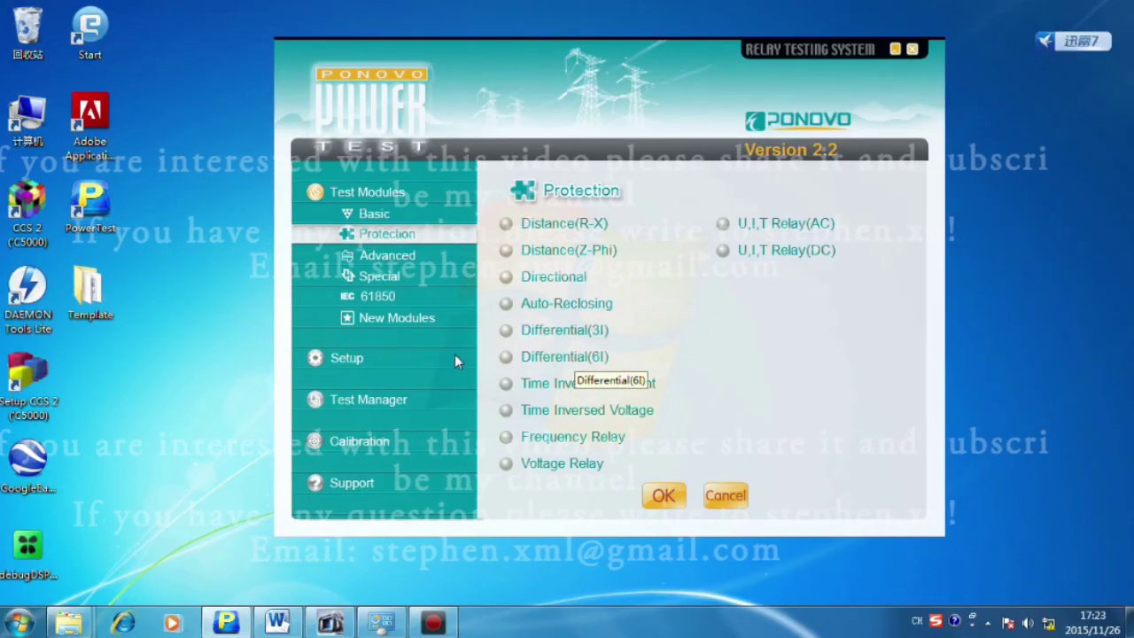
- Load the template auto recloser.tpl from the desktop's Template folder through the Test Manager, and close the opened test module
click(398, 356)
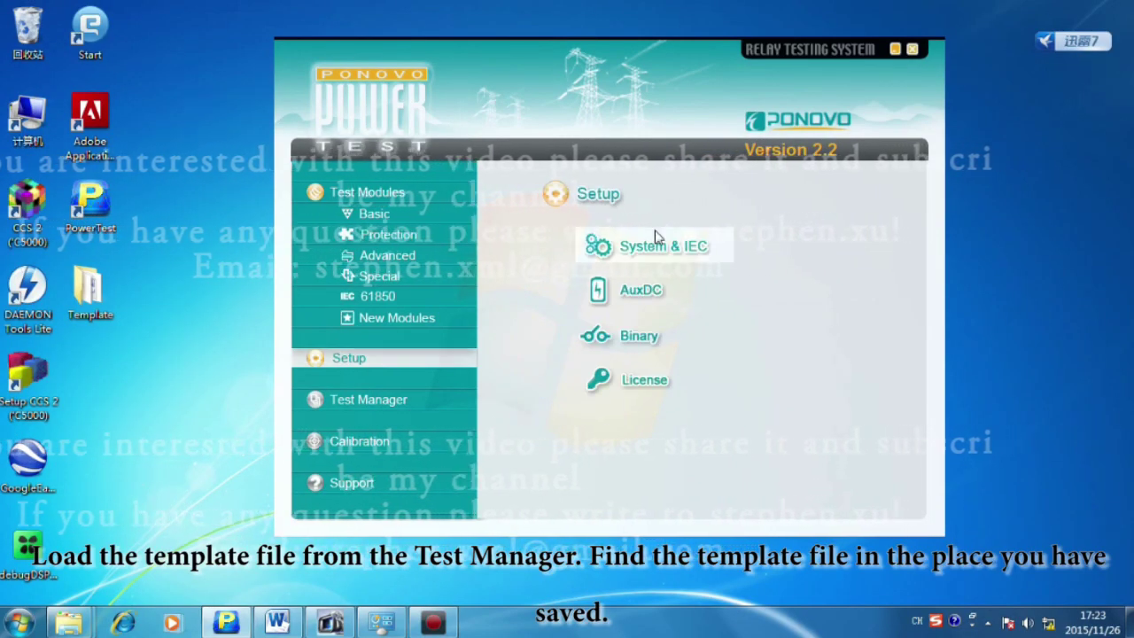
click(414, 399)
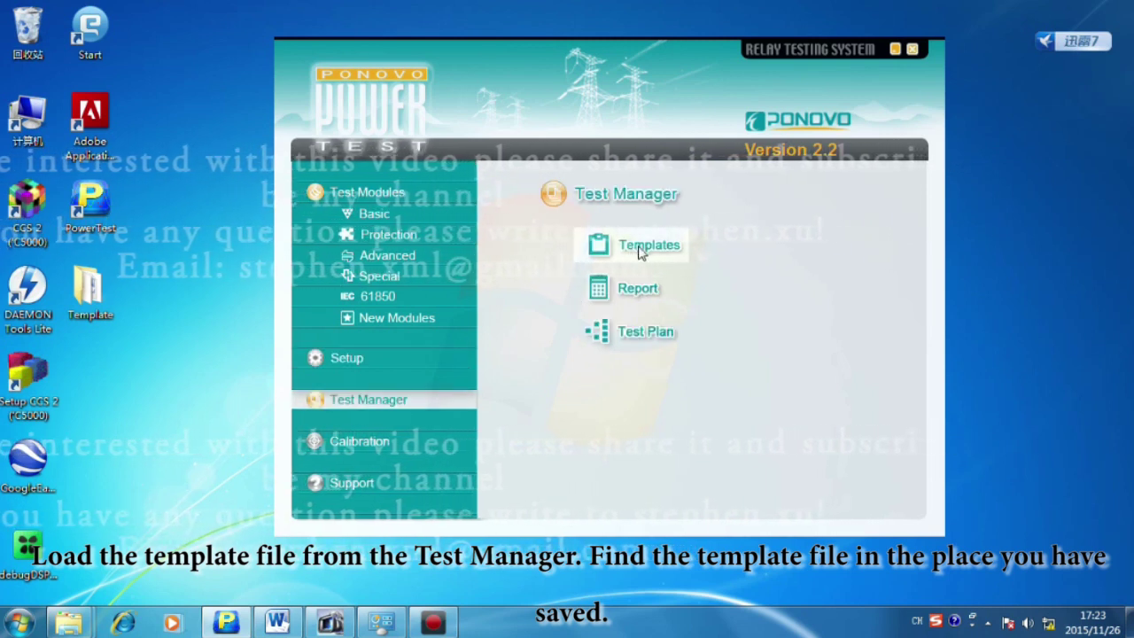
click(641, 250)
click(665, 218)
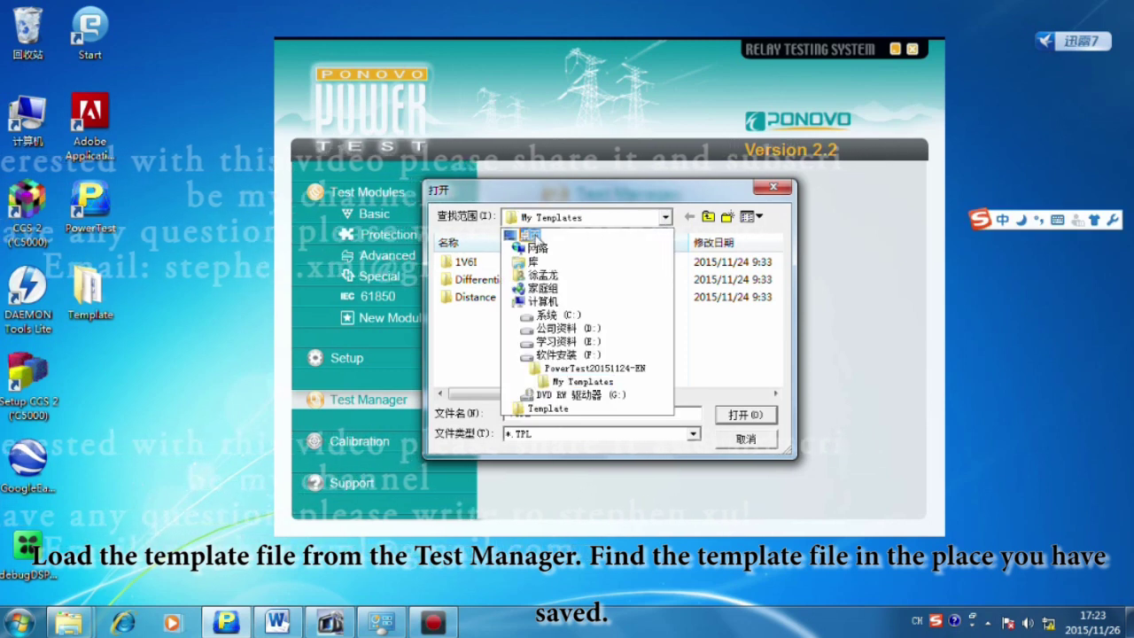
click(530, 234)
scroll(695, 284, down, 1)
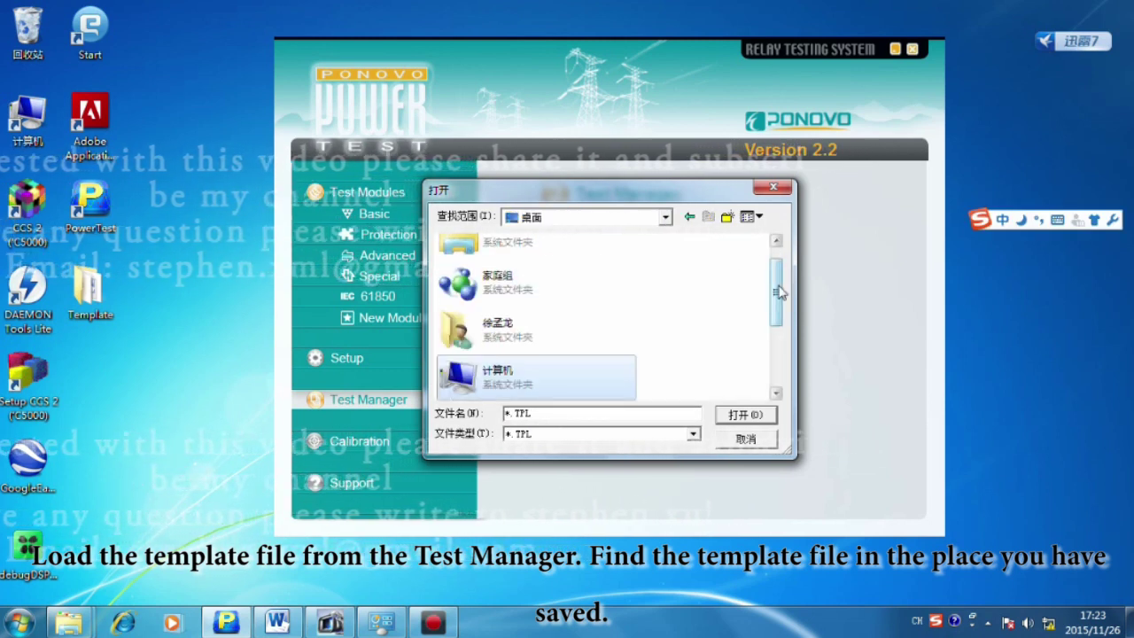
scroll(695, 285, down, 2)
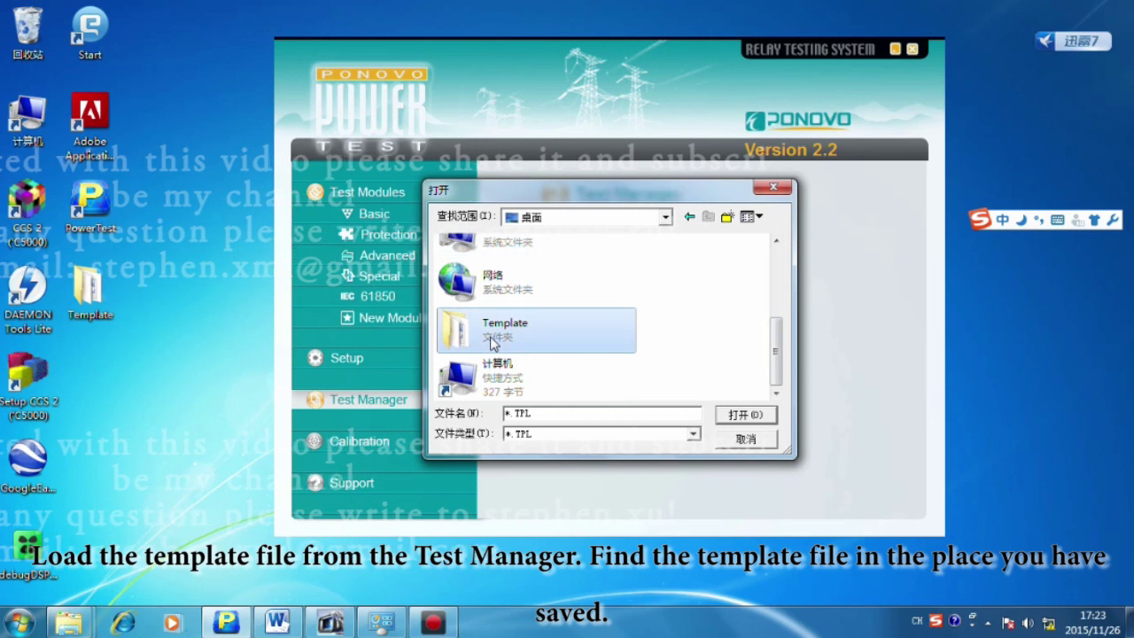
double_click(496, 328)
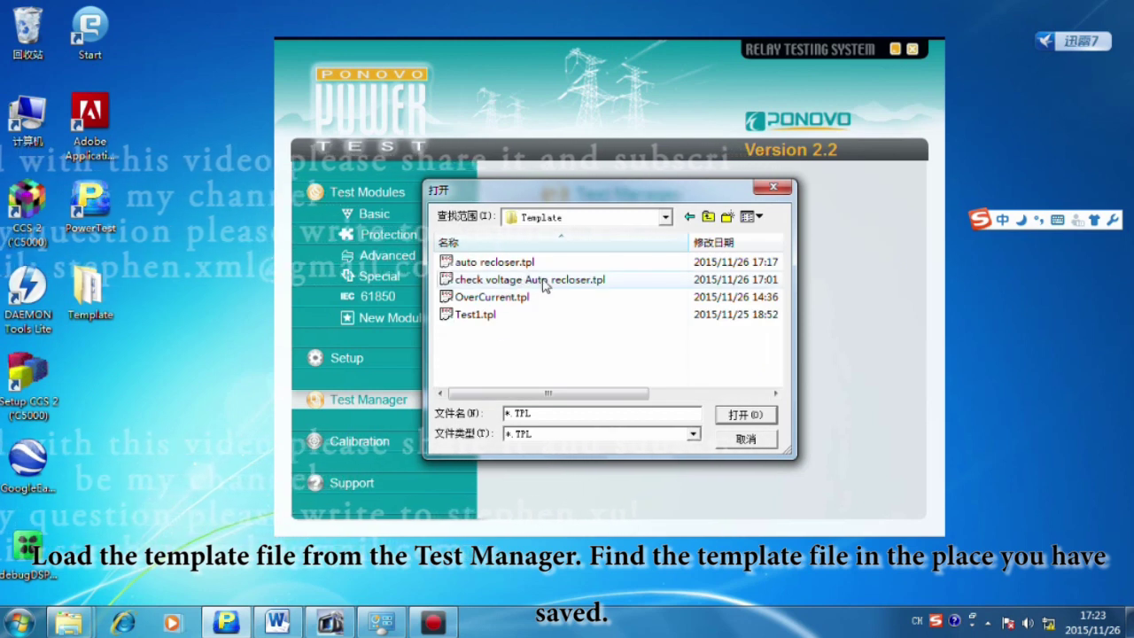
double_click(505, 262)
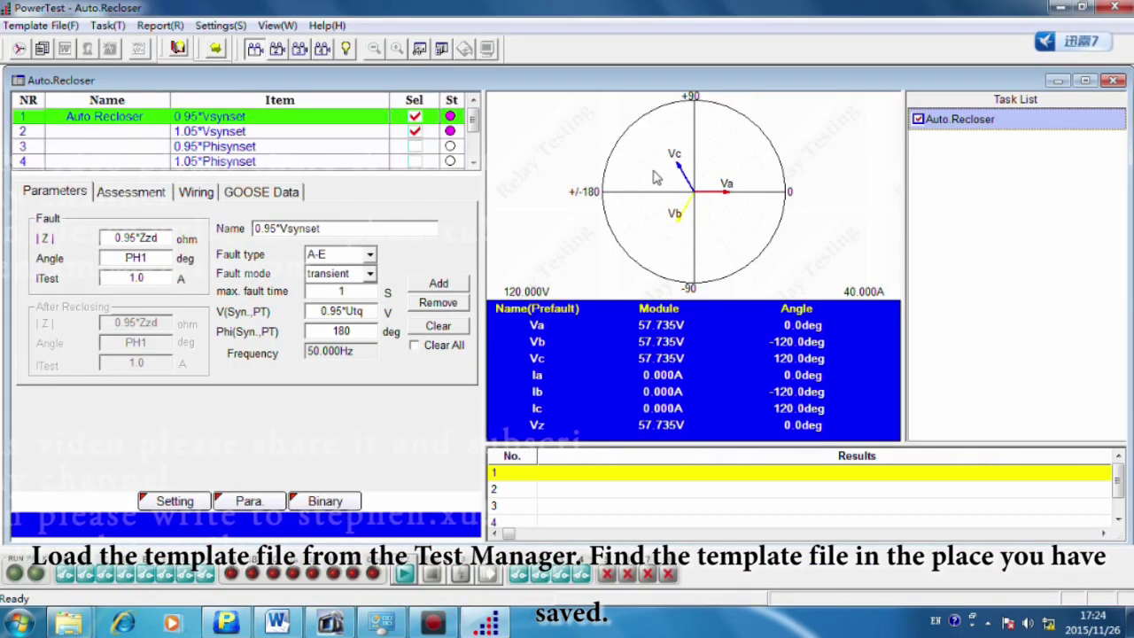
click(1116, 9)
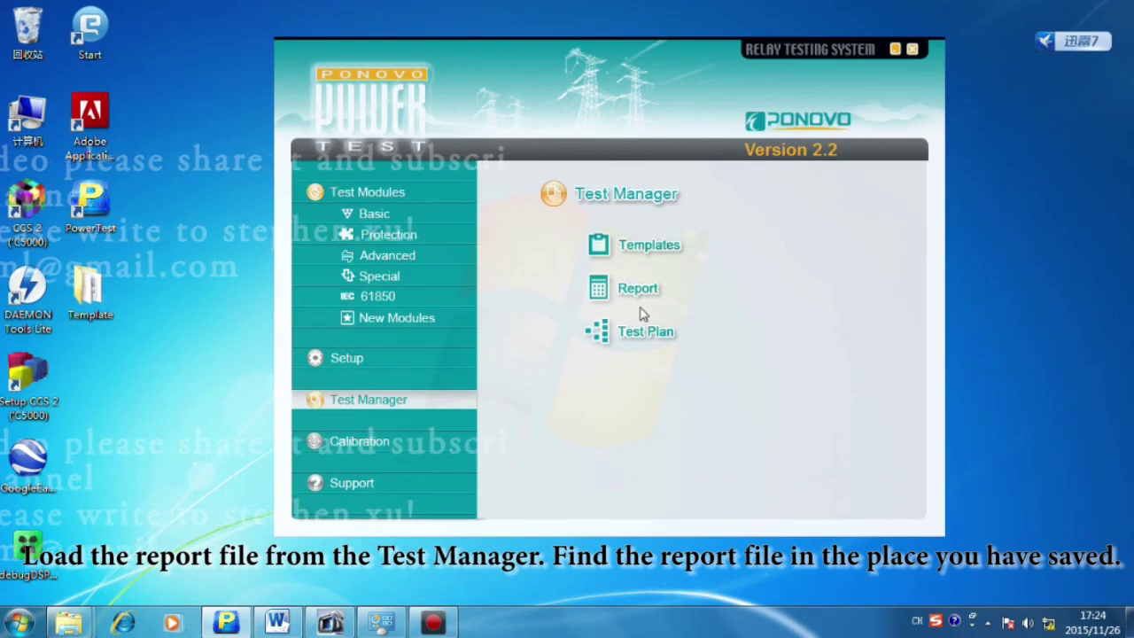
- Load the saved report auto reclose.rpt from the desktop's Template folder, check its test results, and close the module
click(630, 298)
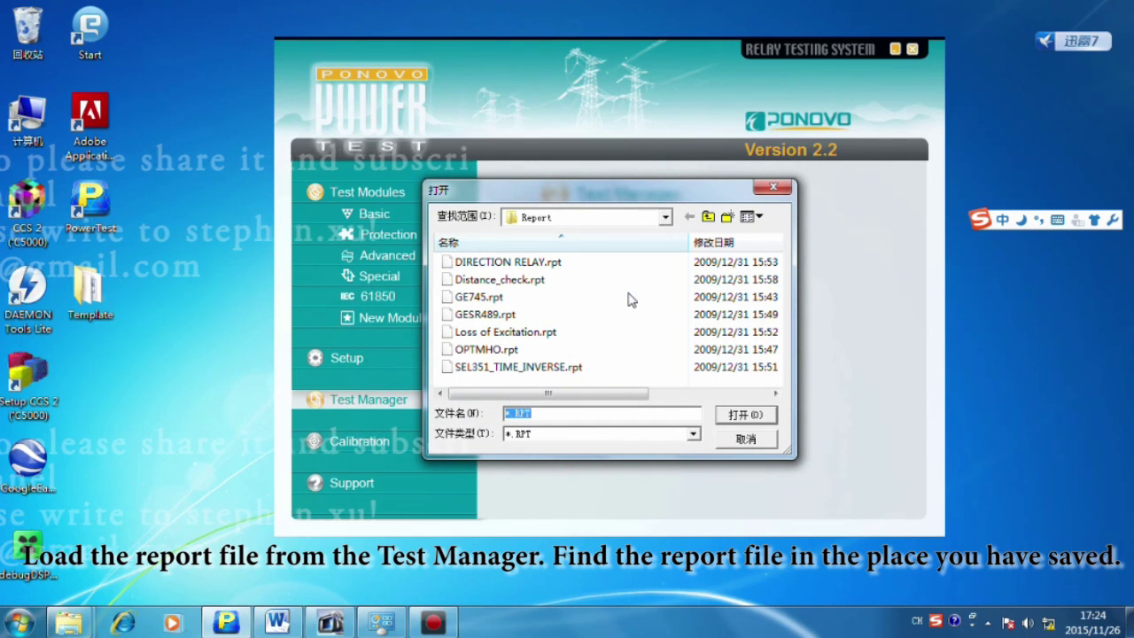
click(538, 218)
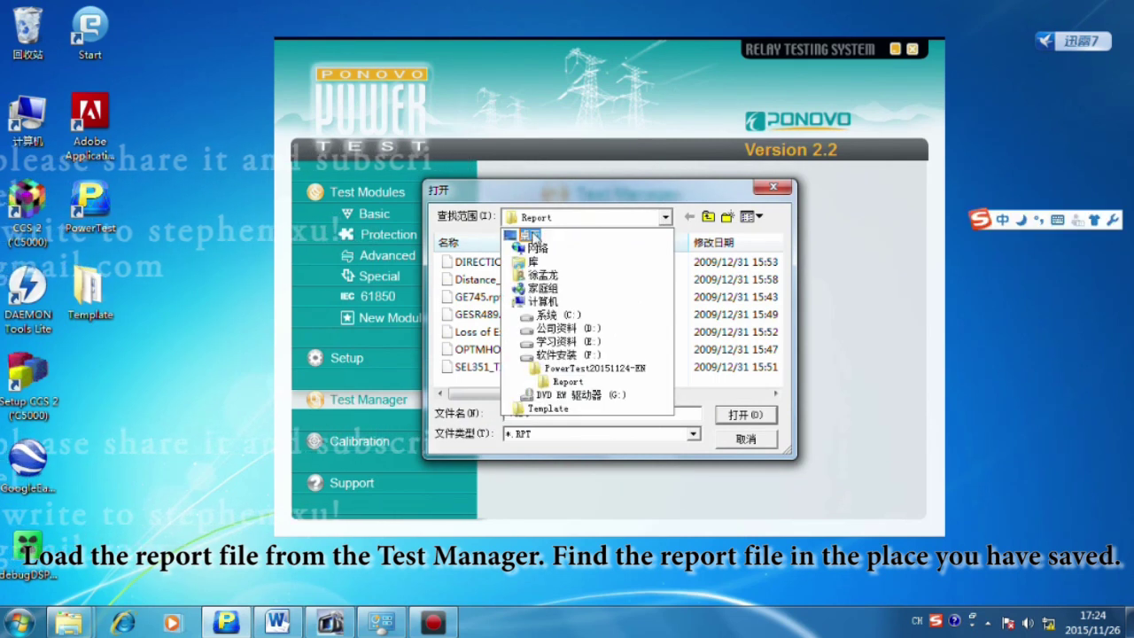
click(534, 236)
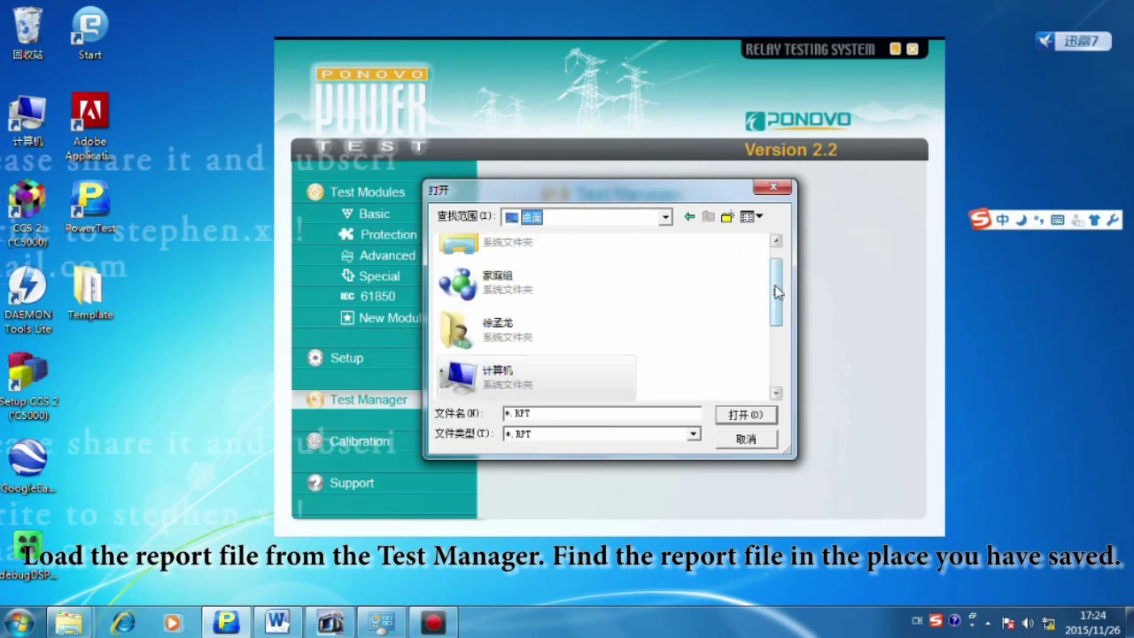
drag(776, 293, 777, 352)
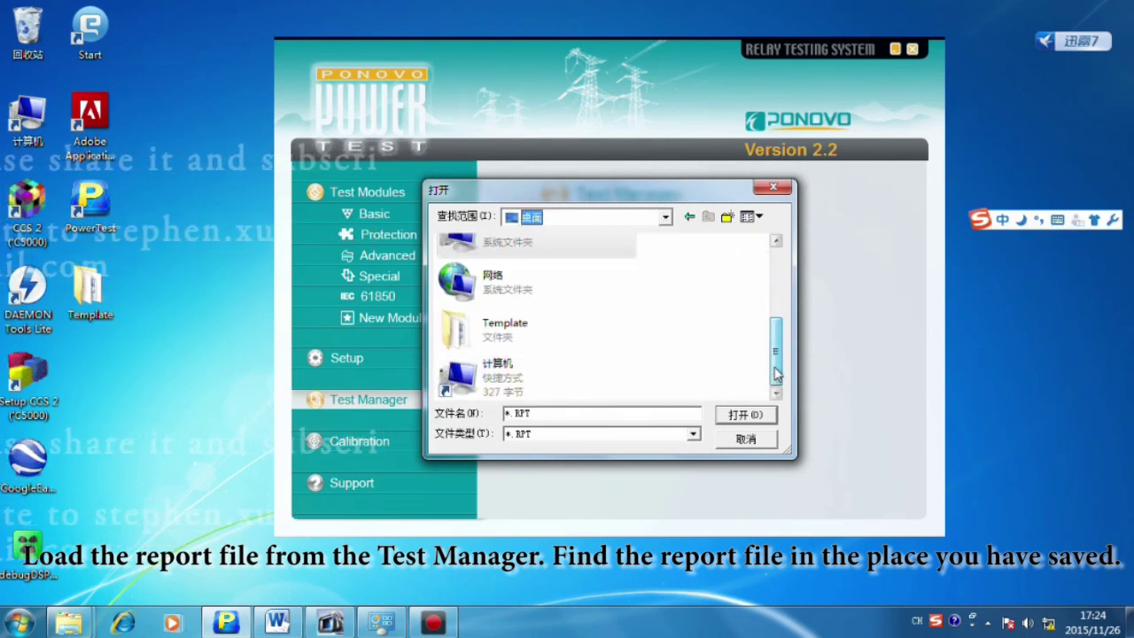
double_click(477, 333)
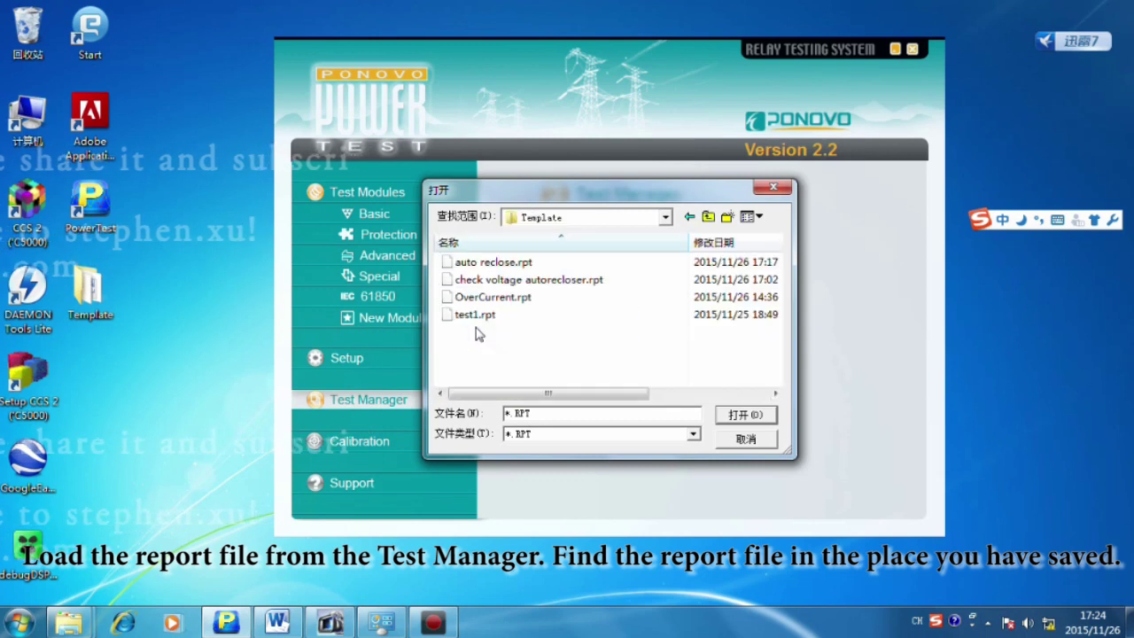
double_click(516, 264)
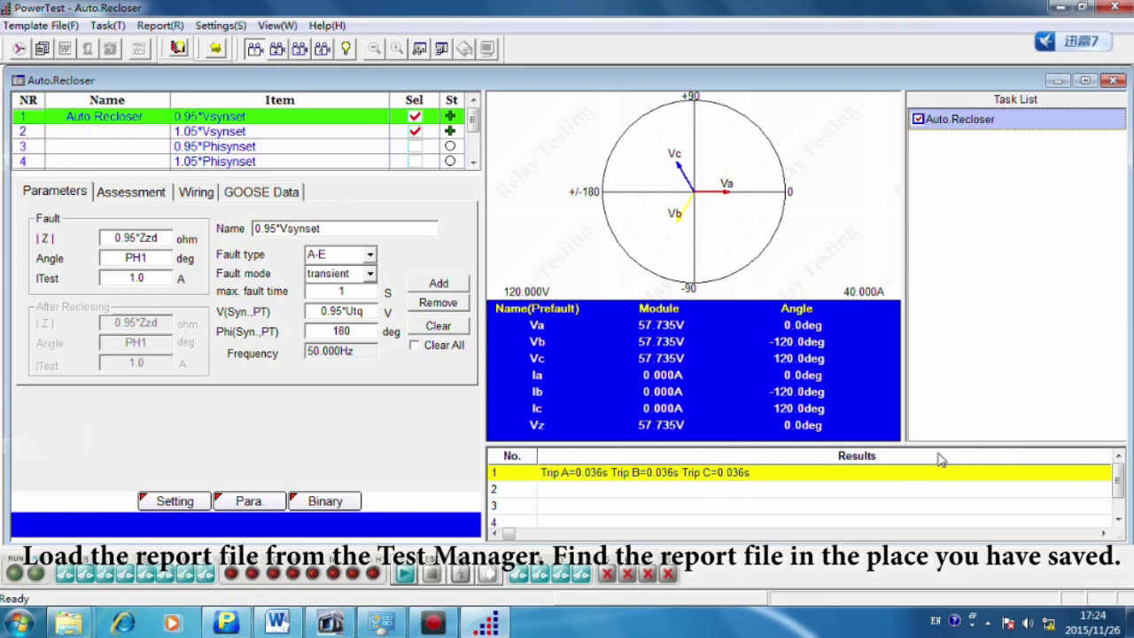
drag(1120, 483, 1121, 505)
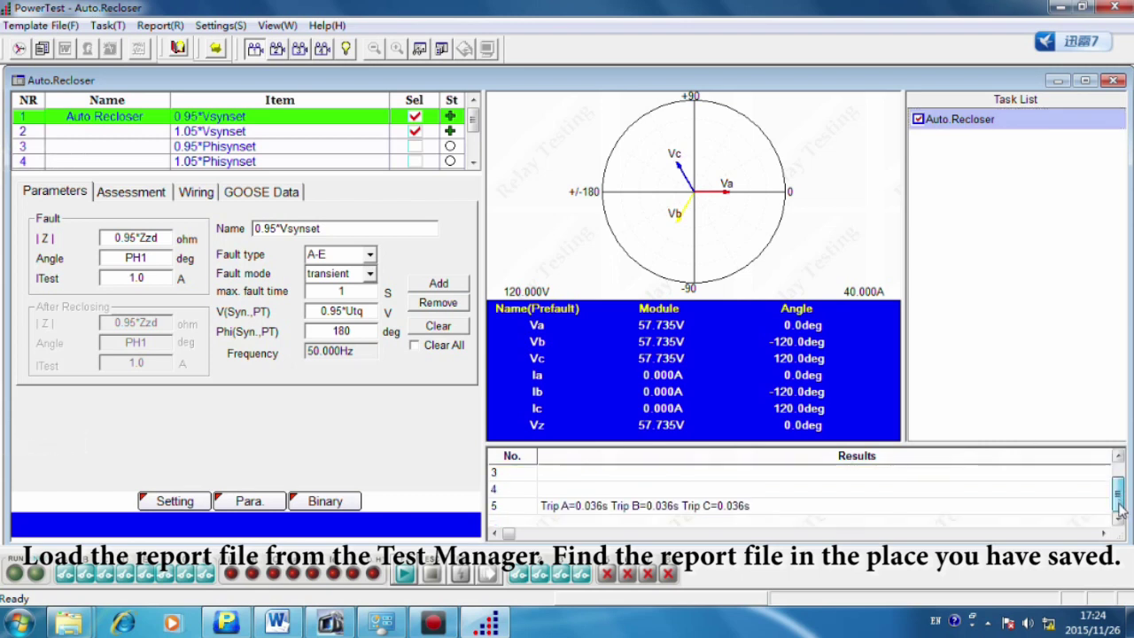
click(1124, 10)
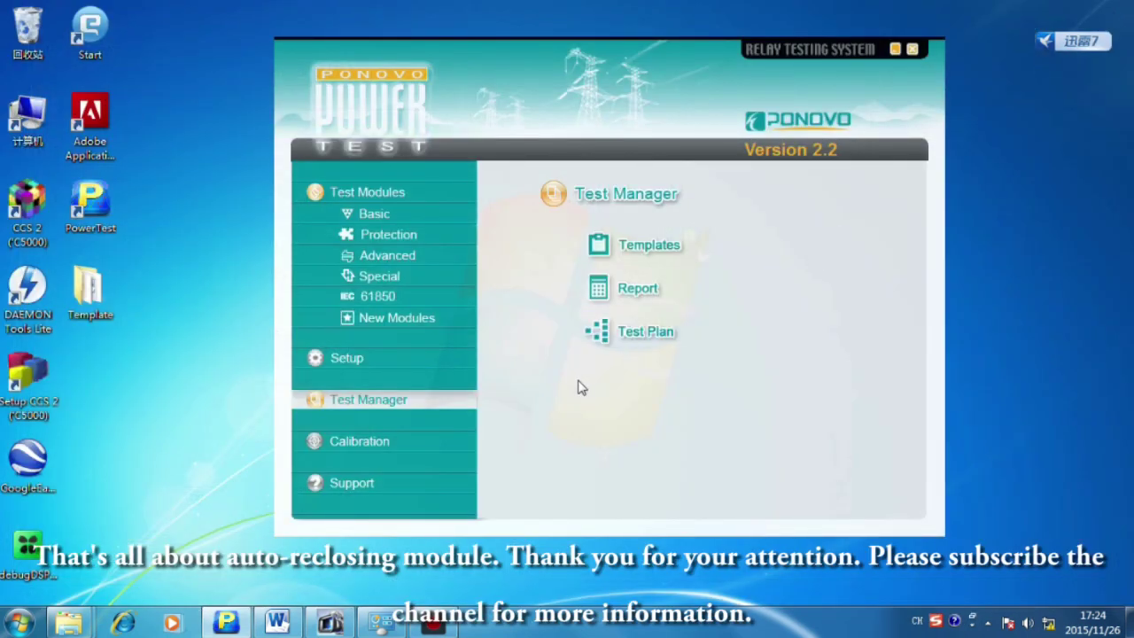